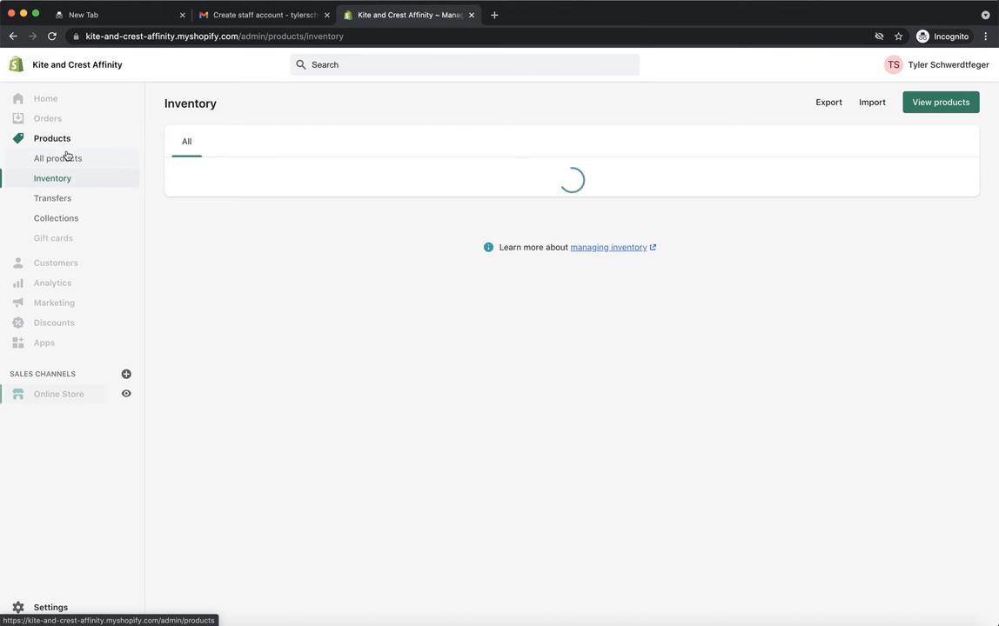
Step: Open the list of all products and show only the draft ones
{"action": "left_click", "coordinate": [66, 157]}
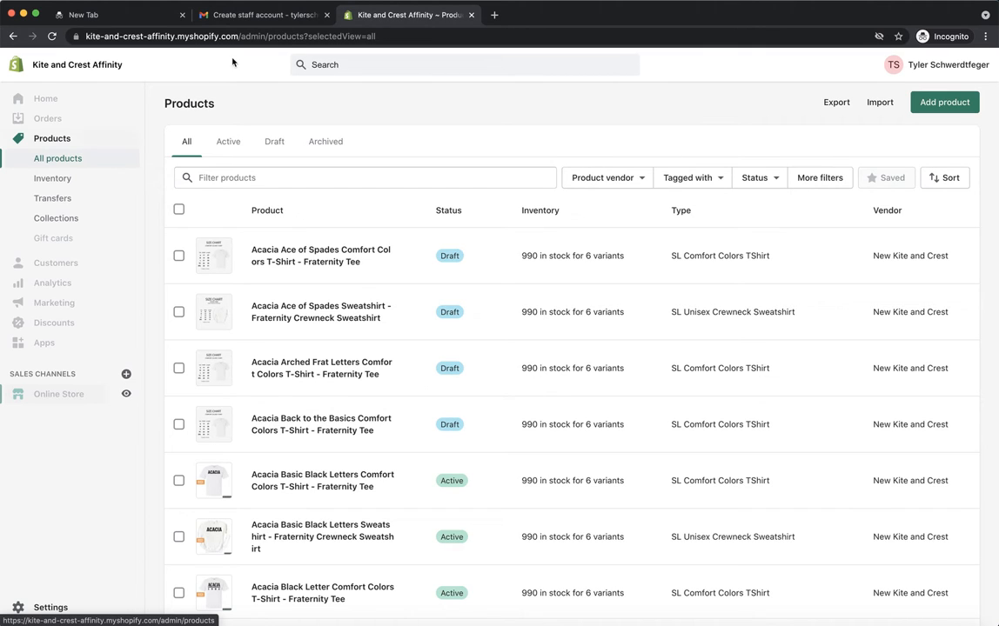
{"action": "left_click", "coordinate": [274, 141]}
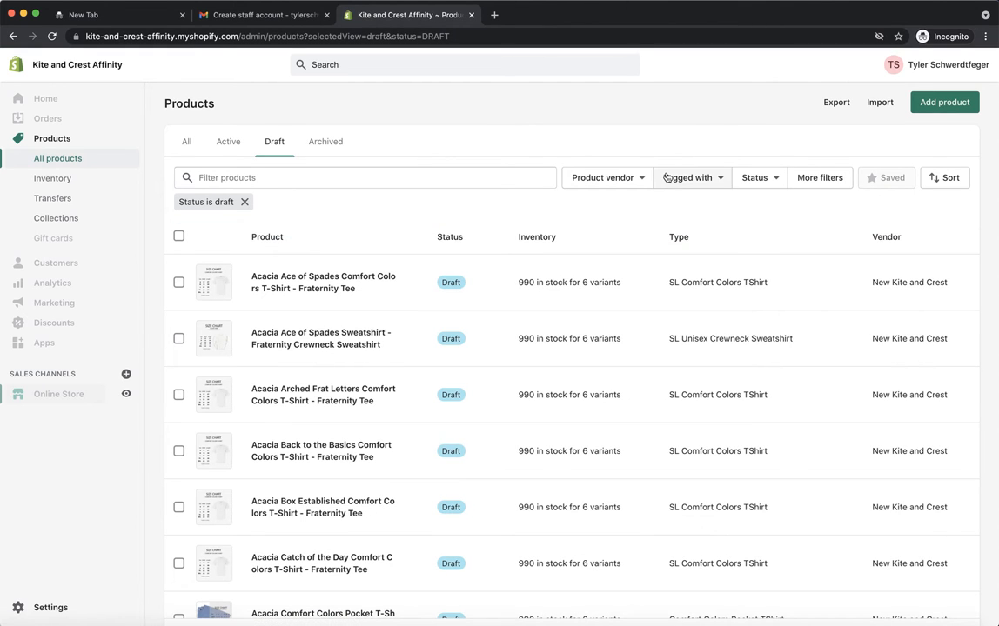
{"action": "left_click", "coordinate": [831, 181]}
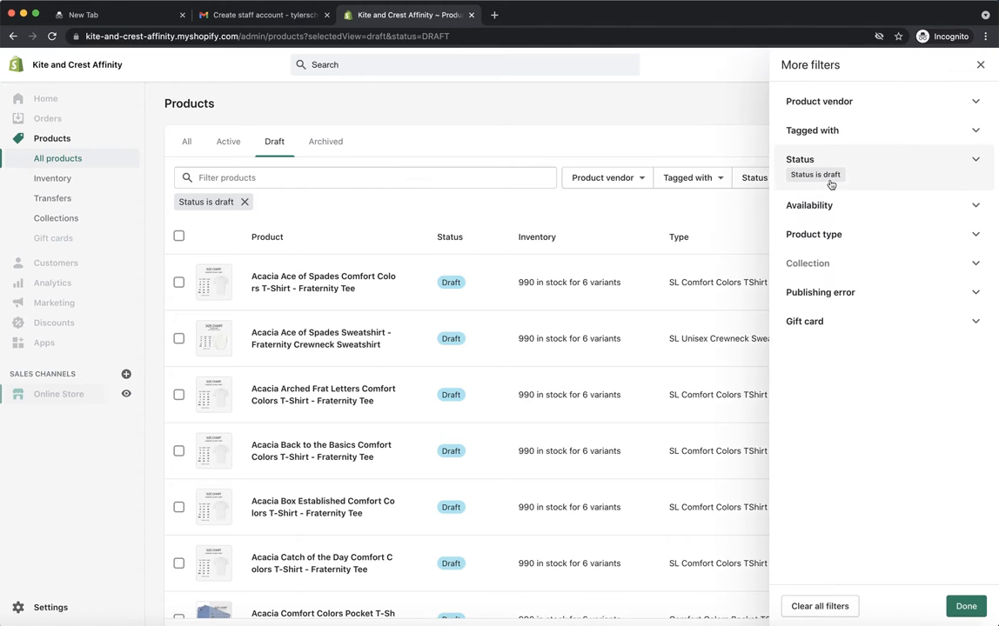
{"action": "left_click", "coordinate": [902, 180]}
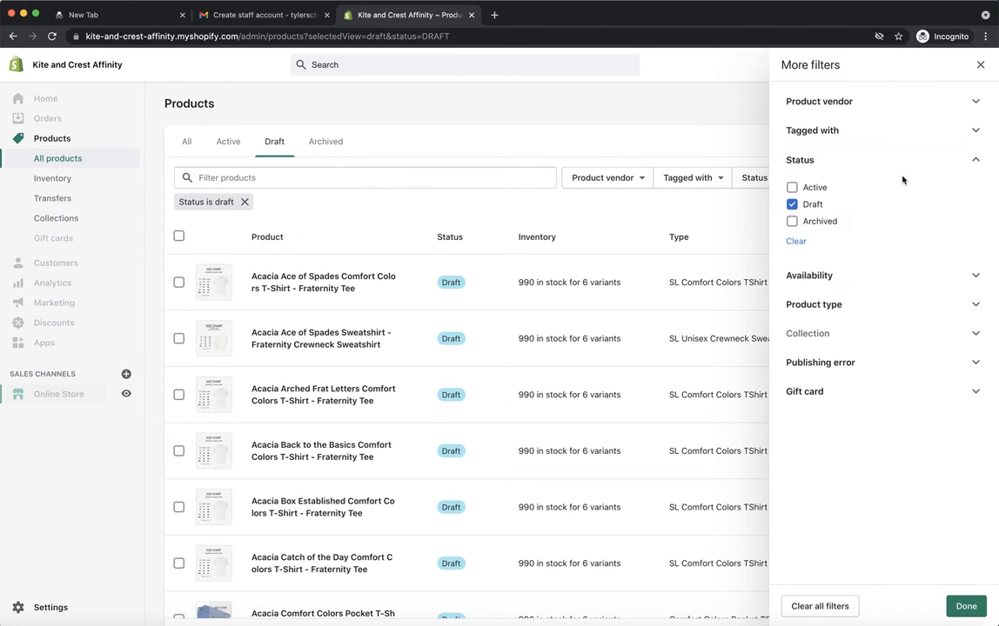
{"action": "left_click", "coordinate": [981, 65]}
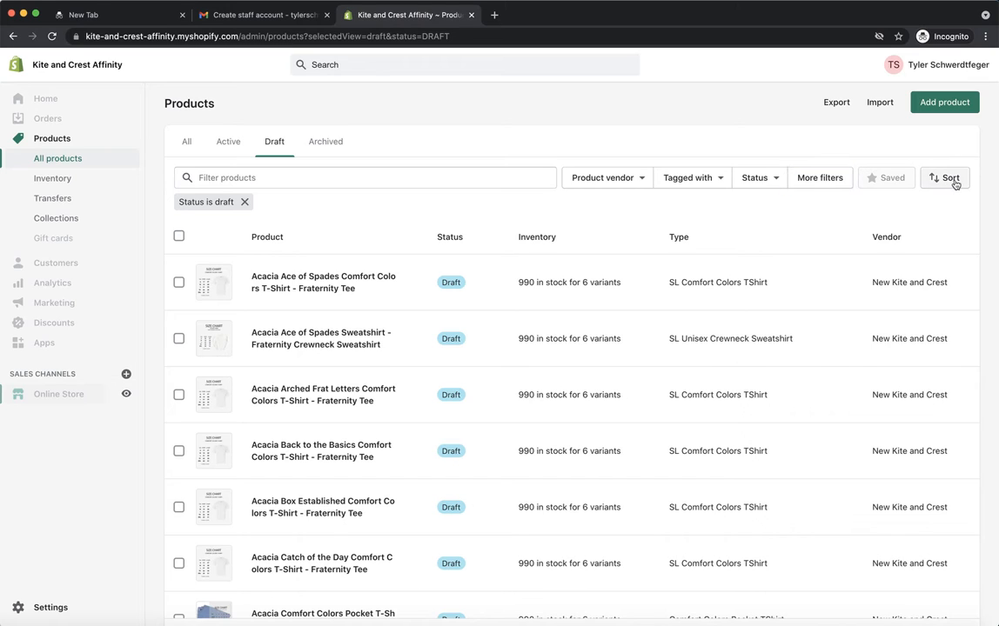
Step: Sort the draft products by creation date, newest first
{"action": "left_click", "coordinate": [951, 178]}
{"action": "left_click", "coordinate": [932, 283]}
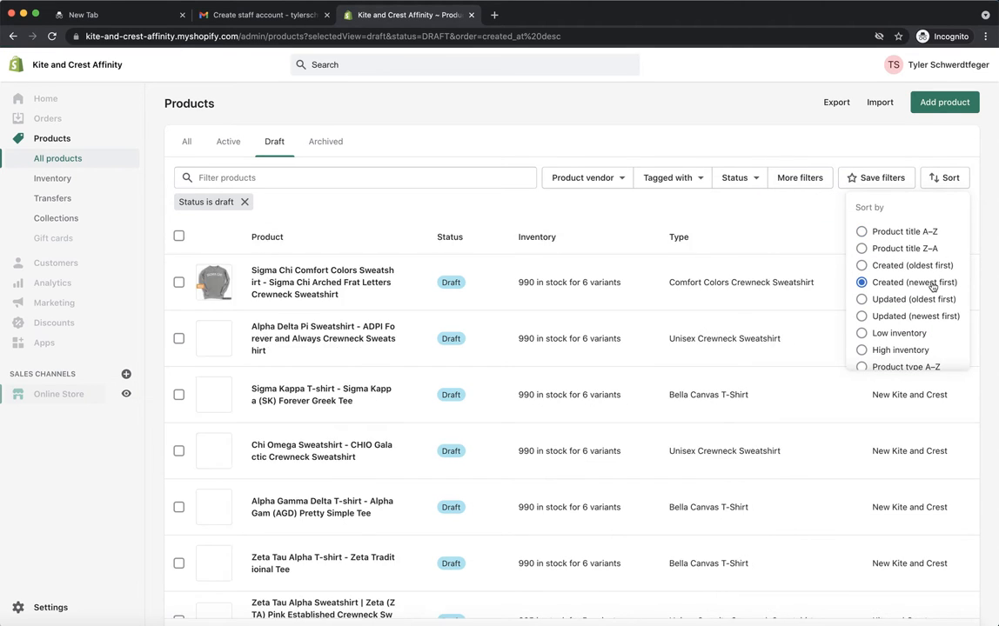
{"action": "left_click", "coordinate": [745, 129]}
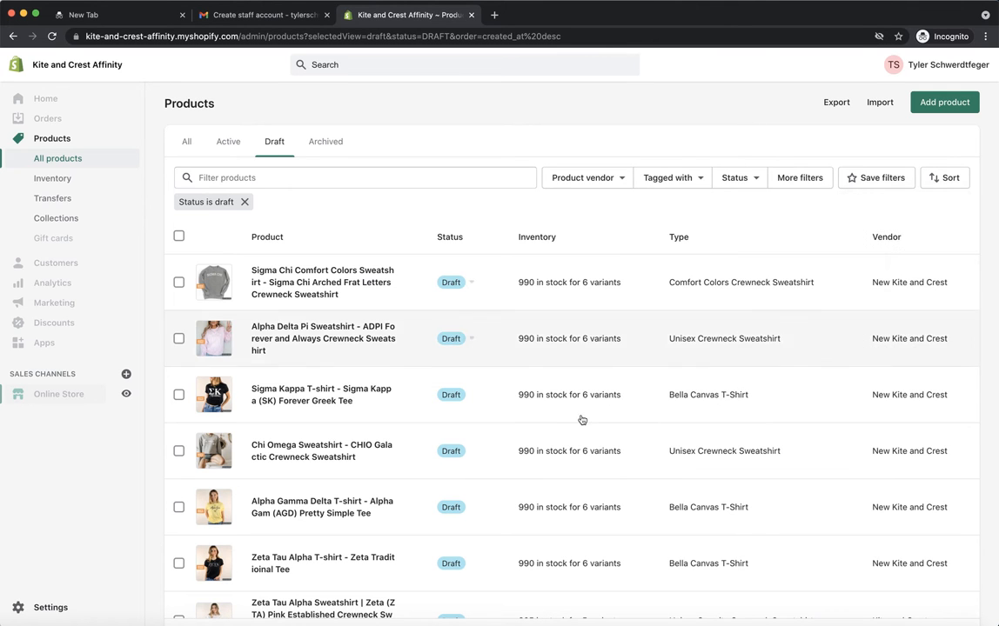
Step: Examine the newest draft products on the first page of the list
{"action": "scroll", "coordinate": [432, 488], "scroll_direction": "down", "scroll_amount": 5}
{"action": "scroll", "coordinate": [432, 488], "scroll_direction": "up", "scroll_amount": 5}
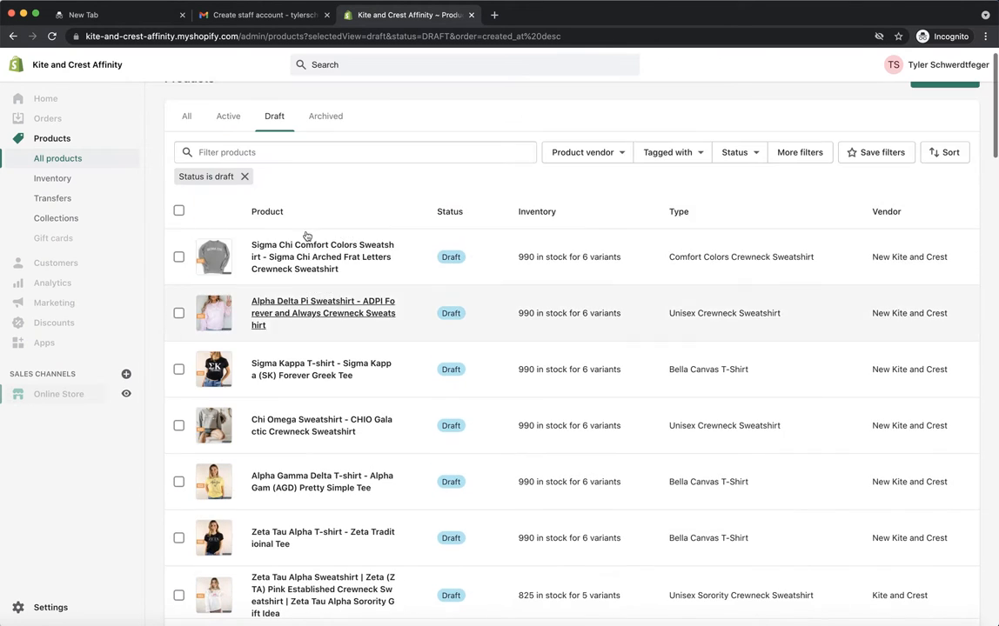
{"action": "scroll", "coordinate": [287, 407], "scroll_direction": "down", "scroll_amount": 14}
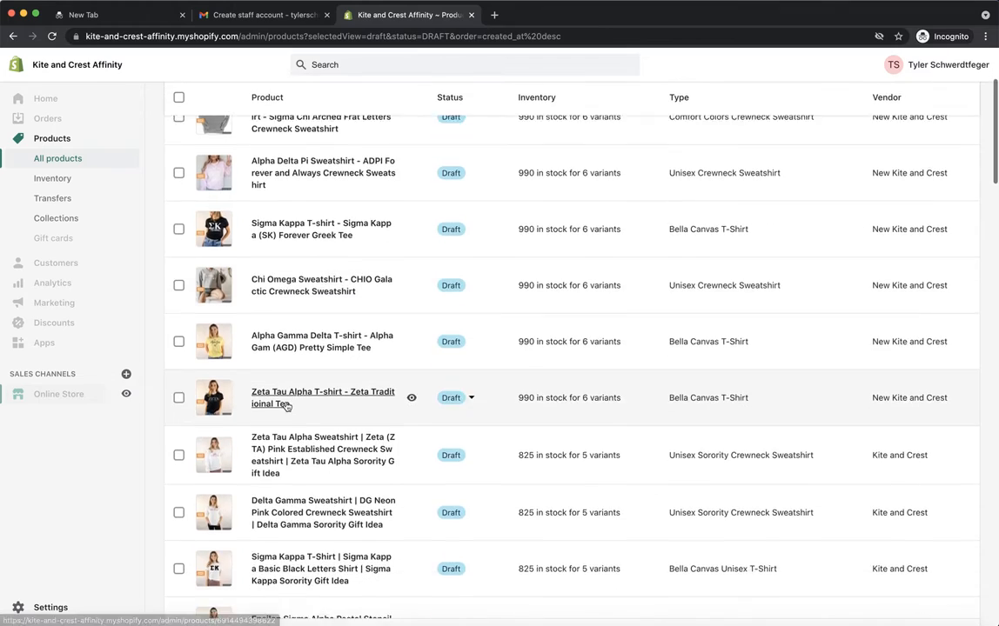
{"action": "scroll", "coordinate": [288, 406], "scroll_direction": "down", "scroll_amount": 6}
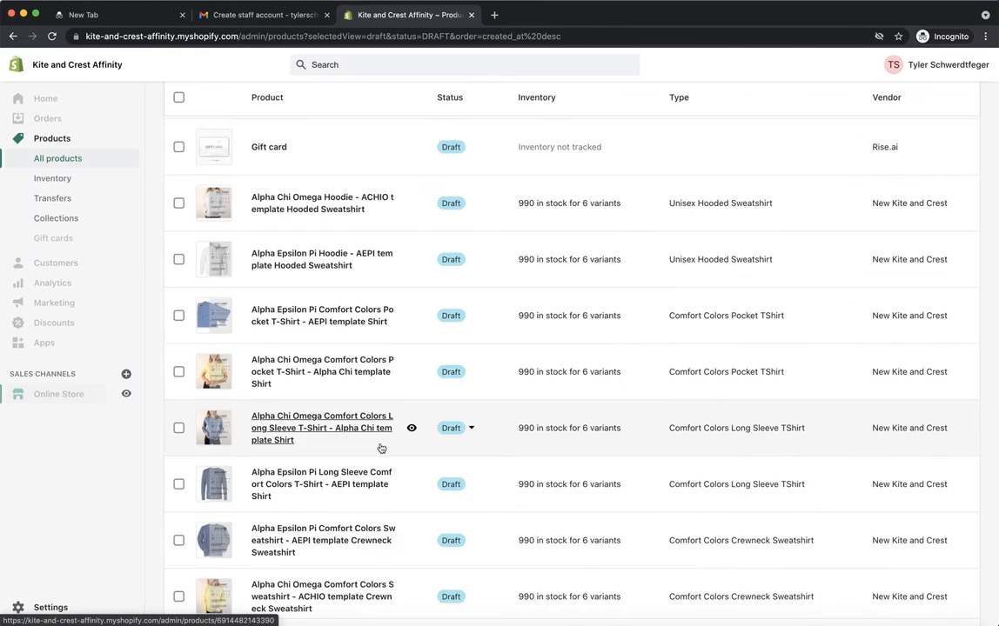
{"action": "scroll", "coordinate": [379, 446], "scroll_direction": "down", "scroll_amount": 7}
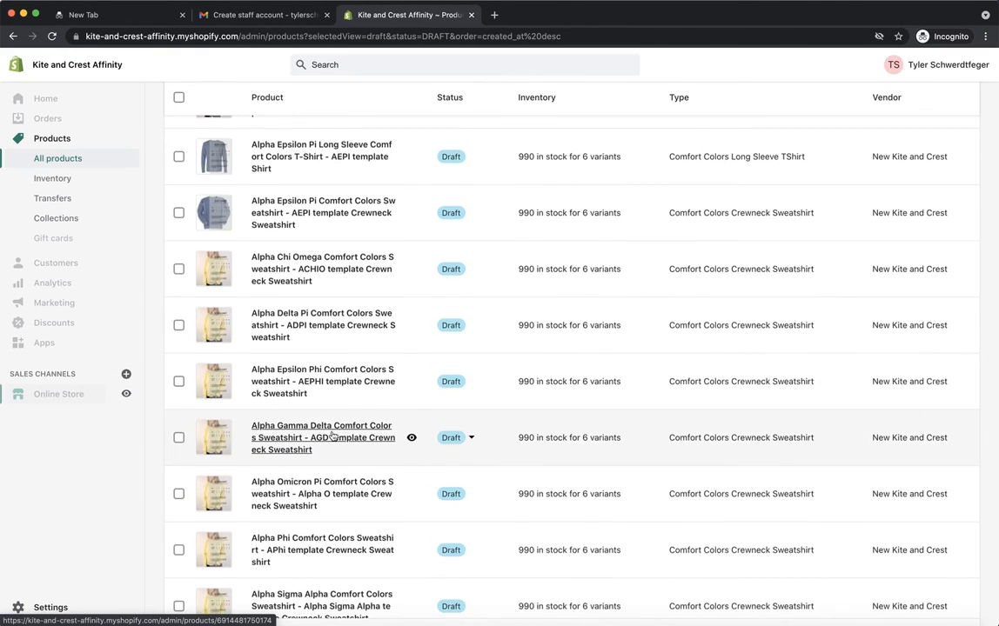
{"action": "scroll", "coordinate": [326, 435], "scroll_direction": "down", "scroll_amount": 12}
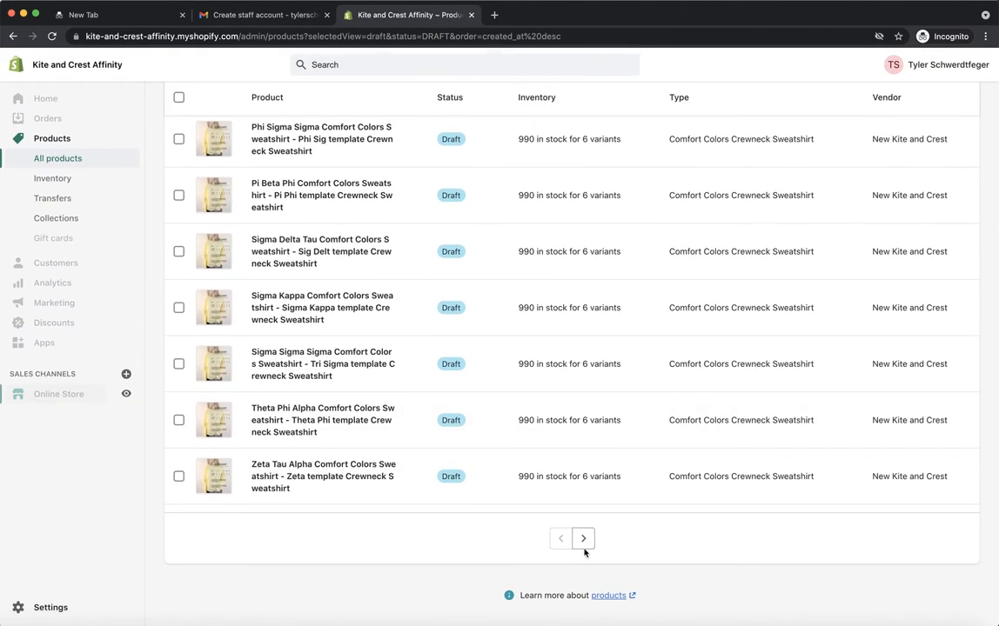
Step: Page forward through the draft products to the page with the Modern Calligraphy Crewneck Sweatshirts
{"action": "left_click", "coordinate": [582, 538]}
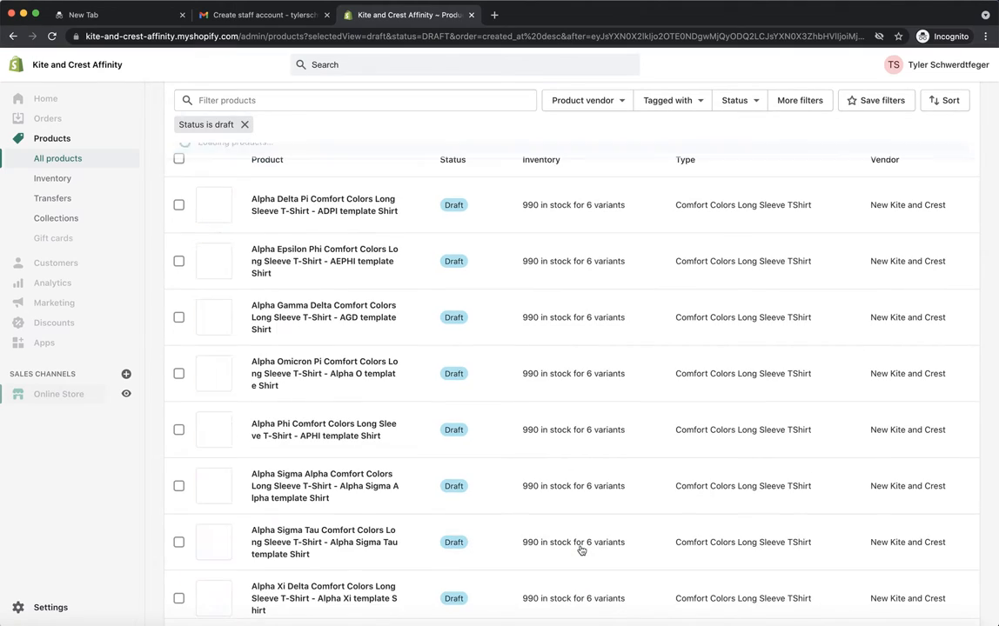
{"action": "scroll", "coordinate": [581, 550], "scroll_direction": "down", "scroll_amount": 12}
{"action": "scroll", "coordinate": [581, 549], "scroll_direction": "down", "scroll_amount": 15}
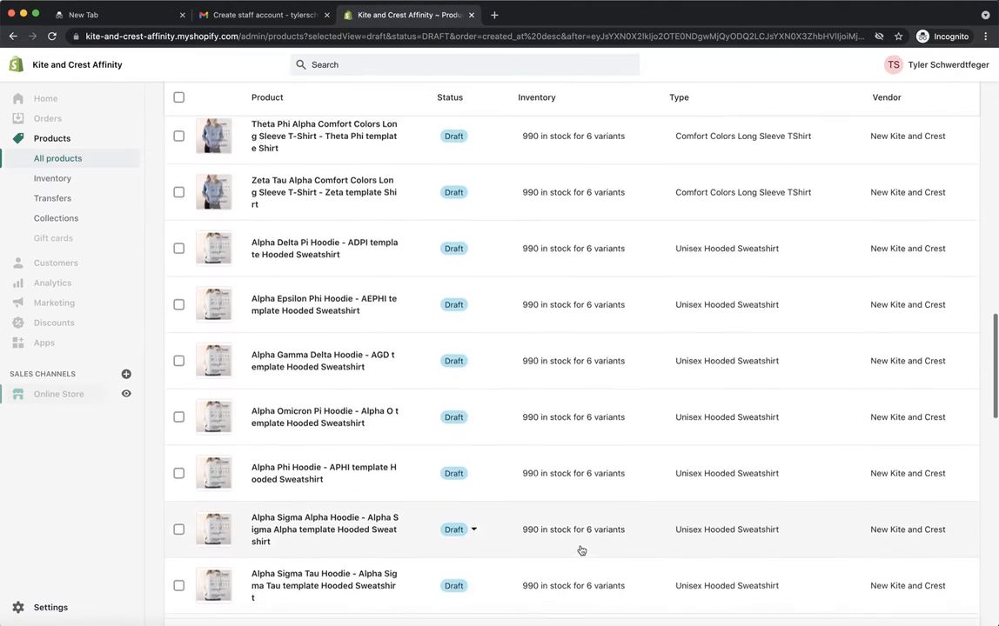
{"action": "scroll", "coordinate": [597, 459], "scroll_direction": "down", "scroll_amount": 5}
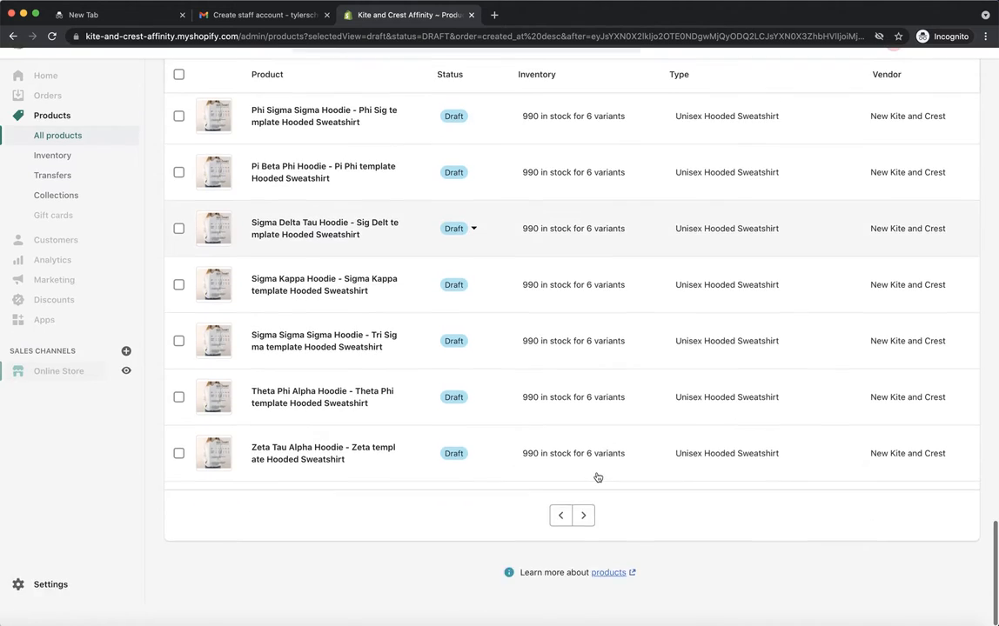
{"action": "left_click", "coordinate": [579, 539]}
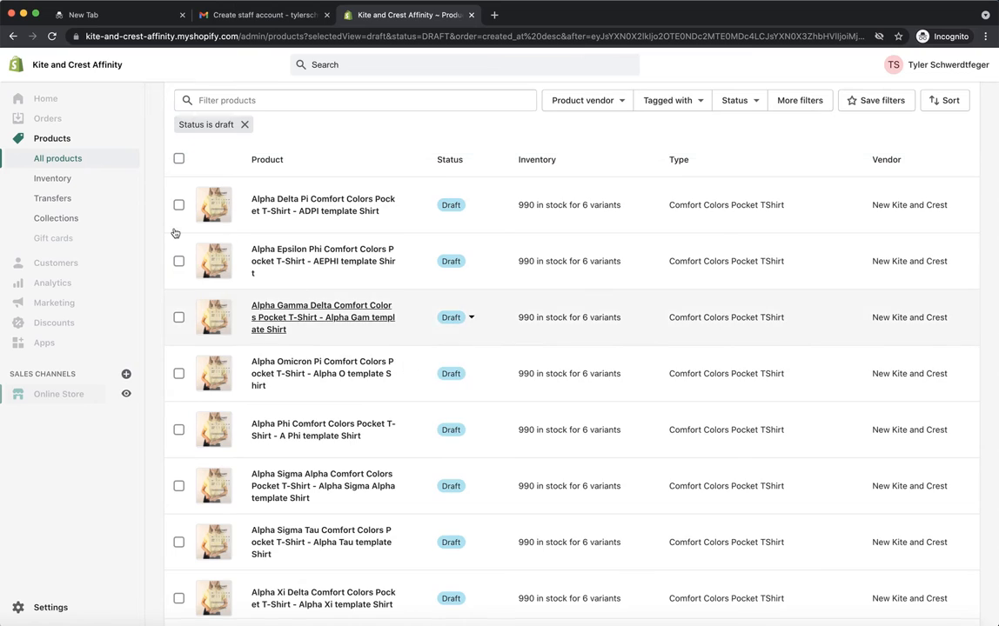
{"action": "scroll", "coordinate": [244, 331], "scroll_direction": "down", "scroll_amount": 15}
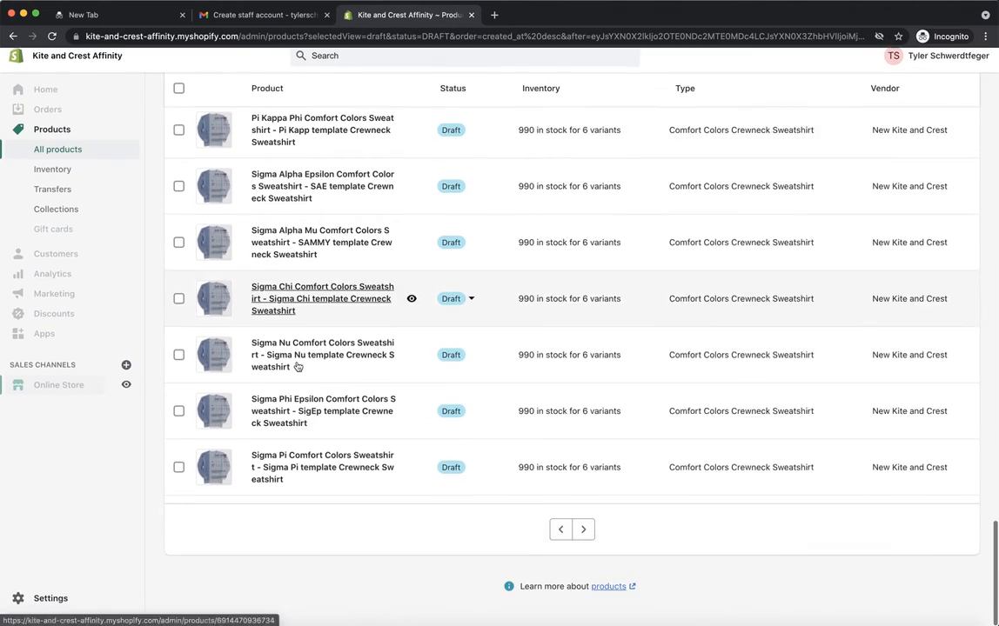
{"action": "left_click", "coordinate": [582, 535]}
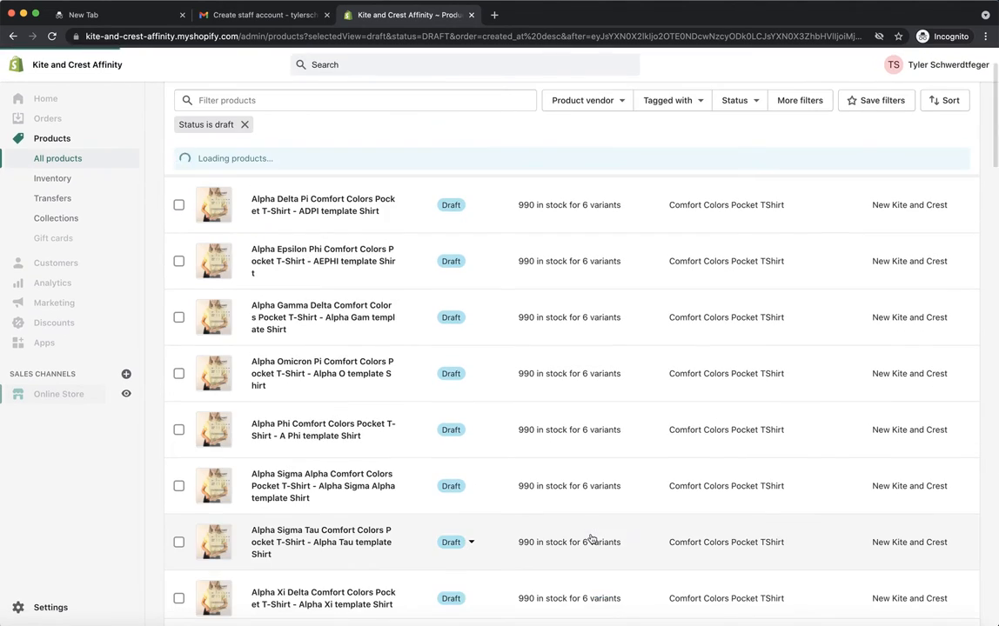
{"action": "scroll", "coordinate": [481, 474], "scroll_direction": "down", "scroll_amount": 10}
{"action": "scroll", "coordinate": [481, 474], "scroll_direction": "down", "scroll_amount": 10}
{"action": "left_click", "coordinate": [589, 541]}
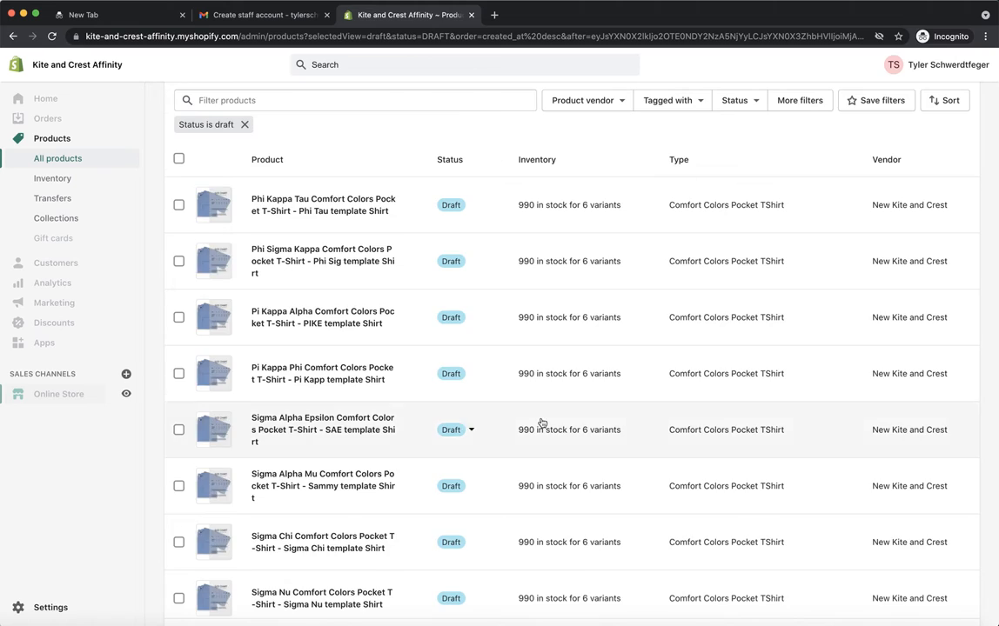
{"action": "scroll", "coordinate": [541, 424], "scroll_direction": "down", "scroll_amount": 10}
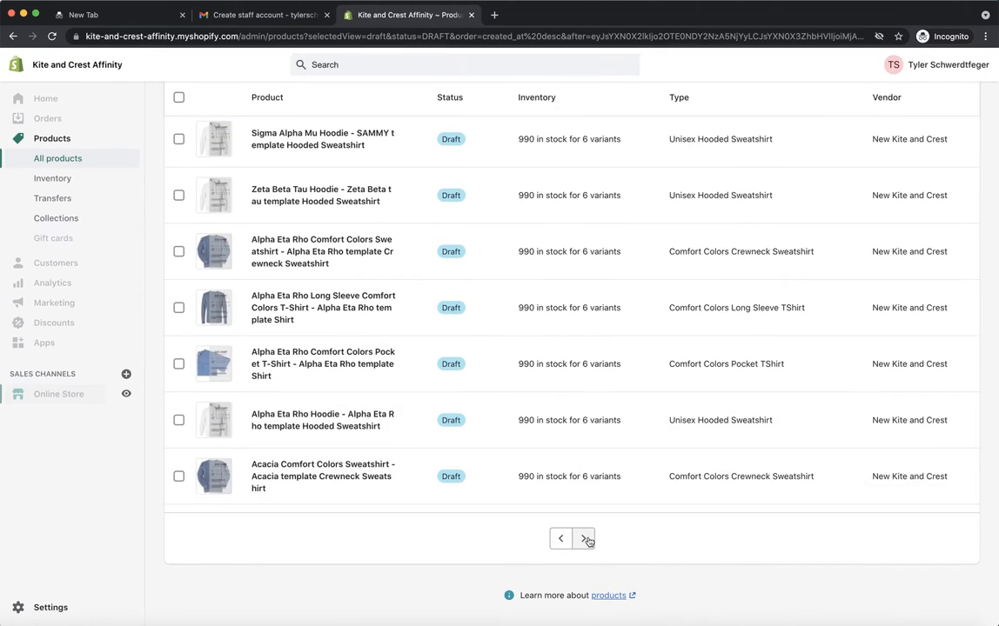
{"action": "left_click", "coordinate": [585, 539]}
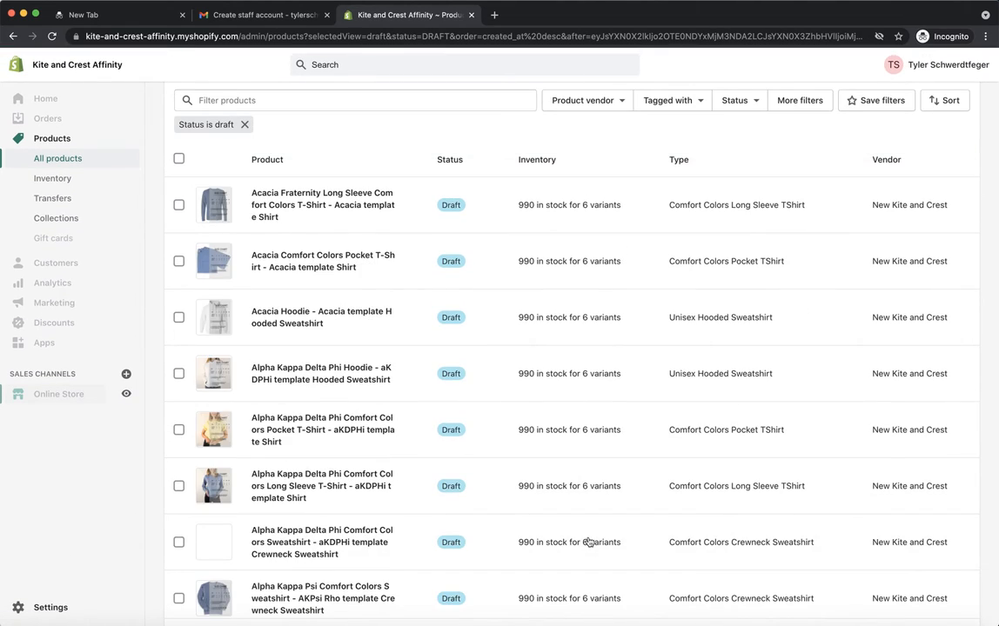
{"action": "scroll", "coordinate": [530, 457], "scroll_direction": "down", "scroll_amount": 15}
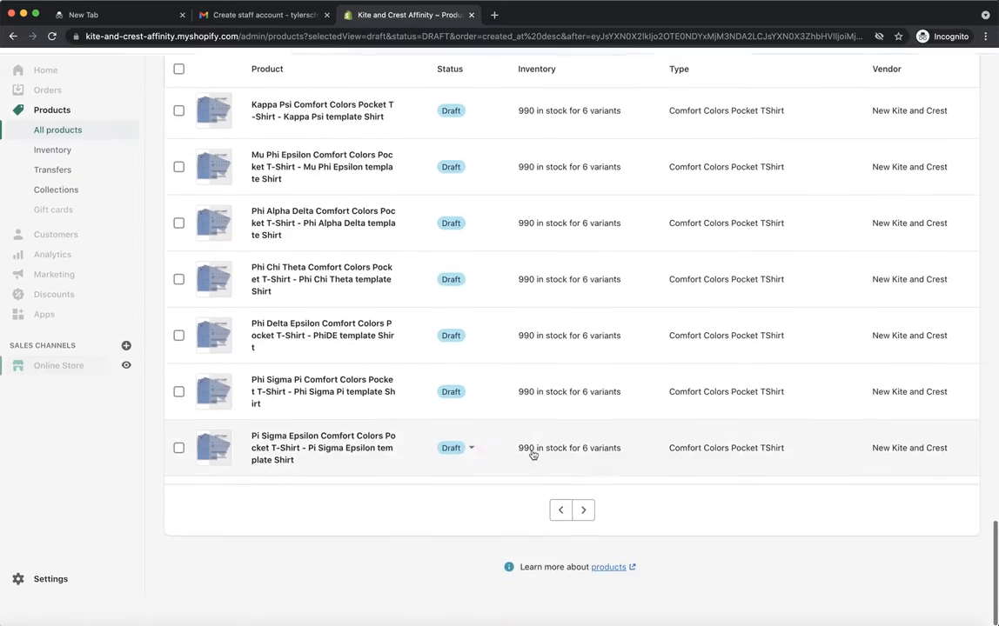
{"action": "left_click", "coordinate": [584, 538]}
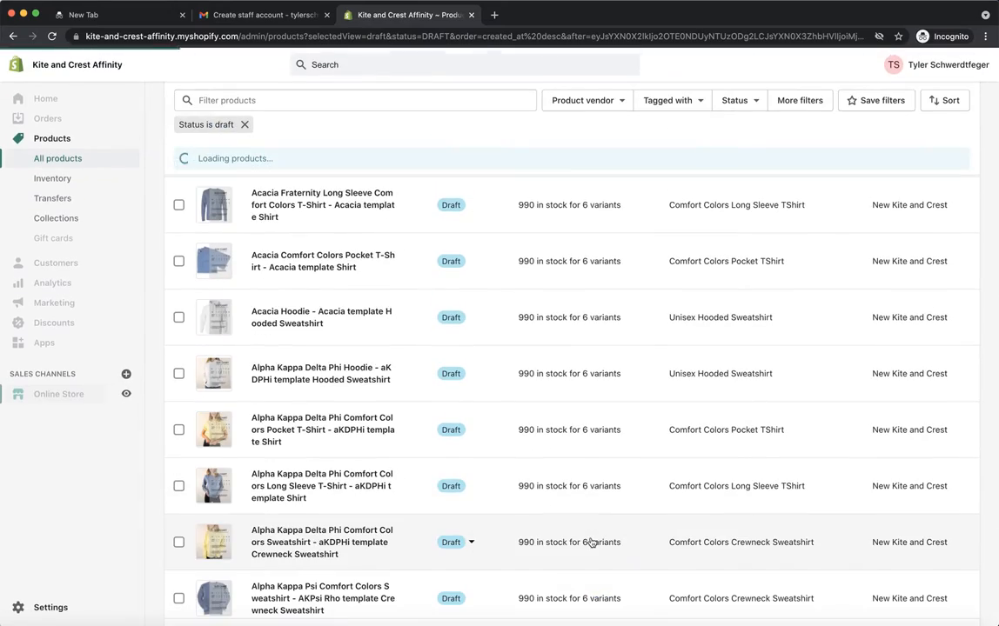
{"action": "scroll", "coordinate": [532, 517], "scroll_direction": "down", "scroll_amount": 15}
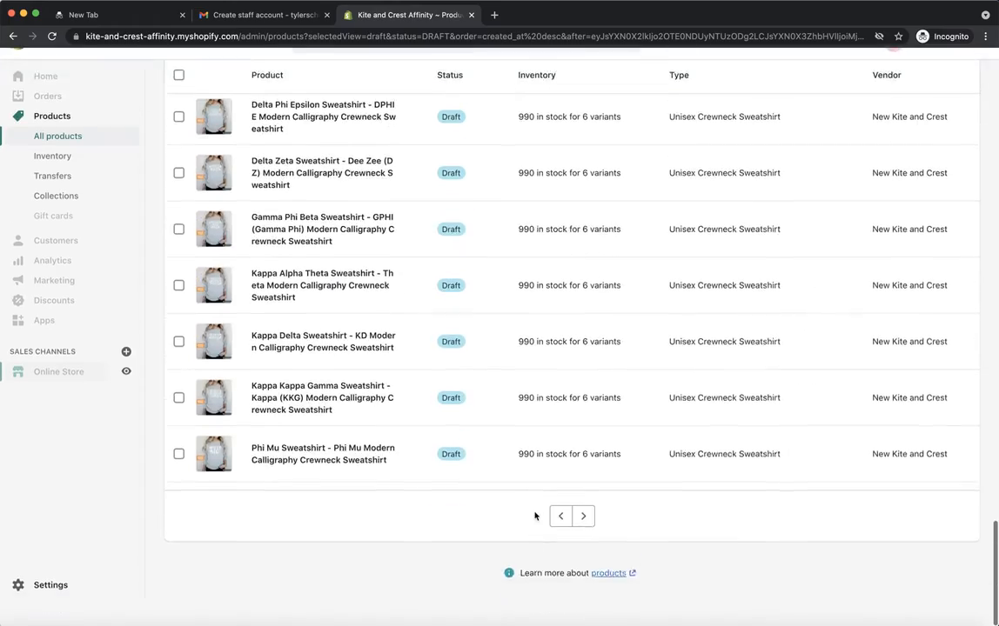
Step: Examine the images and titles of the Modern Calligraphy Crewneck Sweatshirt drafts and the template drafts above them
{"action": "scroll", "coordinate": [281, 293], "scroll_direction": "up", "scroll_amount": 5}
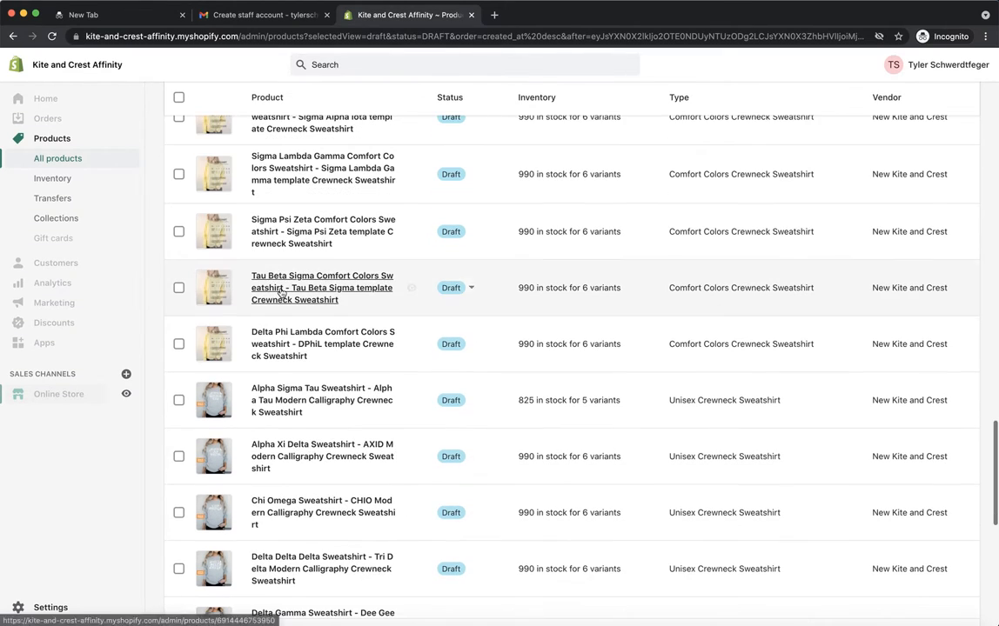
{"action": "scroll", "coordinate": [201, 384], "scroll_direction": "up", "scroll_amount": 5}
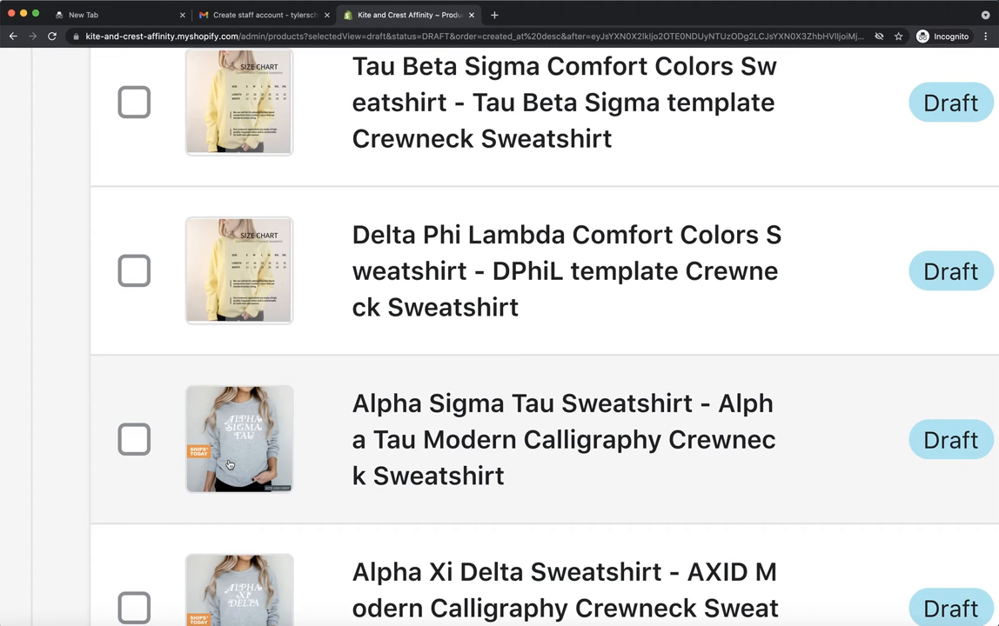
{"action": "scroll", "coordinate": [229, 465], "scroll_direction": "down", "scroll_amount": 5}
{"action": "scroll", "coordinate": [301, 555], "scroll_direction": "down", "scroll_amount": 10}
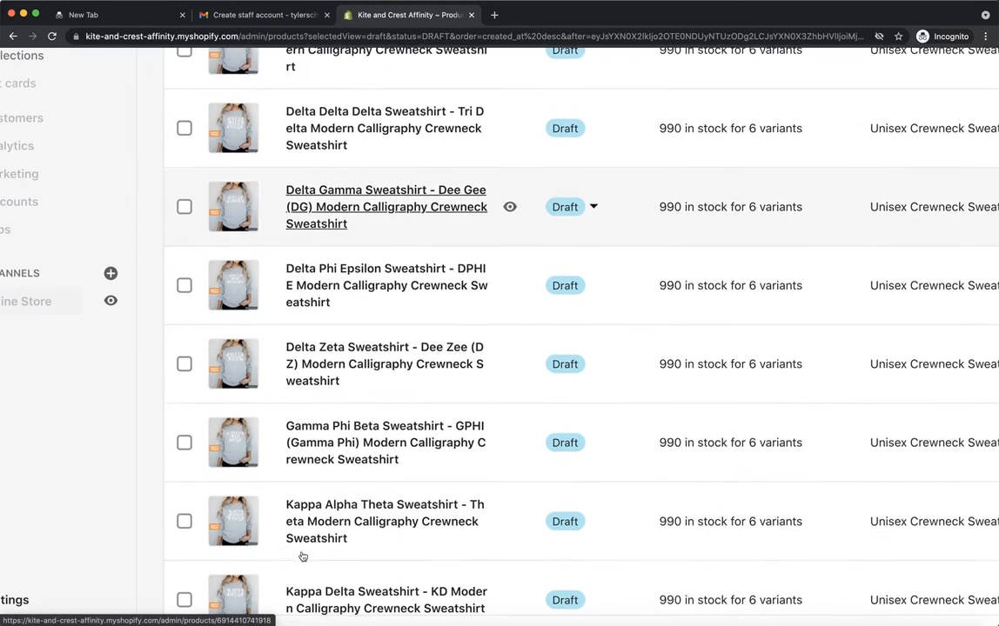
{"action": "scroll", "coordinate": [303, 557], "scroll_direction": "up", "scroll_amount": 10}
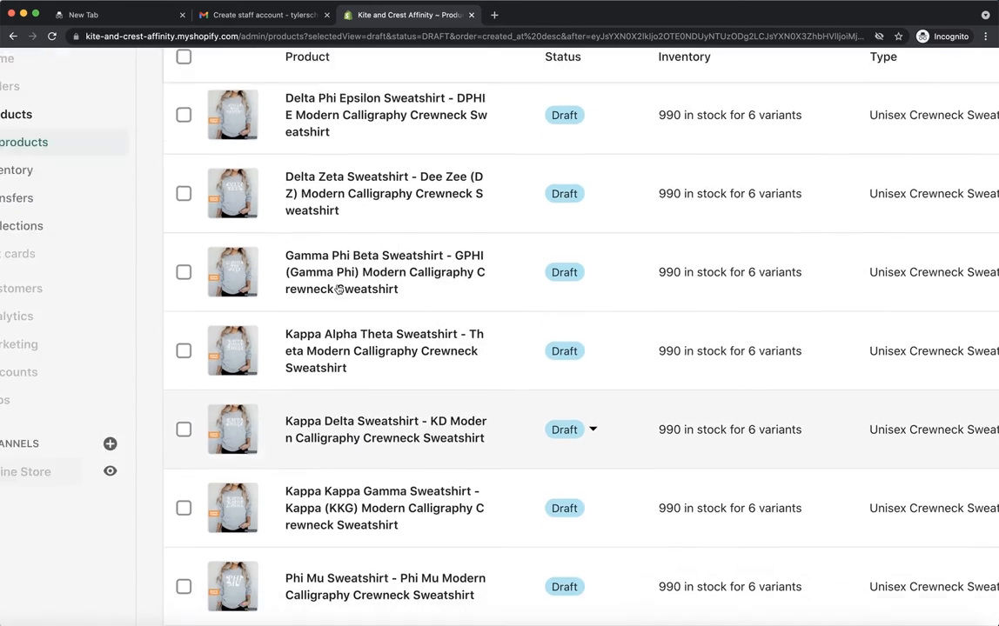
{"action": "scroll", "coordinate": [338, 290], "scroll_direction": "up", "scroll_amount": 5}
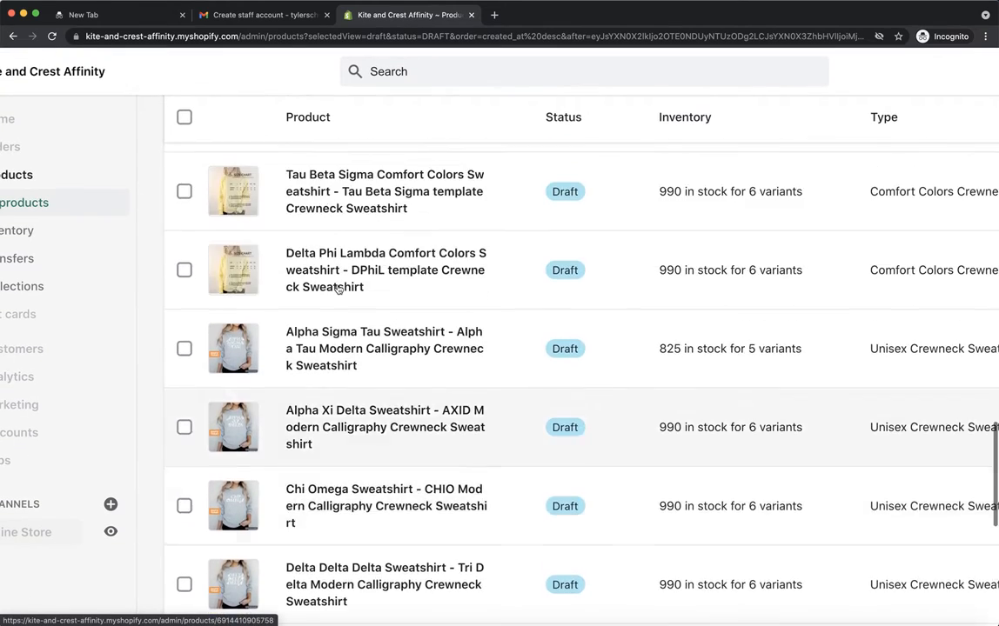
{"action": "scroll", "coordinate": [338, 290], "scroll_direction": "down", "scroll_amount": 3}
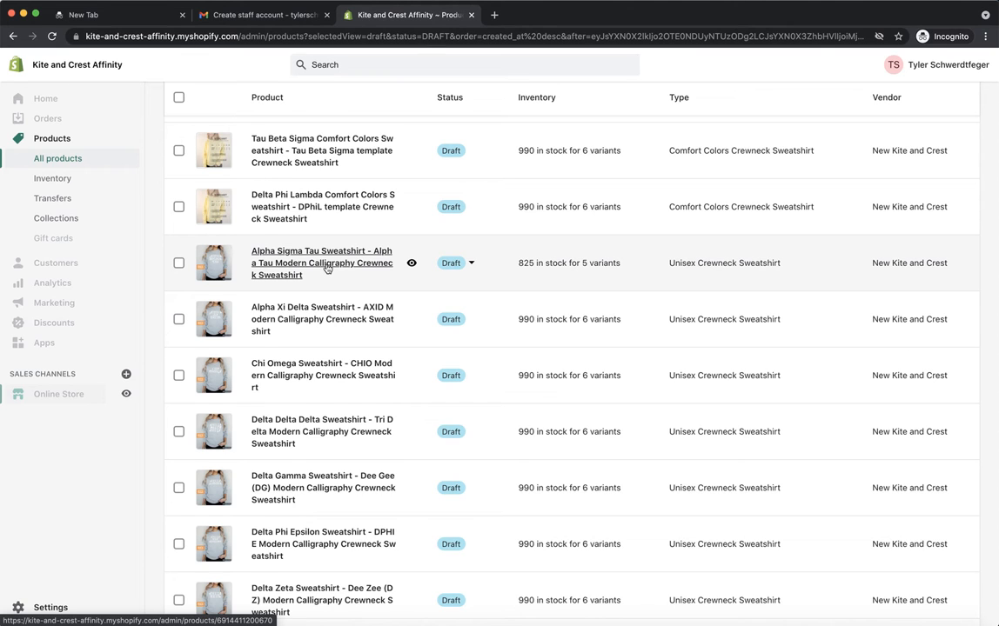
Step: Open the Alpha Sigma Tau, Alpha Xi Delta, Chi Omega, Delta Delta Delta and Delta Gamma Modern Calligraphy sweatshirts in separate new tabs
{"action": "right_click", "coordinate": [327, 268]}
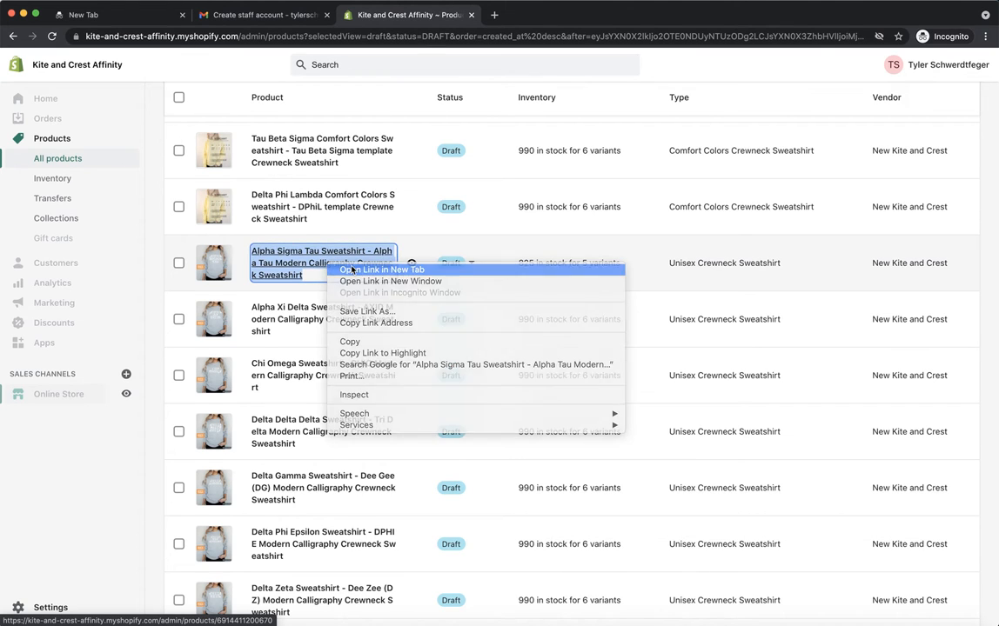
{"action": "left_click", "coordinate": [343, 270]}
{"action": "right_click", "coordinate": [312, 311]}
{"action": "left_click", "coordinate": [335, 313]}
{"action": "right_click", "coordinate": [297, 368]}
{"action": "left_click", "coordinate": [320, 375]}
{"action": "right_click", "coordinate": [272, 425]}
{"action": "left_click", "coordinate": [313, 428]}
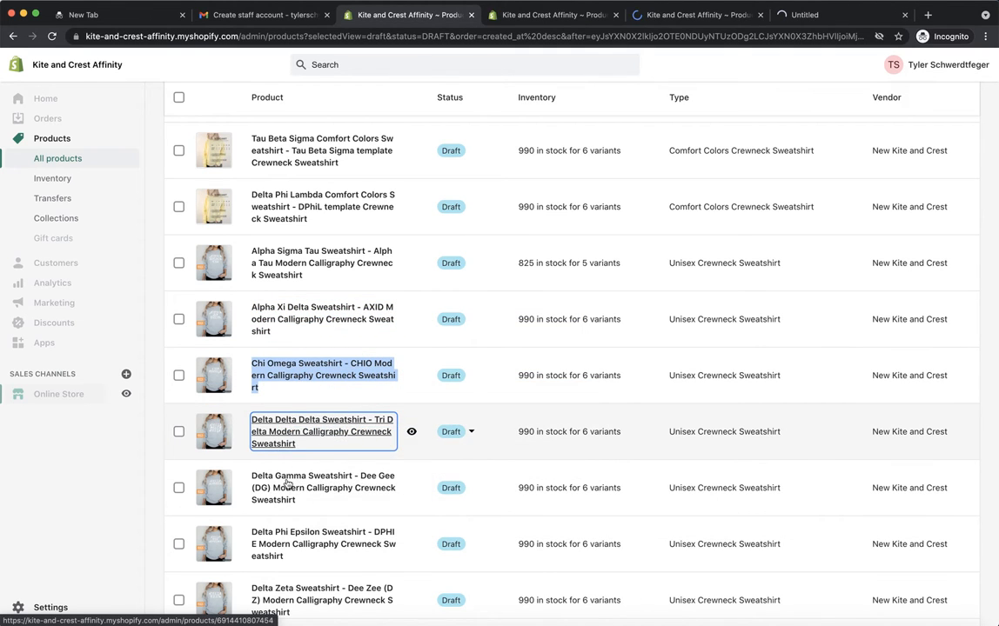
{"action": "right_click", "coordinate": [288, 482]}
{"action": "left_click", "coordinate": [302, 463]}
Step: Open the Delta Phi Epsilon, Delta Zeta, Gamma Phi Beta and Kappa Alpha Theta Modern Calligraphy sweatshirts in separate new tabs
{"action": "scroll", "coordinate": [302, 482], "scroll_direction": "down", "scroll_amount": 5}
{"action": "scroll", "coordinate": [261, 146], "scroll_direction": "up", "scroll_amount": 1}
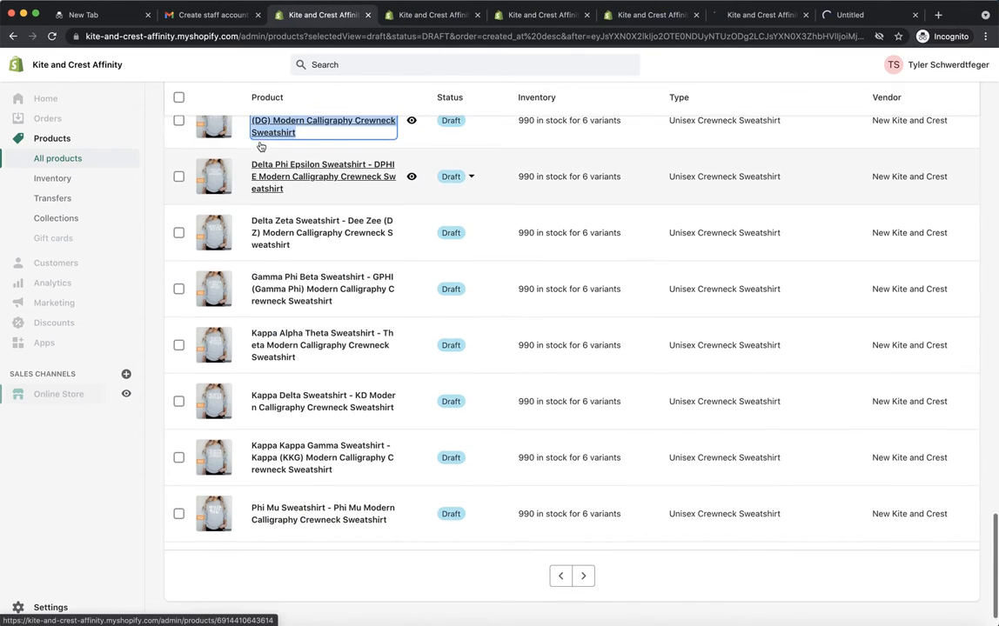
{"action": "right_click", "coordinate": [277, 175]}
{"action": "left_click", "coordinate": [313, 179]}
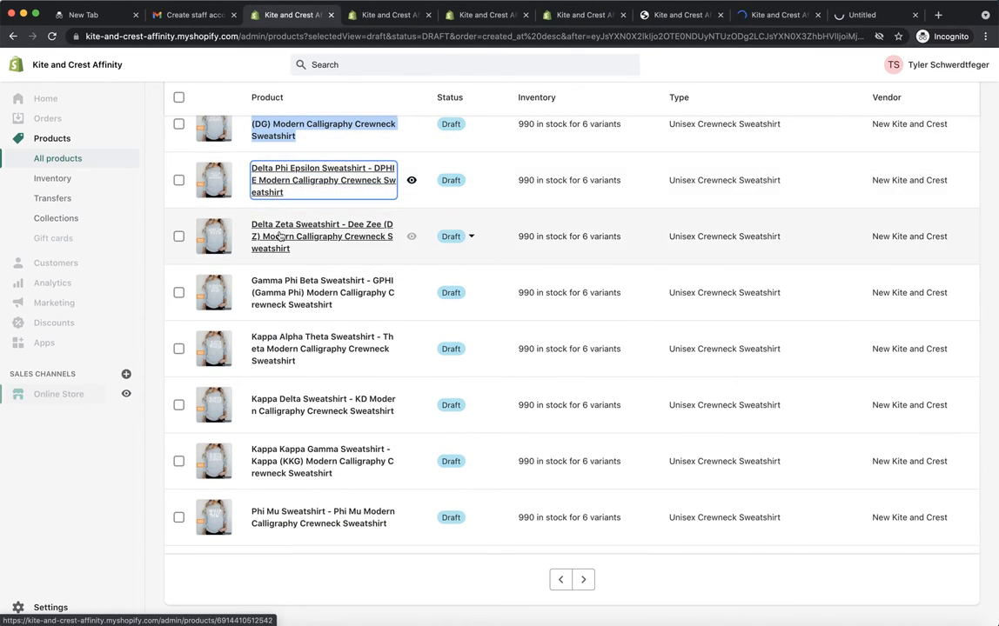
{"action": "right_click", "coordinate": [300, 238]}
{"action": "left_click", "coordinate": [306, 243]}
{"action": "right_click", "coordinate": [290, 287]}
{"action": "left_click", "coordinate": [297, 293]}
{"action": "right_click", "coordinate": [284, 343]}
{"action": "left_click", "coordinate": [294, 349]}
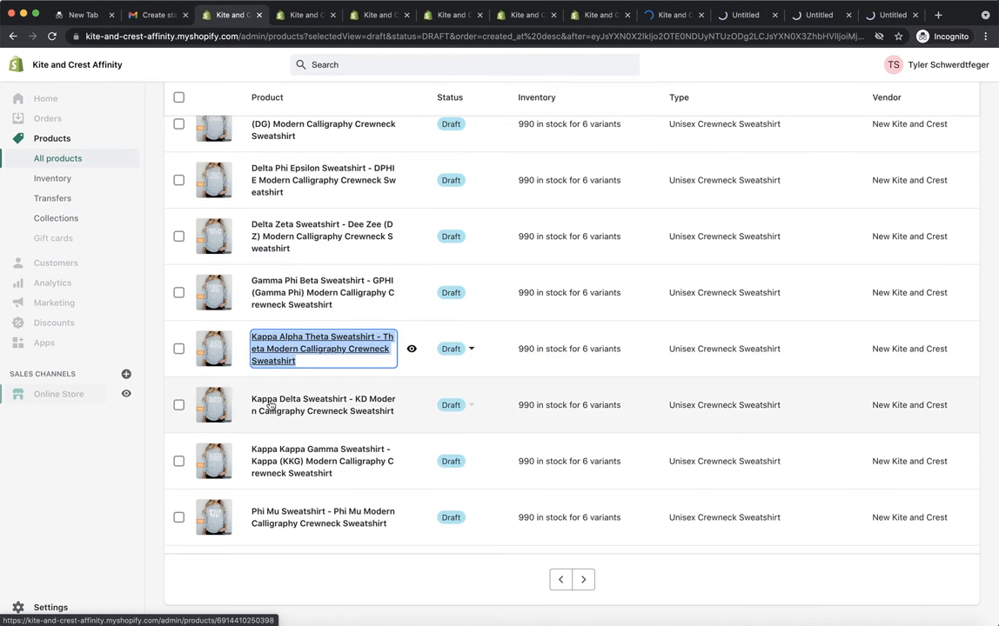
Step: Open the Kappa Delta, Kappa Kappa Gamma and Phi Mu Modern Calligraphy sweatshirts in separate new tabs, keeping the draft list open
{"action": "left_click", "coordinate": [284, 405]}
{"action": "scroll", "coordinate": [155, 221], "scroll_direction": "left", "scroll_amount": 5}
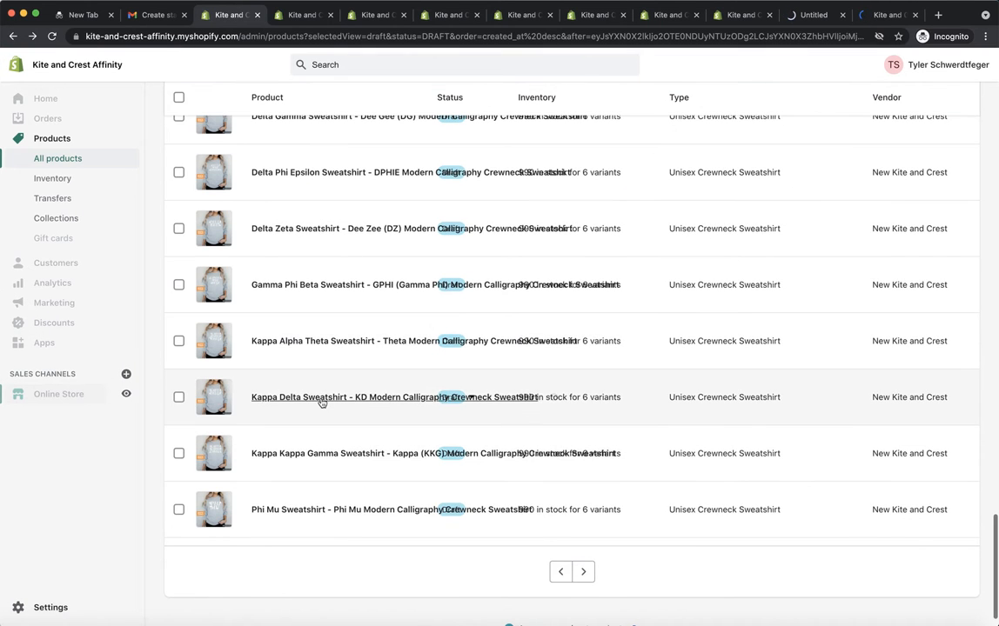
{"action": "right_click", "coordinate": [323, 398]}
{"action": "left_click", "coordinate": [338, 406]}
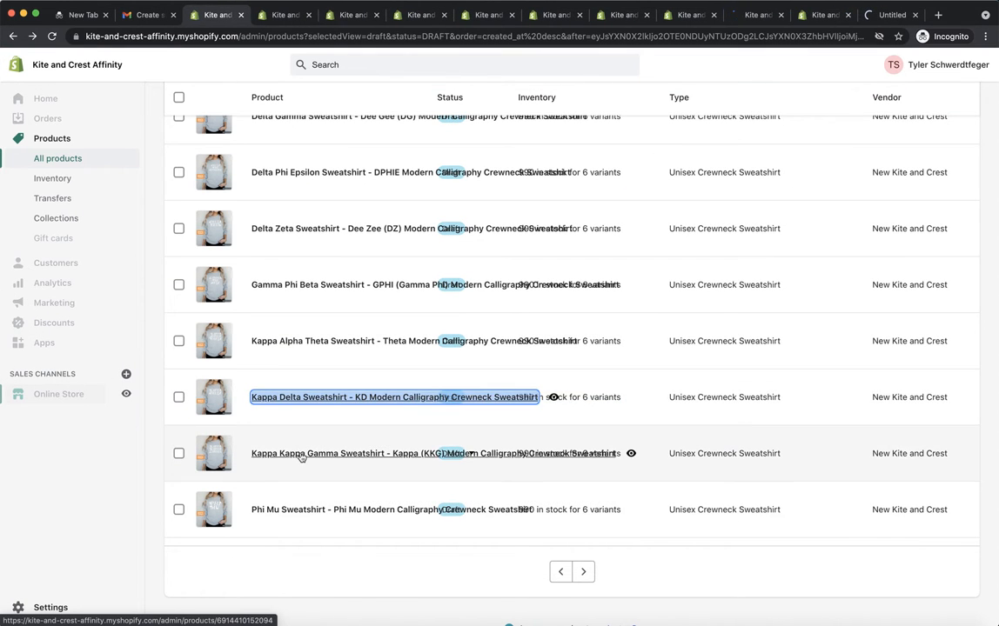
{"action": "left_click", "coordinate": [301, 454]}
{"action": "scroll", "coordinate": [320, 458], "scroll_direction": "left", "scroll_amount": 5}
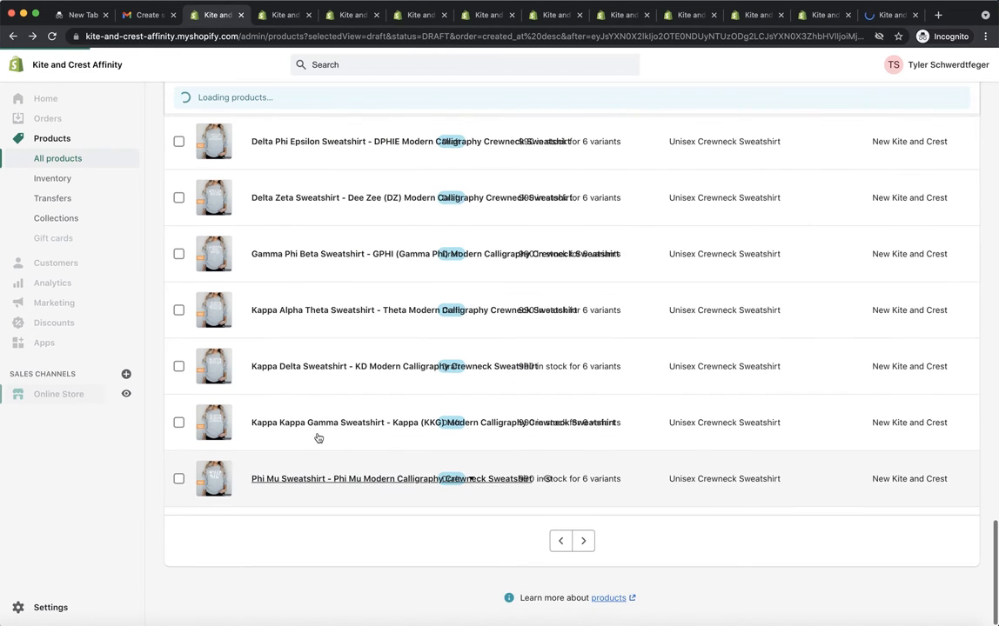
{"action": "right_click", "coordinate": [318, 421]}
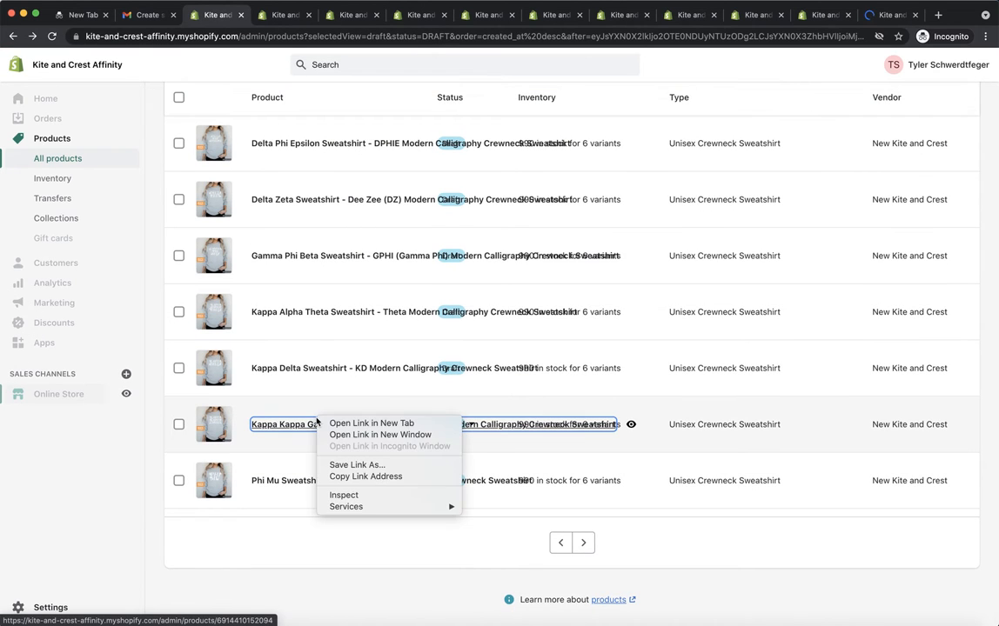
{"action": "left_click", "coordinate": [341, 424]}
{"action": "right_click", "coordinate": [305, 483]}
{"action": "left_click", "coordinate": [292, 464]}
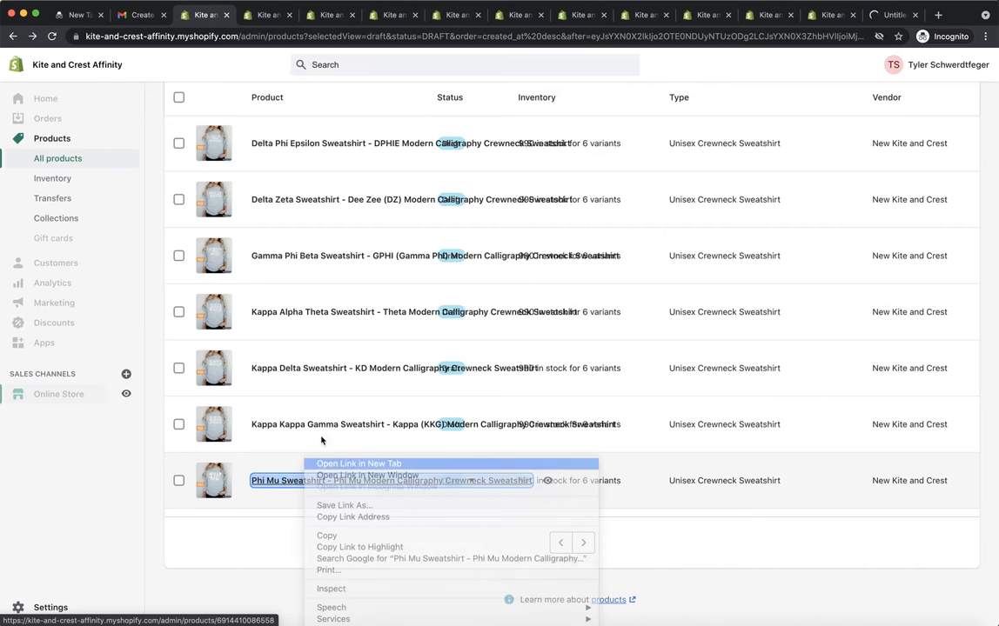
Step: Look through the opened sweatshirt tabs one after another, checking each product's title, description and images
{"action": "left_click", "coordinate": [246, 16]}
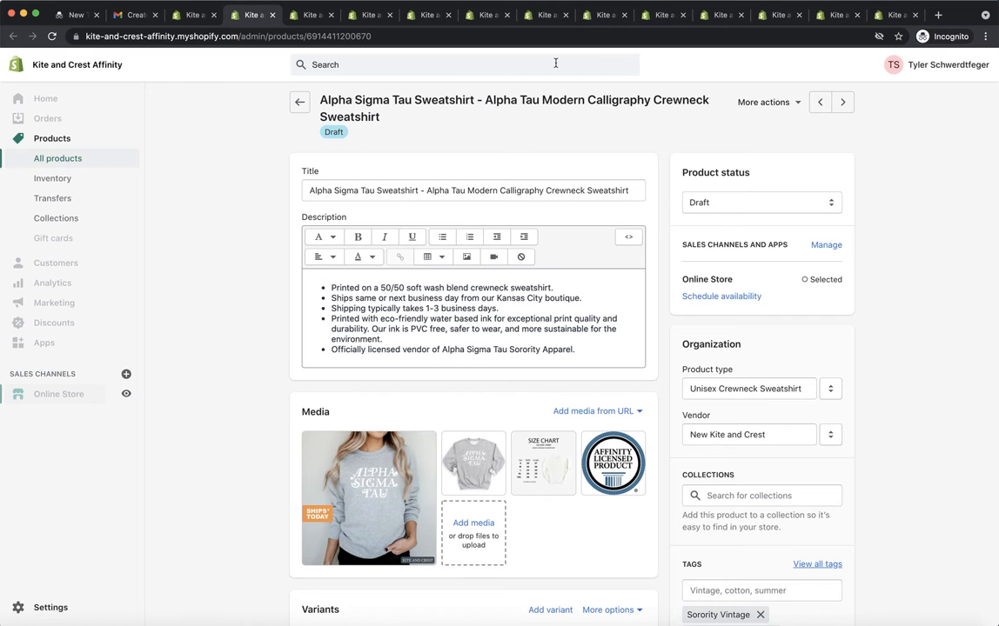
{"action": "key", "text": "ctrl+Tab"}
{"action": "key", "text": "ctrl+Tab"}
{"action": "key", "text": "ctrl+Tab"}
{"action": "key", "text": "ctrl+Tab"}
{"action": "key", "text": "ctrl+Tab"}
{"action": "key", "text": "ctrl+Tab"}
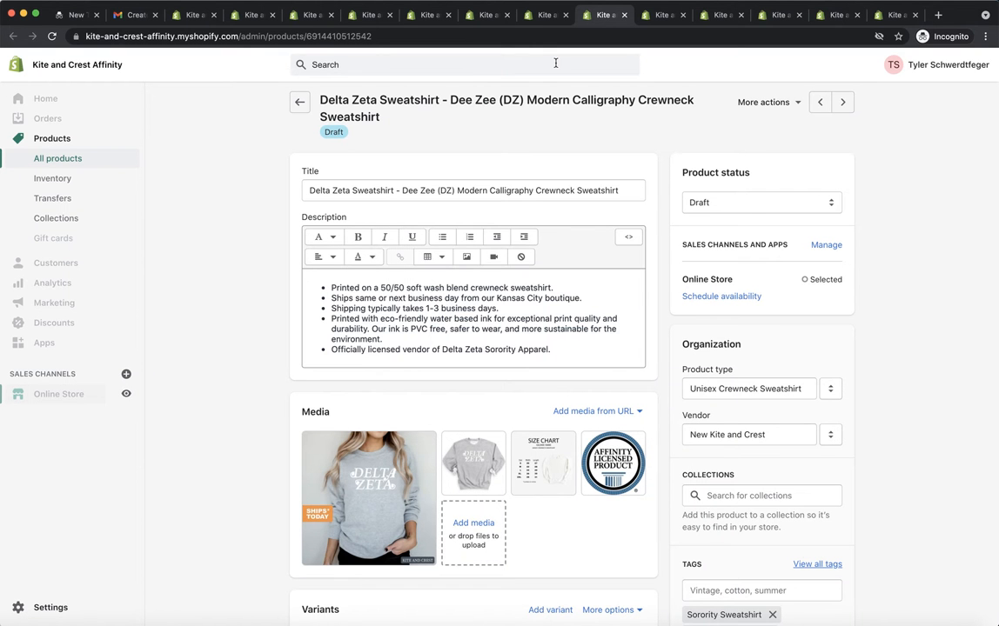
{"action": "key", "text": "ctrl+shift+Tab"}
{"action": "key", "text": "ctrl+Tab"}
{"action": "key", "text": "ctrl+Tab"}
{"action": "key", "text": "ctrl+Tab"}
{"action": "key", "text": "ctrl+Tab"}
{"action": "key", "text": "ctrl+Tab"}
{"action": "key", "text": "ctrl+Tab"}
{"action": "key", "text": "ctrl+Tab"}
{"action": "key", "text": "ctrl+Tab"}
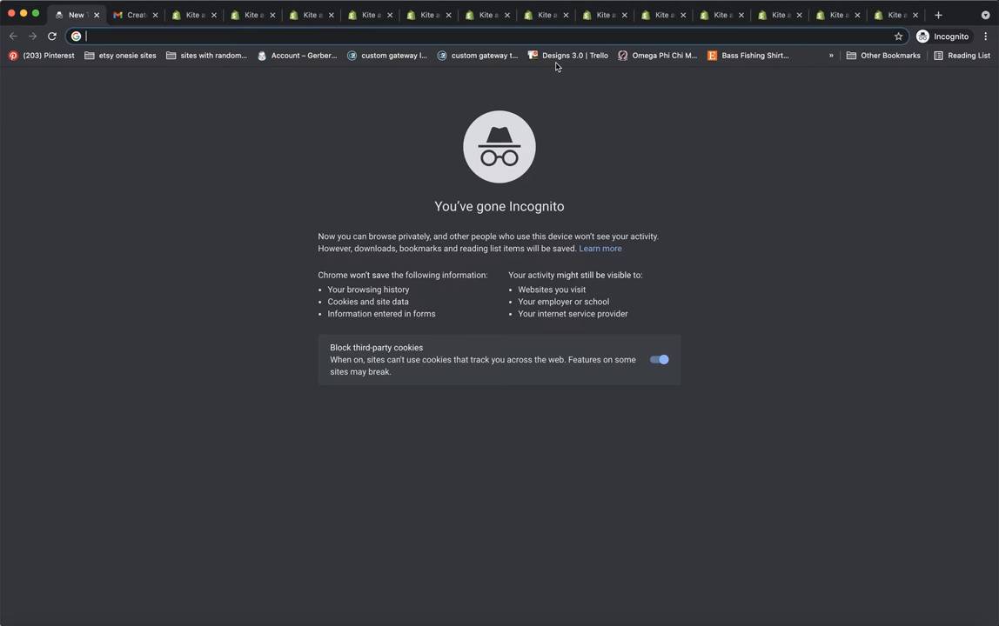
{"action": "key", "text": "ctrl+Tab"}
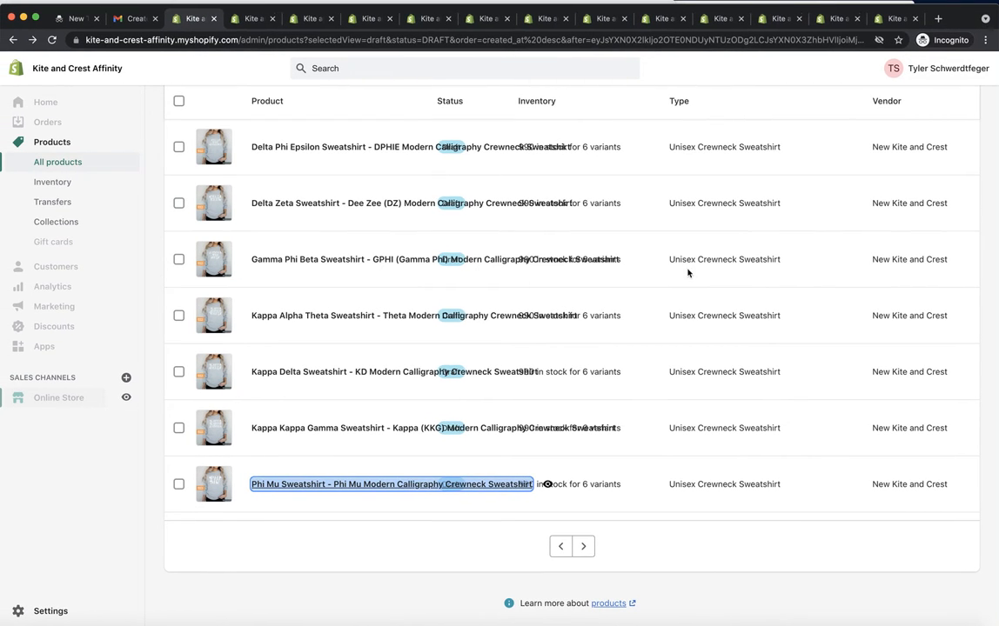
Step: Examine the variants, tags and search engine listing of the Alpha Sigma Tau sweatshirt
{"action": "left_click", "coordinate": [240, 19]}
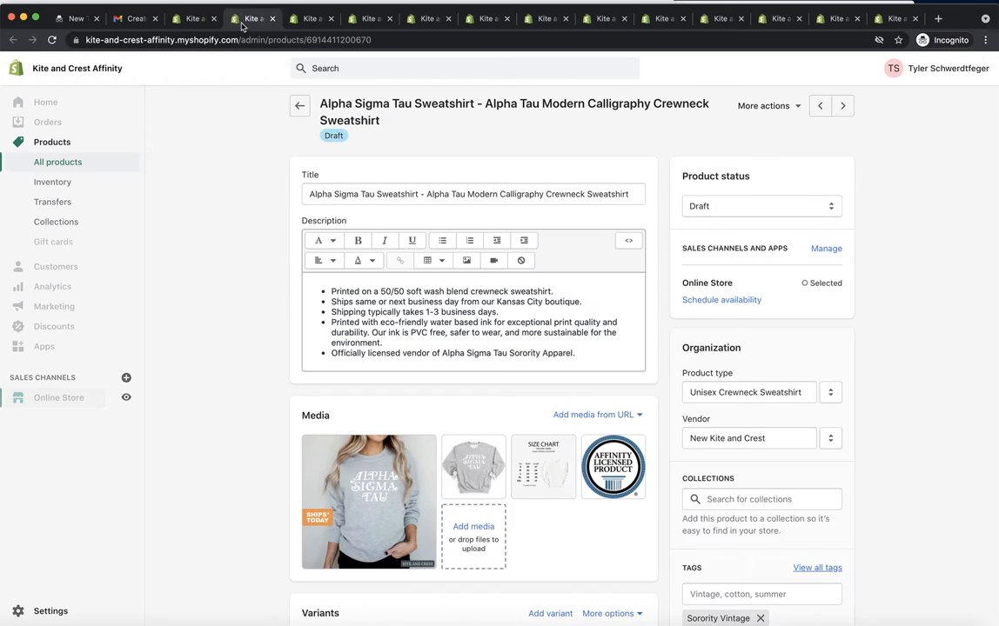
{"action": "scroll", "coordinate": [474, 522], "scroll_direction": "down", "scroll_amount": 8}
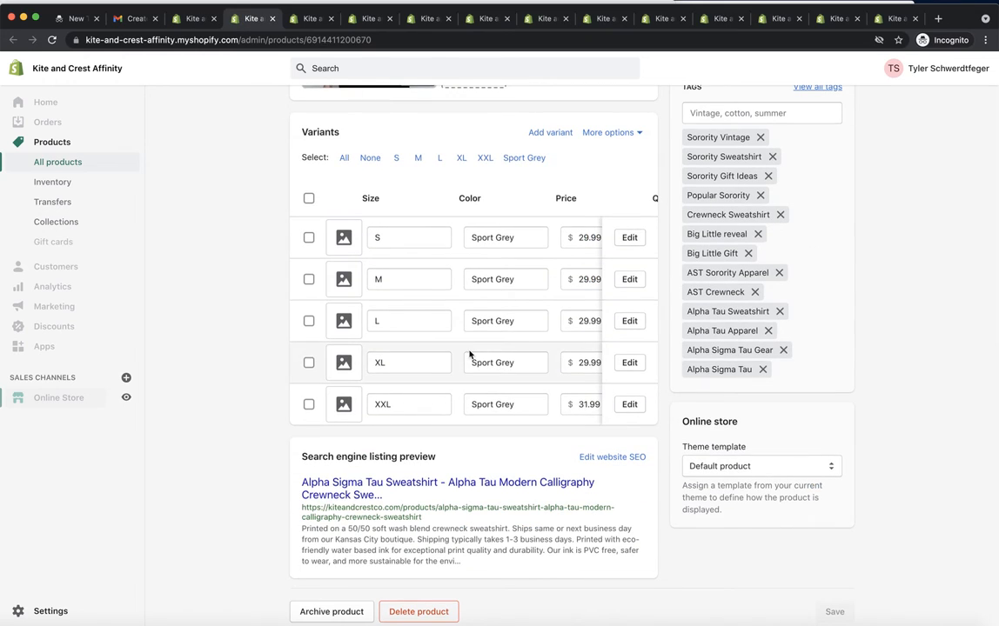
{"action": "scroll", "coordinate": [468, 357], "scroll_direction": "up", "scroll_amount": 10}
Step: Switch to the Sorority/ Fraternity group Lists spreadsheet, move its window fully into view and dismiss the sign-in notice
{"action": "left_click", "coordinate": [1, 383]}
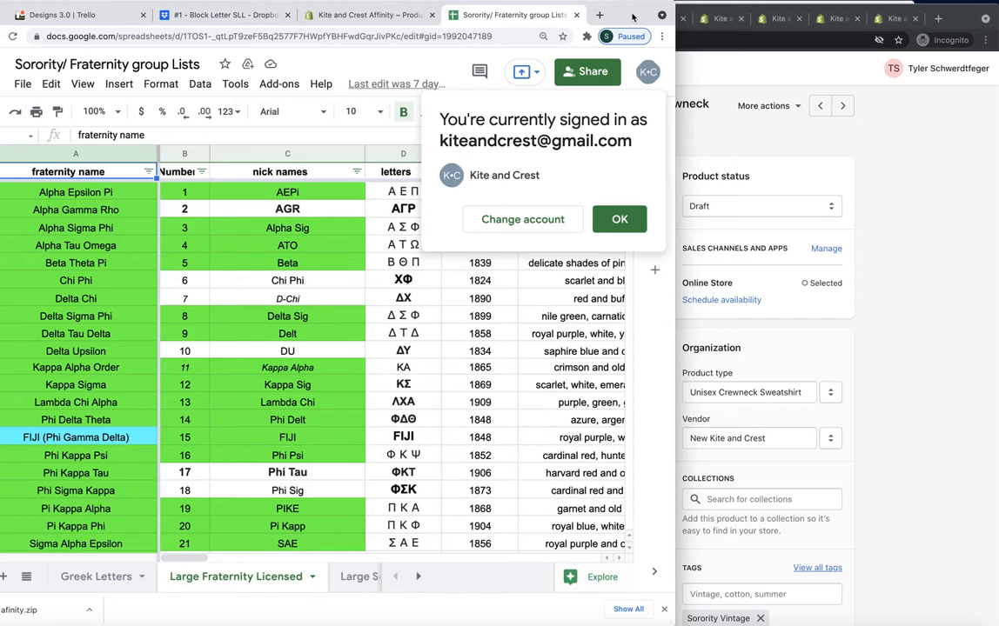
{"action": "left_click_drag", "start_coordinate": [632, 17], "coordinate": [756, 18]}
{"action": "left_click", "coordinate": [741, 219]}
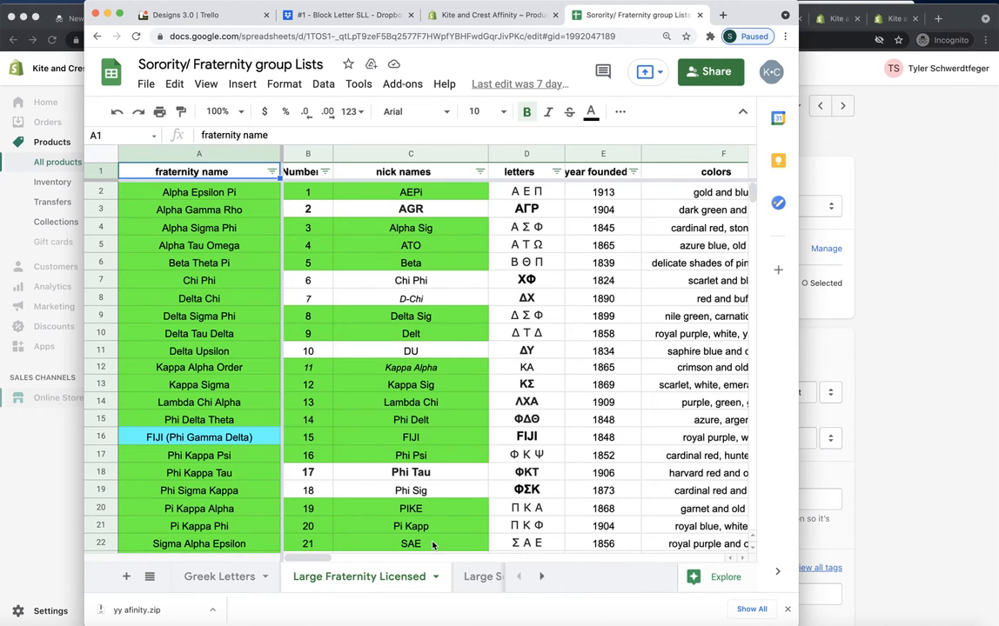
Step: Look through the large and small licensed sorority, fraternity and coed sheets for their group names and numbers
{"action": "left_click", "coordinate": [482, 576]}
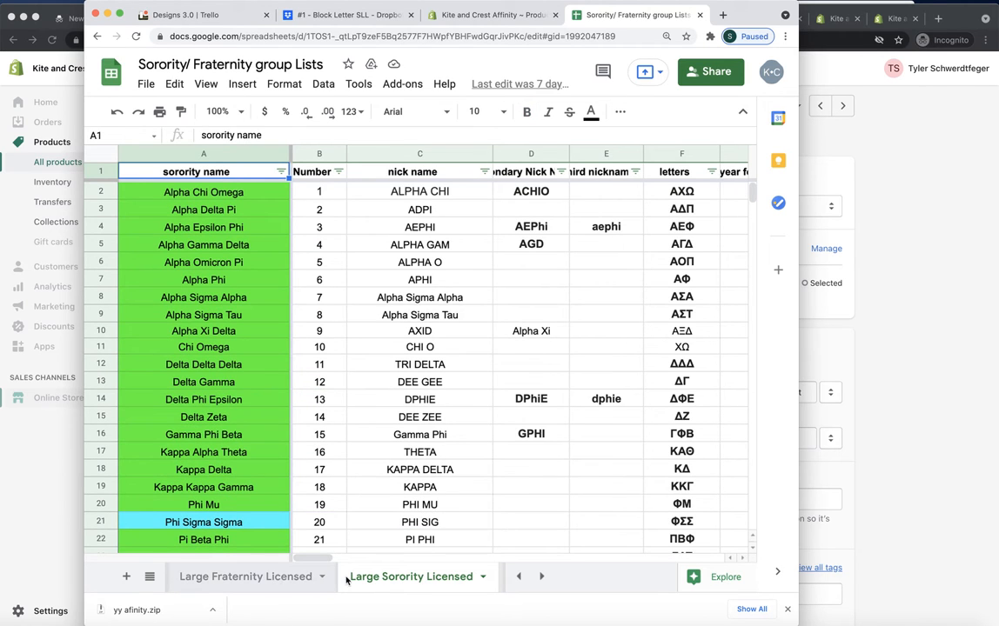
{"action": "left_click", "coordinate": [301, 577]}
{"action": "scroll", "coordinate": [357, 576], "scroll_direction": "right", "scroll_amount": 5}
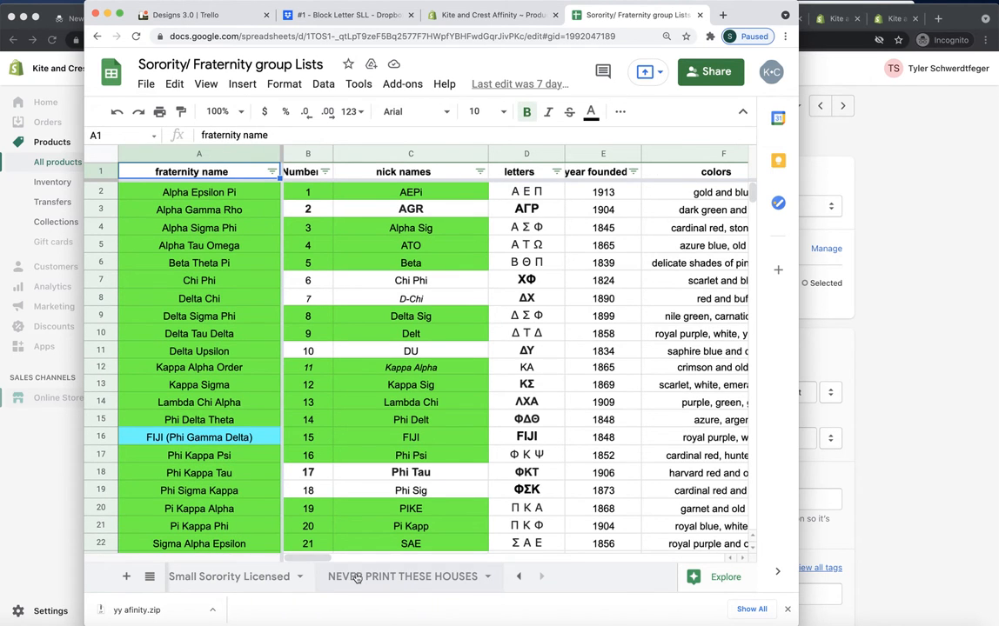
{"action": "left_click", "coordinate": [263, 577]}
{"action": "scroll", "coordinate": [265, 577], "scroll_direction": "left", "scroll_amount": 3}
{"action": "left_click", "coordinate": [262, 577]}
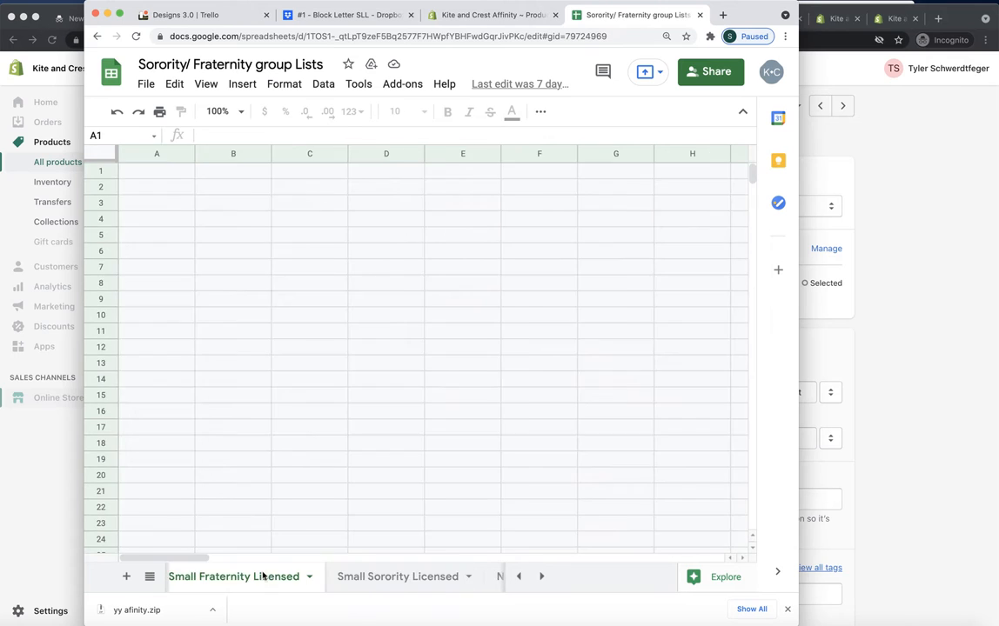
{"action": "scroll", "coordinate": [262, 576], "scroll_direction": "left", "scroll_amount": 3}
{"action": "left_click", "coordinate": [267, 577]}
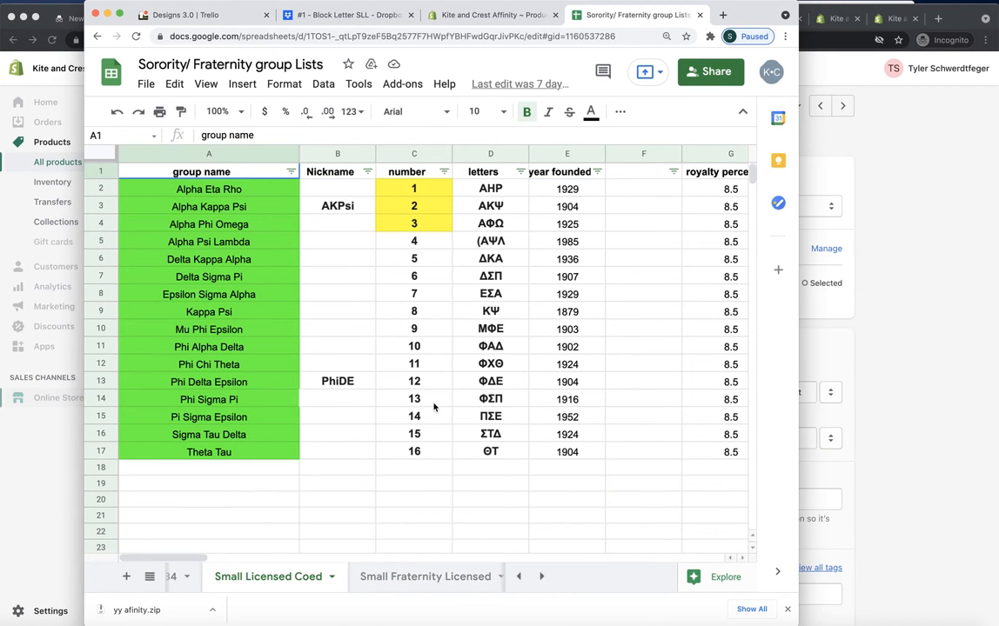
Step: Move the Shopify window lower on the desktop and return to the group lists spreadsheet
{"action": "left_click", "coordinate": [869, 355]}
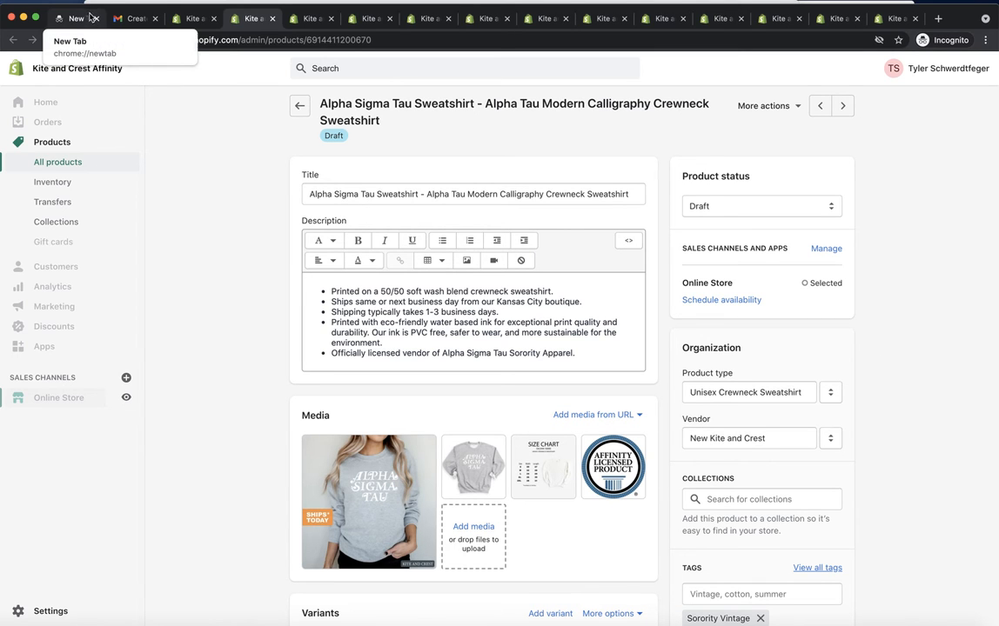
{"action": "left_click_drag", "start_coordinate": [84, 10], "coordinate": [152, 66]}
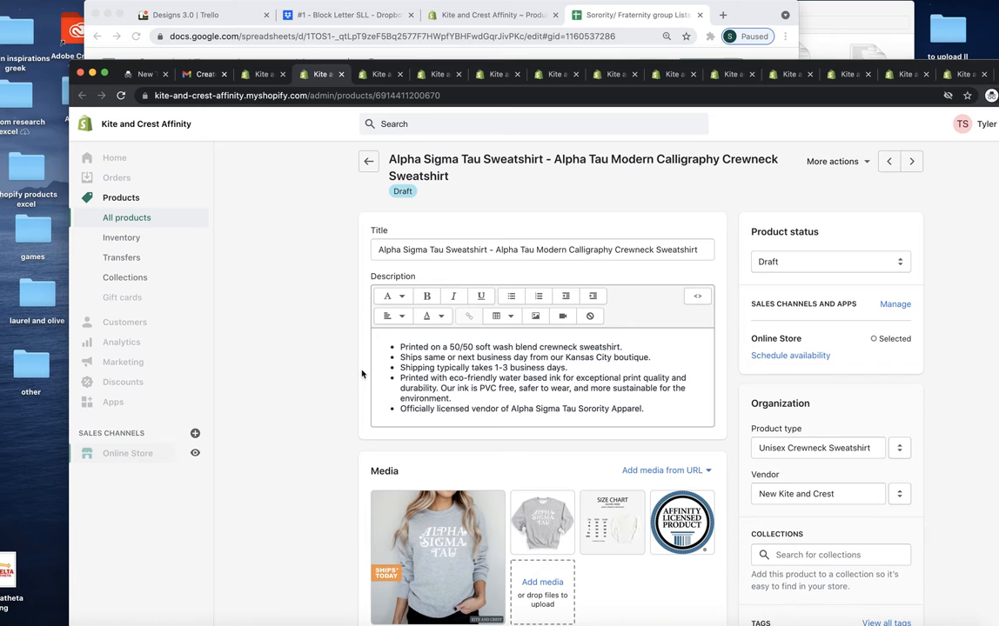
{"action": "left_click", "coordinate": [262, 2]}
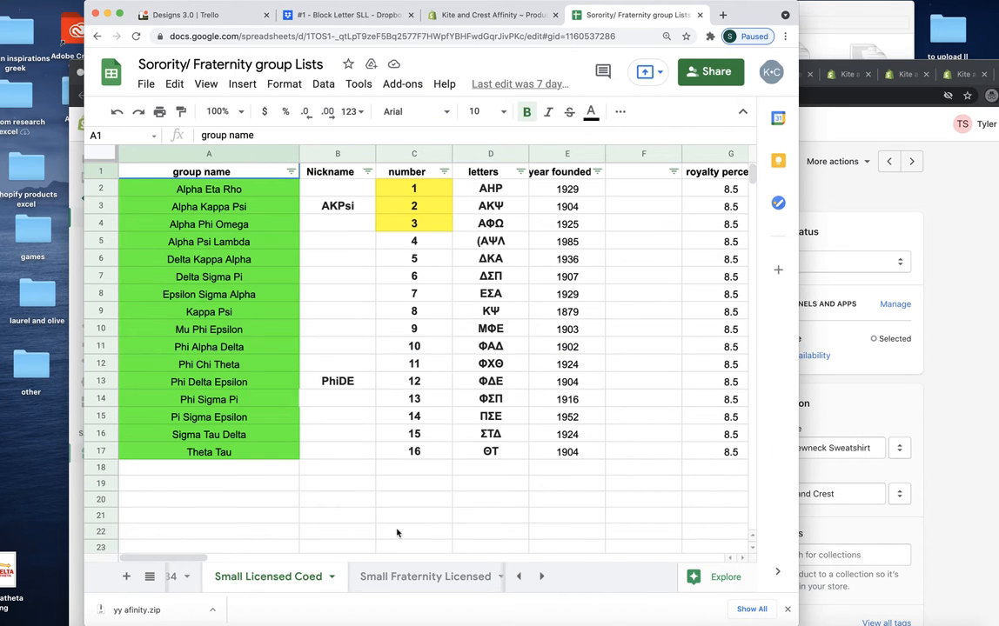
Step: Search the Small Sorority Licensed sheet for "alpha s"
{"action": "scroll", "coordinate": [345, 584], "scroll_direction": "left", "scroll_amount": 3}
{"action": "scroll", "coordinate": [356, 586], "scroll_direction": "right", "scroll_amount": 5}
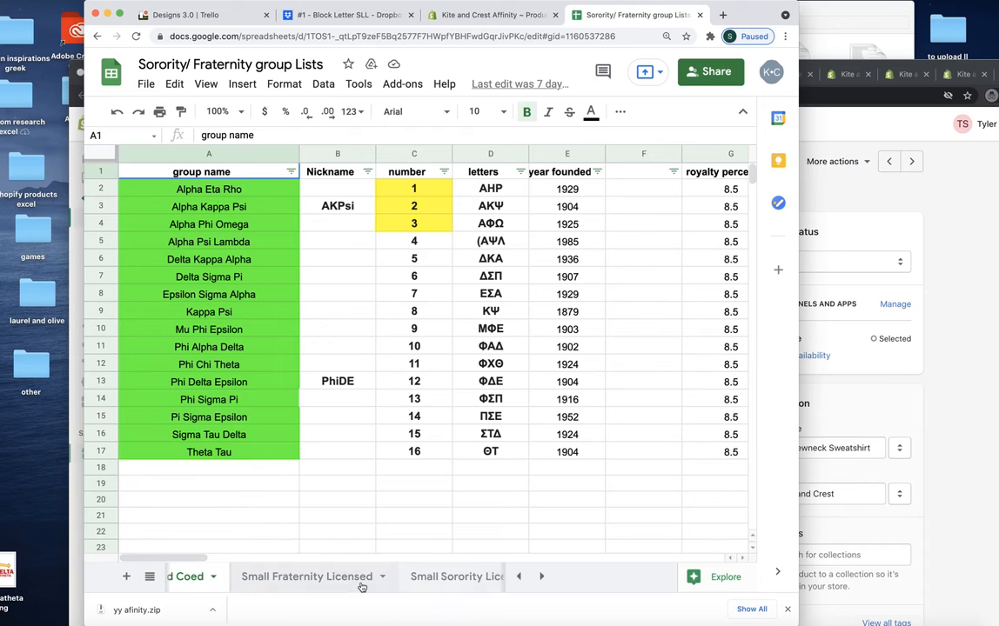
{"action": "left_click", "coordinate": [447, 578]}
{"action": "left_click", "coordinate": [439, 585]}
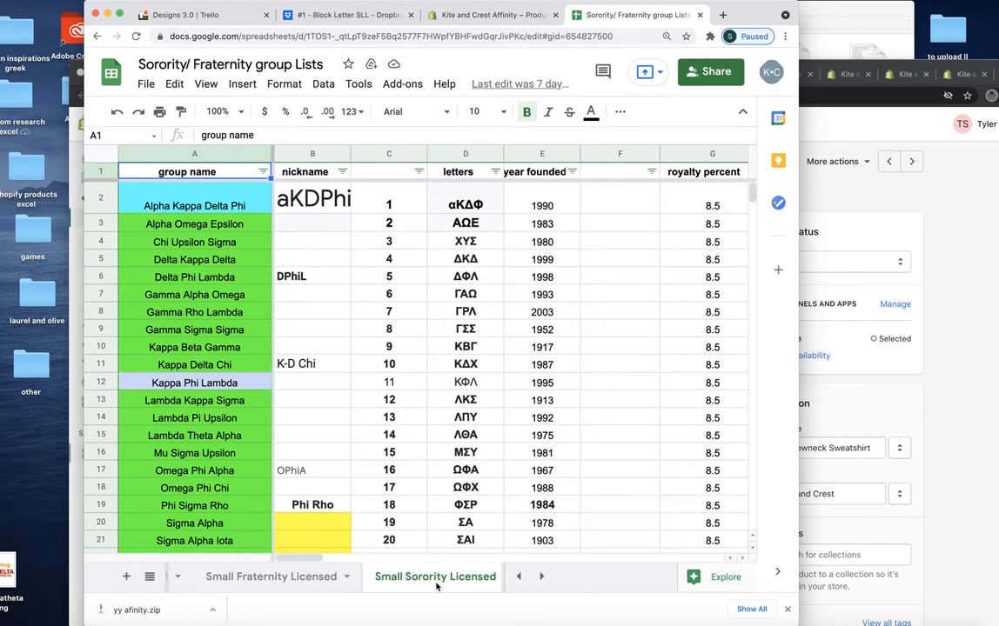
{"action": "key", "text": "super+f"}
{"action": "type", "text": "alp"}
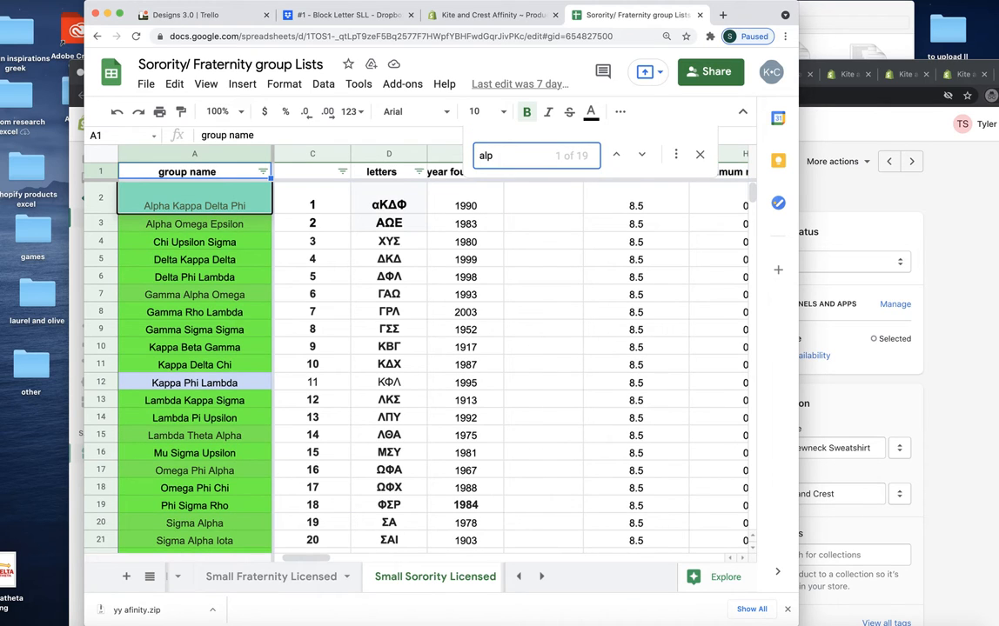
{"action": "type", "text": "ha s"}
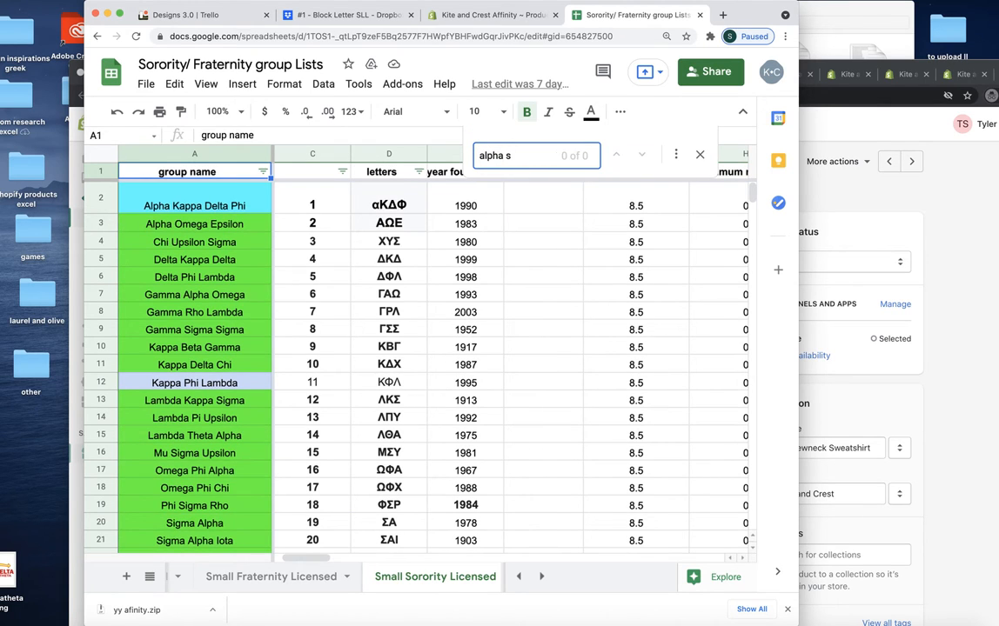
Step: Search the Large Sorority Licensed sheet for "alpha sigma ta" to locate the Alpha Sigma Tau row
{"action": "scroll", "coordinate": [252, 571], "scroll_direction": "right", "scroll_amount": 5}
{"action": "scroll", "coordinate": [255, 570], "scroll_direction": "left", "scroll_amount": 5}
{"action": "scroll", "coordinate": [327, 581], "scroll_direction": "right", "scroll_amount": 2}
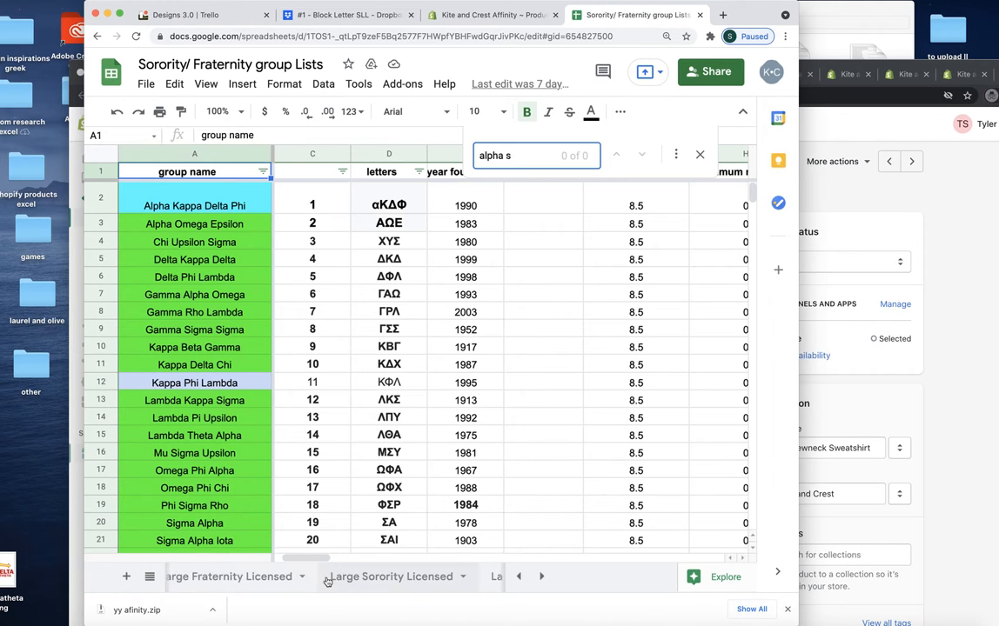
{"action": "left_click", "coordinate": [343, 581]}
{"action": "key", "text": "ctrl+f"}
{"action": "type", "text": "alpha sigma ta"}
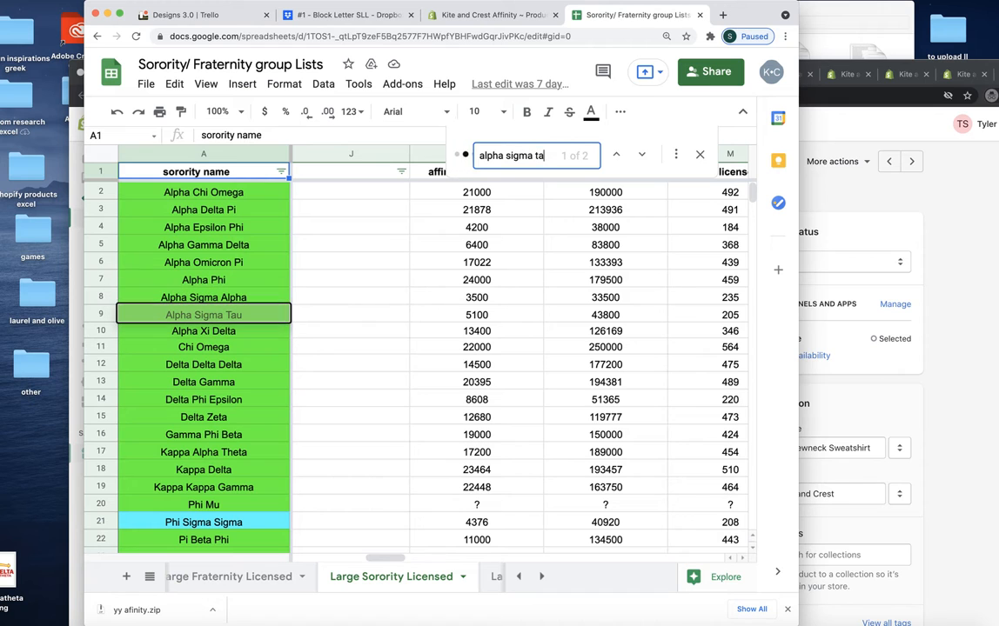
Step: Return to the Alpha Sigma Tau product in Shopify and examine the design and group numbers at the start of the first variant's SKU
{"action": "left_click", "coordinate": [889, 494]}
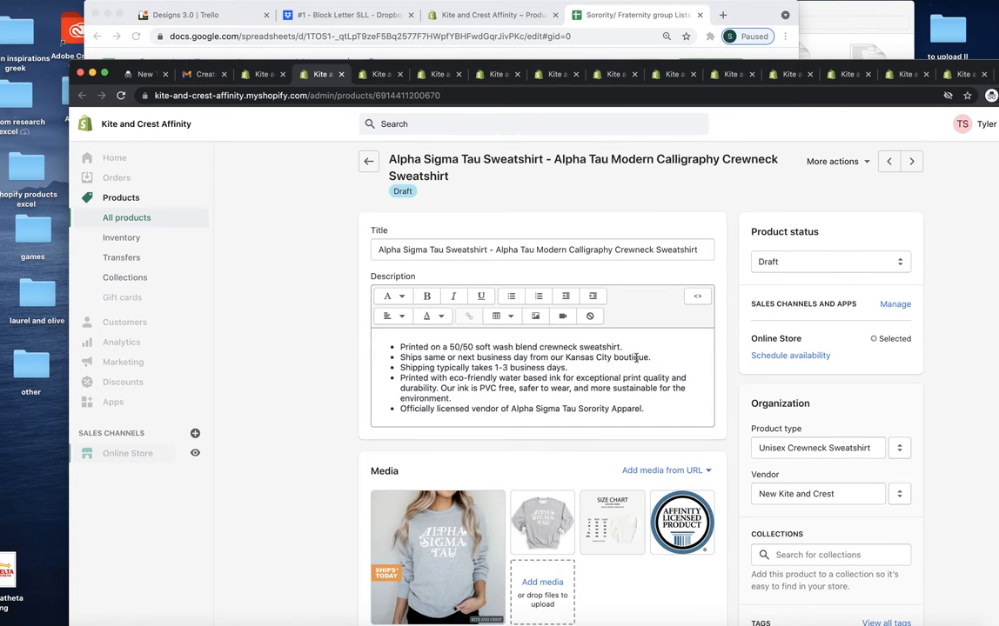
{"action": "scroll", "coordinate": [617, 388], "scroll_direction": "down", "scroll_amount": 10}
{"action": "scroll", "coordinate": [601, 477], "scroll_direction": "right", "scroll_amount": 3}
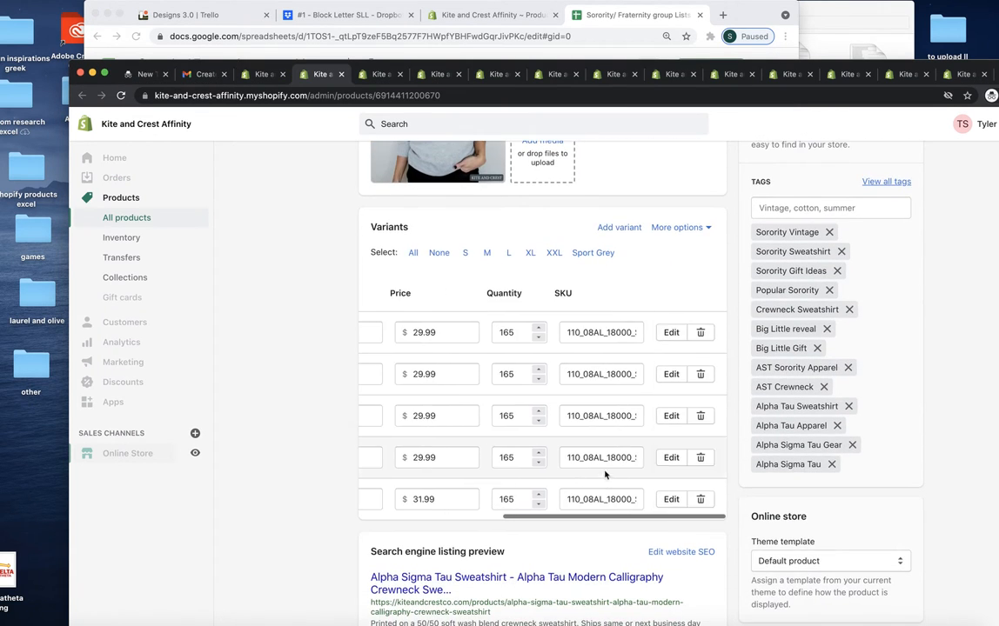
{"action": "left_click", "coordinate": [596, 331]}
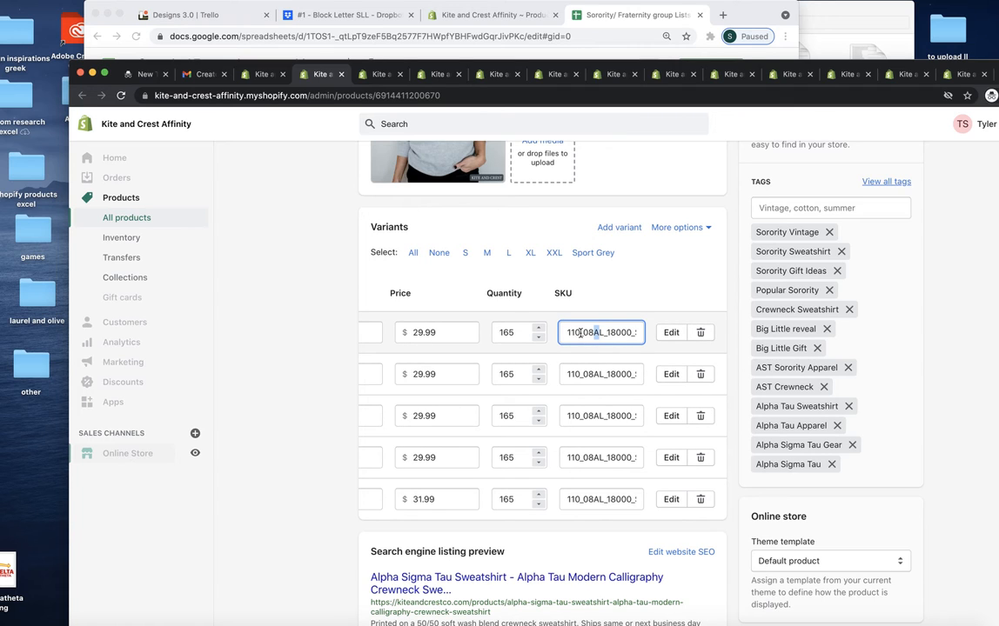
{"action": "left_click_drag", "start_coordinate": [580, 332], "coordinate": [568, 333]}
Step: Read the garment and color parts of the first variant's SKU and compare them with the product's details
{"action": "scroll", "coordinate": [597, 333], "scroll_direction": "right", "scroll_amount": 1}
{"action": "scroll", "coordinate": [597, 333], "scroll_direction": "up", "scroll_amount": 5}
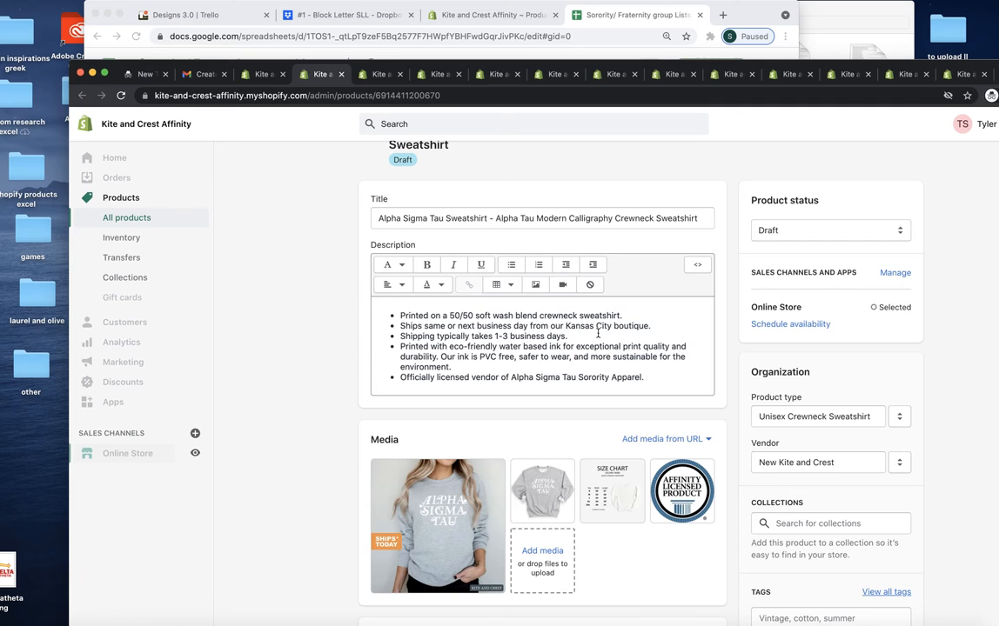
{"action": "scroll", "coordinate": [605, 374], "scroll_direction": "down", "scroll_amount": 5}
{"action": "scroll", "coordinate": [604, 374], "scroll_direction": "up", "scroll_amount": 1}
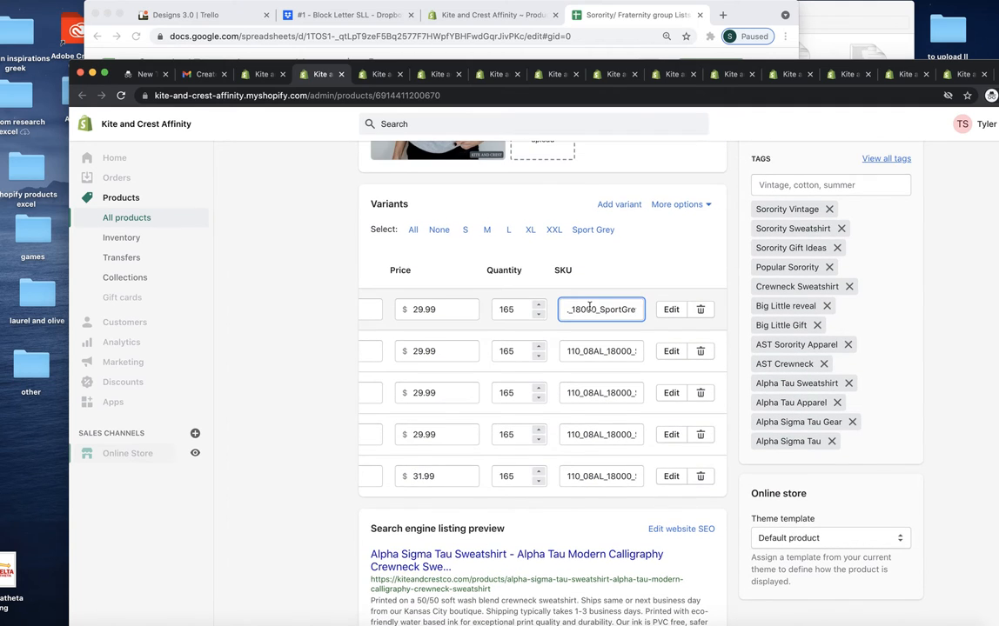
{"action": "scroll", "coordinate": [589, 307], "scroll_direction": "left", "scroll_amount": 1}
{"action": "left_click", "coordinate": [613, 317]}
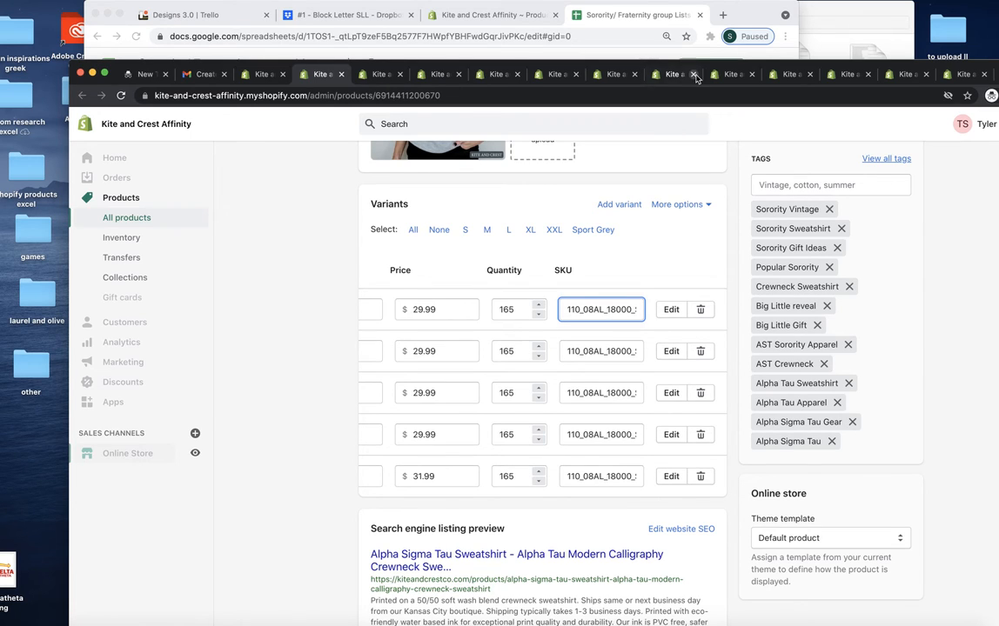
Step: Switch to Dropbox and open the "#110 White Design 1 SLL" folder inside the sorority folder "Large Licensed (26)"
{"action": "scroll", "coordinate": [625, 384], "scroll_direction": "up", "scroll_amount": 5}
{"action": "scroll", "coordinate": [622, 384], "scroll_direction": "up", "scroll_amount": 2}
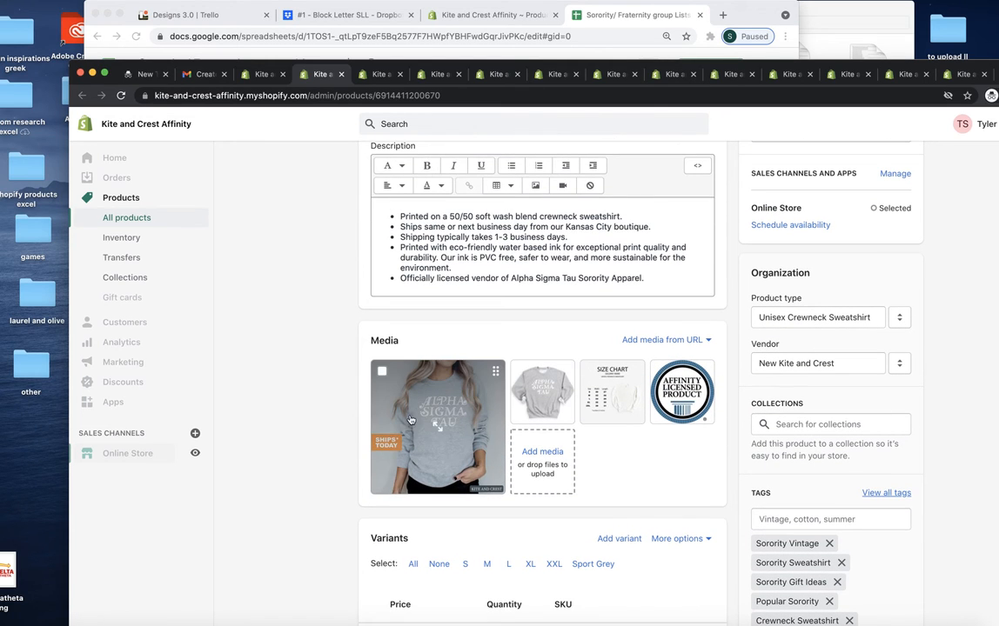
{"action": "left_click", "coordinate": [303, 13]}
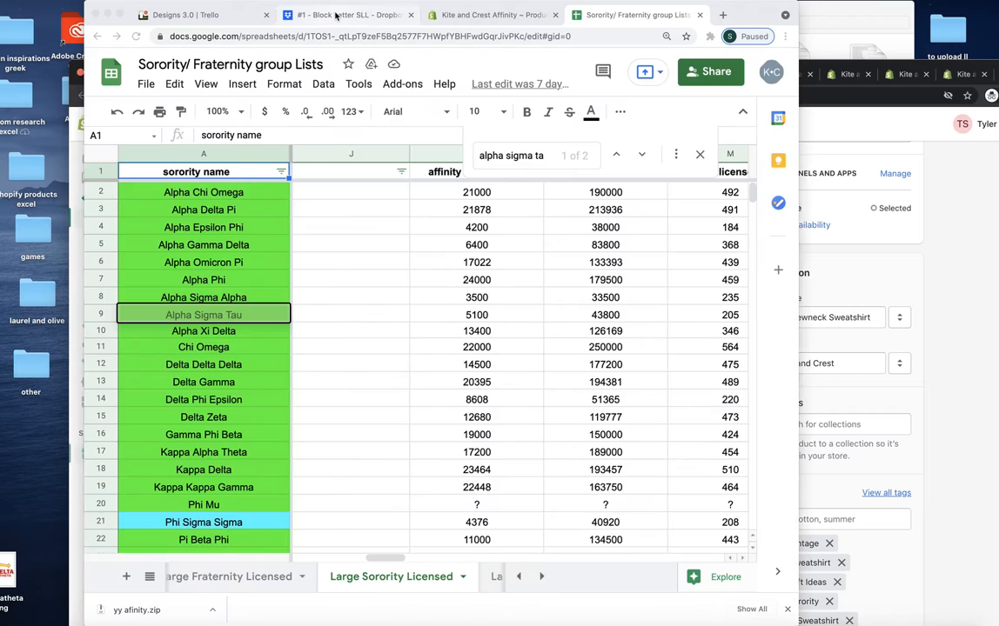
{"action": "left_click", "coordinate": [335, 15]}
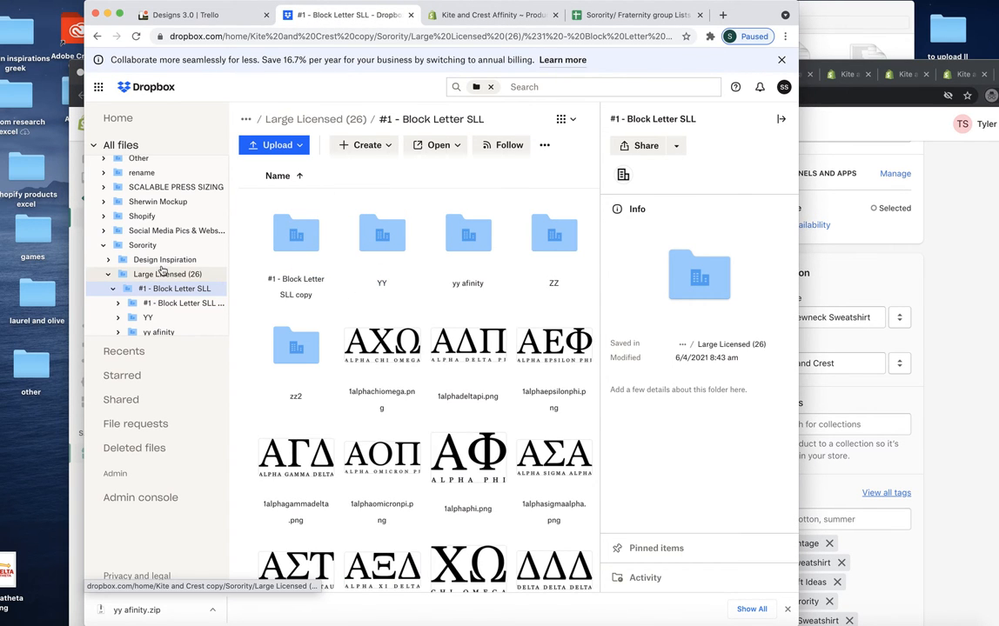
{"action": "left_click", "coordinate": [155, 273]}
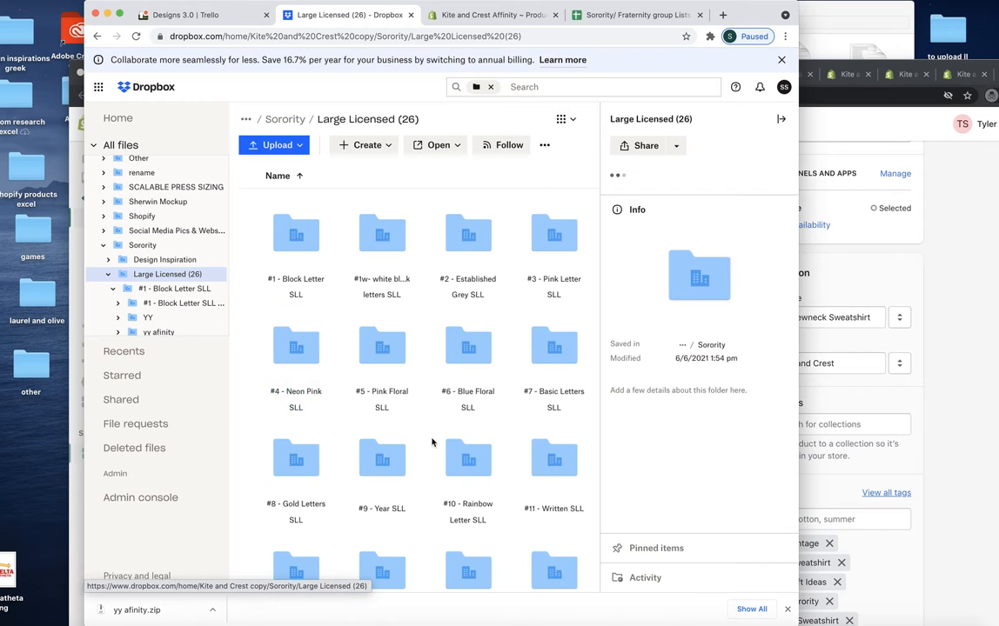
{"action": "scroll", "coordinate": [435, 375], "scroll_direction": "down", "scroll_amount": 10}
{"action": "scroll", "coordinate": [431, 442], "scroll_direction": "down", "scroll_amount": 20}
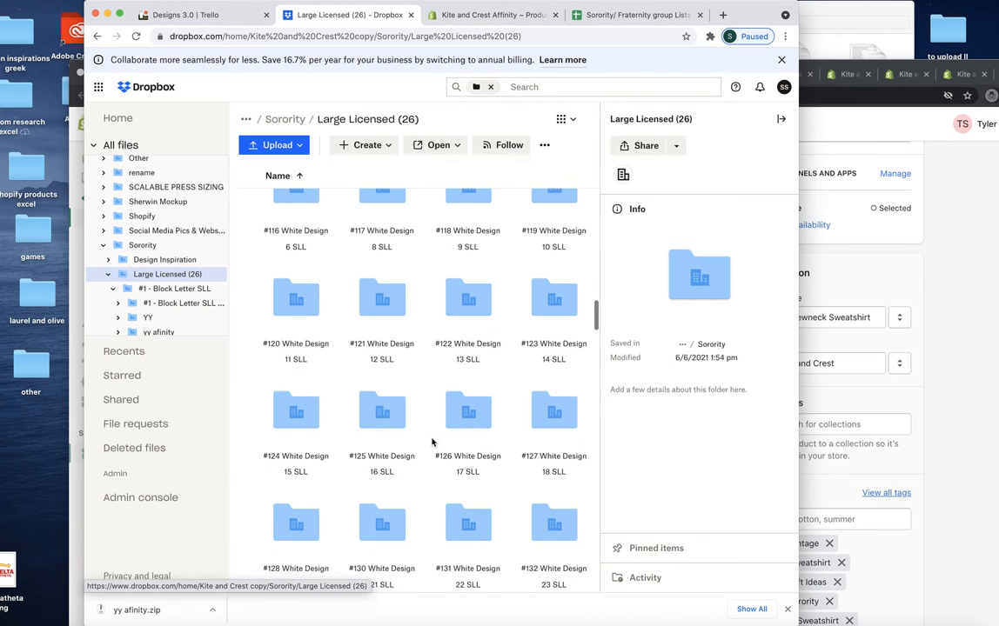
{"action": "scroll", "coordinate": [366, 341], "scroll_direction": "up", "scroll_amount": 5}
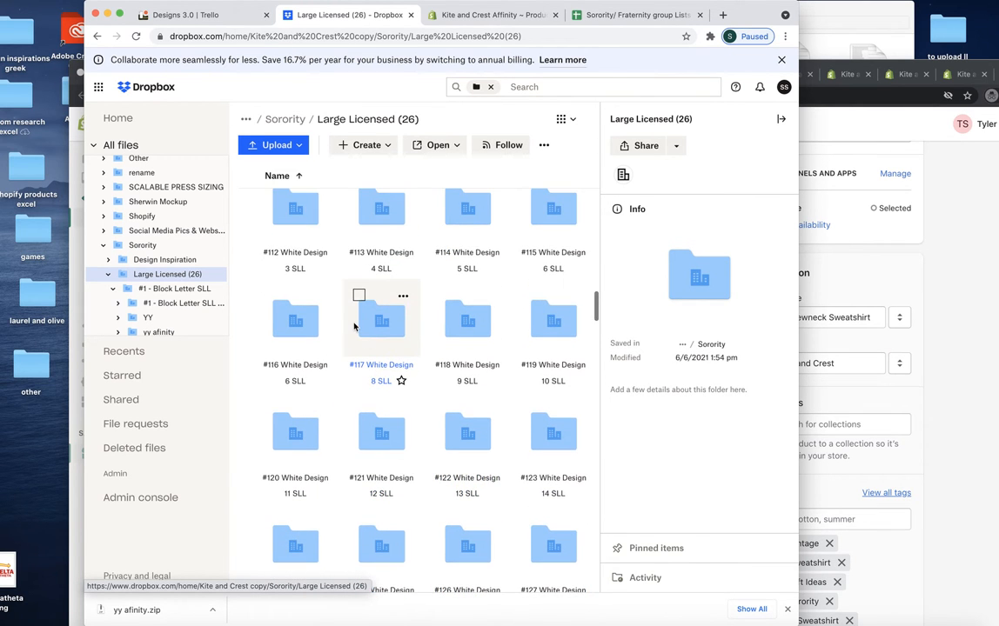
{"action": "scroll", "coordinate": [318, 266], "scroll_direction": "up", "scroll_amount": 2}
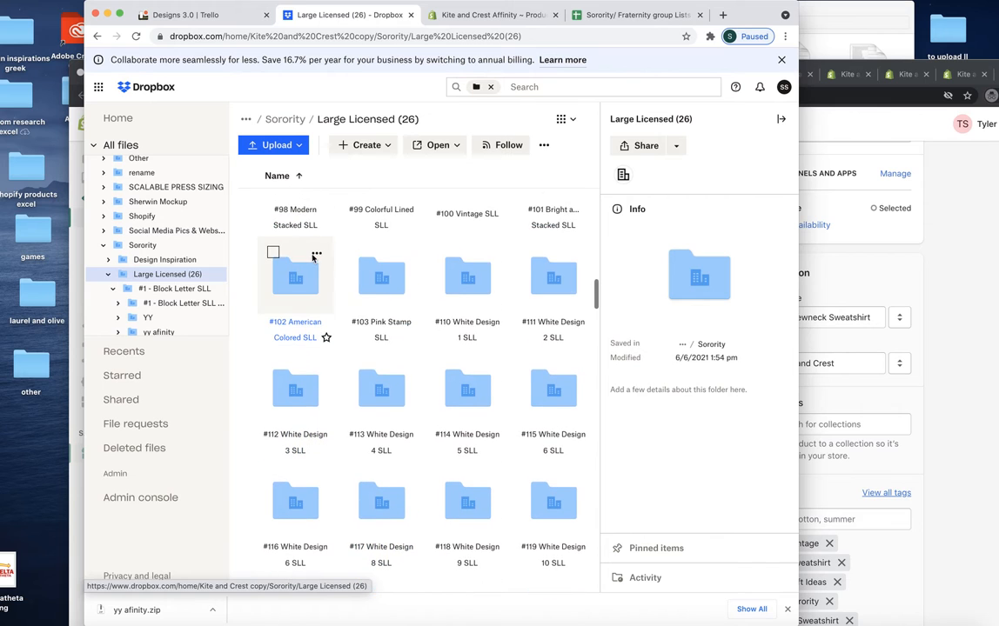
{"action": "left_click", "coordinate": [469, 277]}
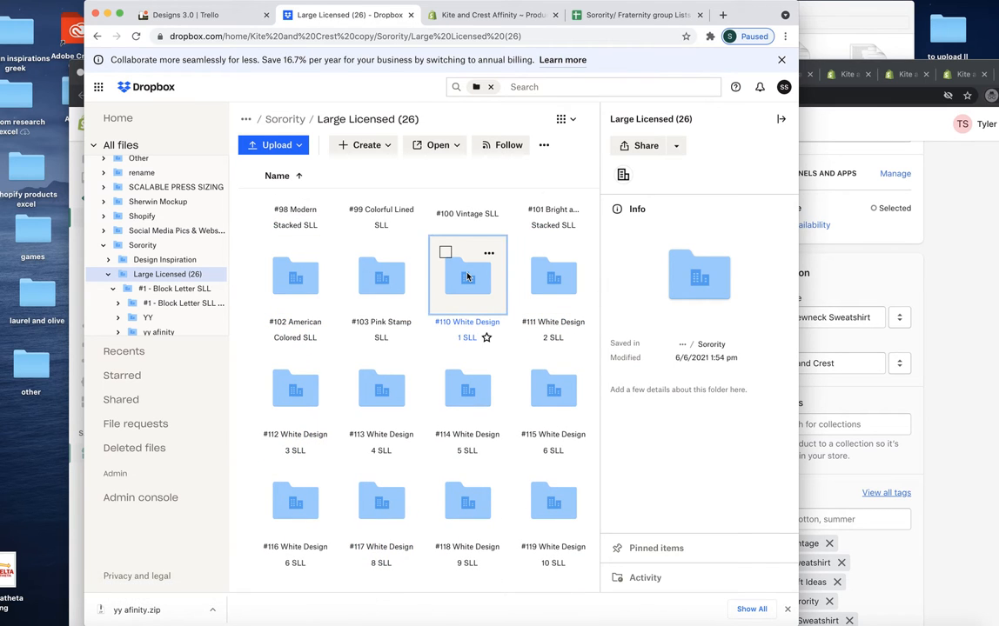
Step: Download the yyafinity folder from "#110 White Design 1 SLL"
{"action": "scroll", "coordinate": [465, 332], "scroll_direction": "down", "scroll_amount": 2}
{"action": "scroll", "coordinate": [460, 330], "scroll_direction": "up", "scroll_amount": 3}
{"action": "scroll", "coordinate": [460, 330], "scroll_direction": "up", "scroll_amount": 4}
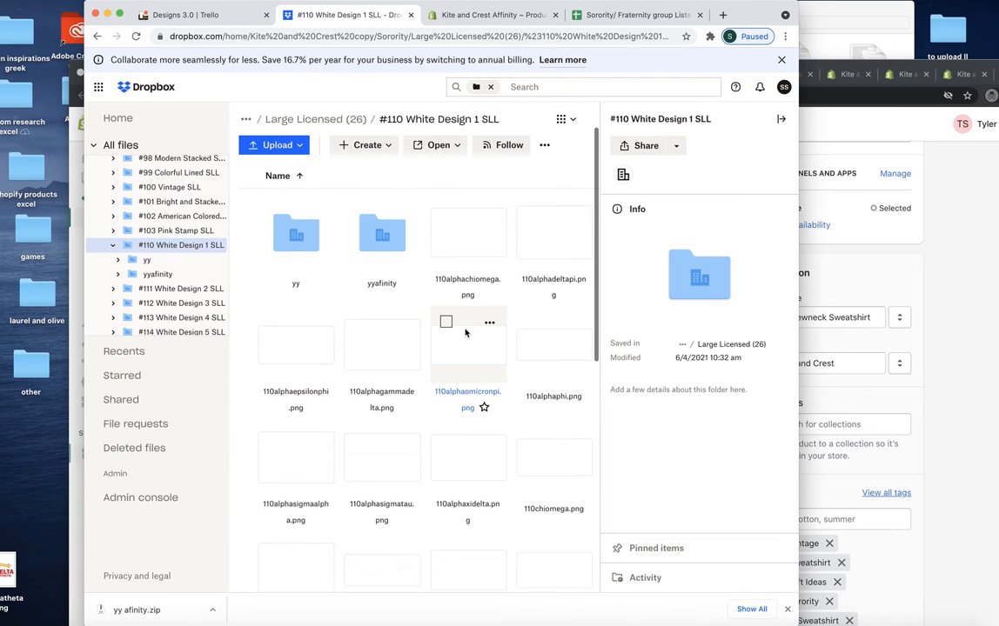
{"action": "left_click", "coordinate": [359, 211]}
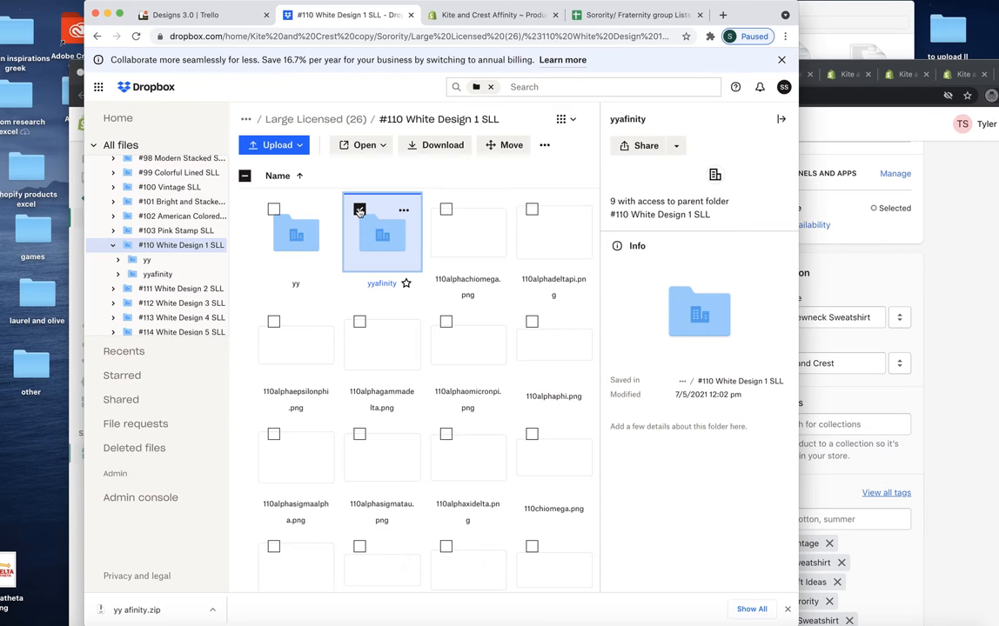
{"action": "left_click", "coordinate": [448, 145]}
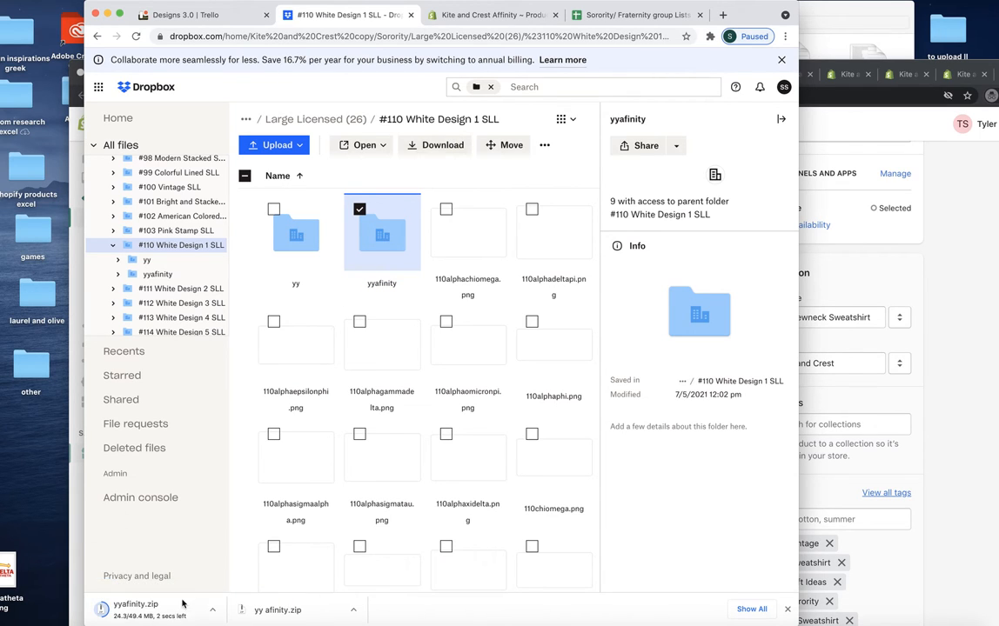
Step: Place the downloaded yyafinity.zip on the desktop, extract it and open its inner yyafinity folder
{"action": "left_click_drag", "start_coordinate": [160, 618], "coordinate": [44, 439]}
{"action": "double_click", "coordinate": [42, 439]}
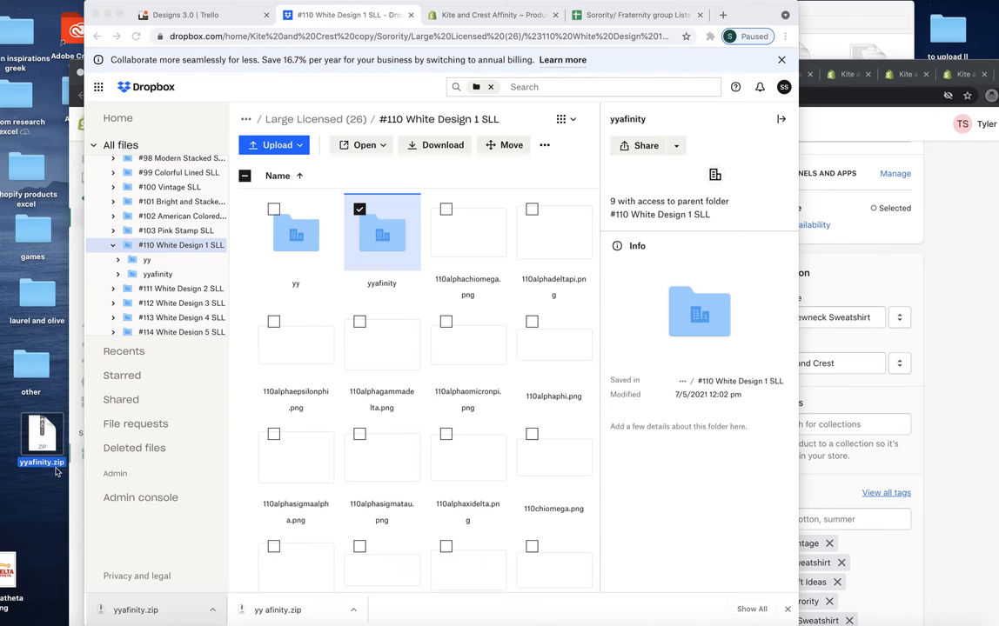
{"action": "left_click_drag", "start_coordinate": [55, 456], "coordinate": [37, 488]}
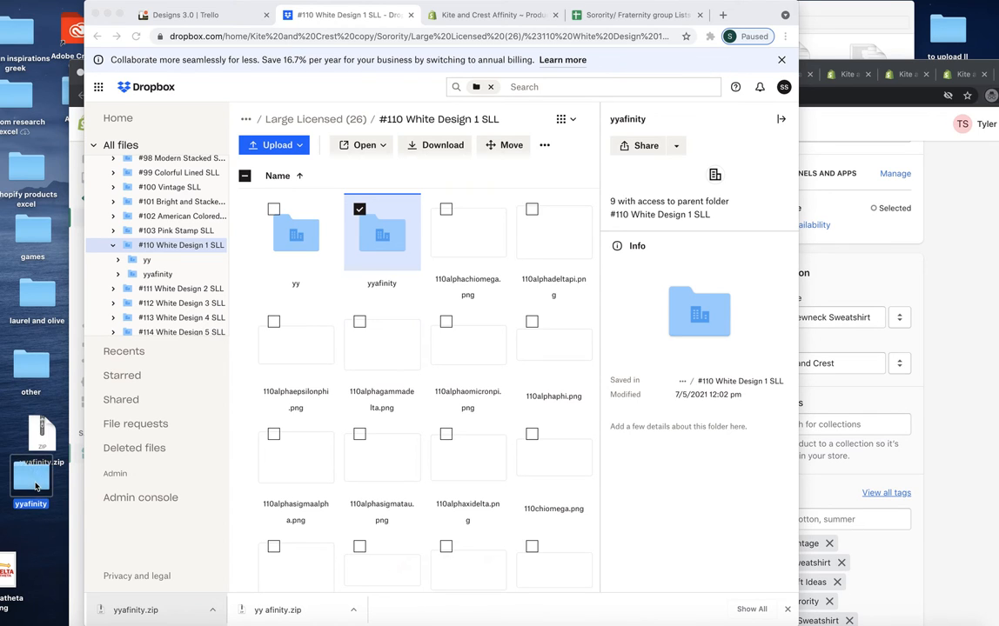
{"action": "left_click", "coordinate": [49, 402]}
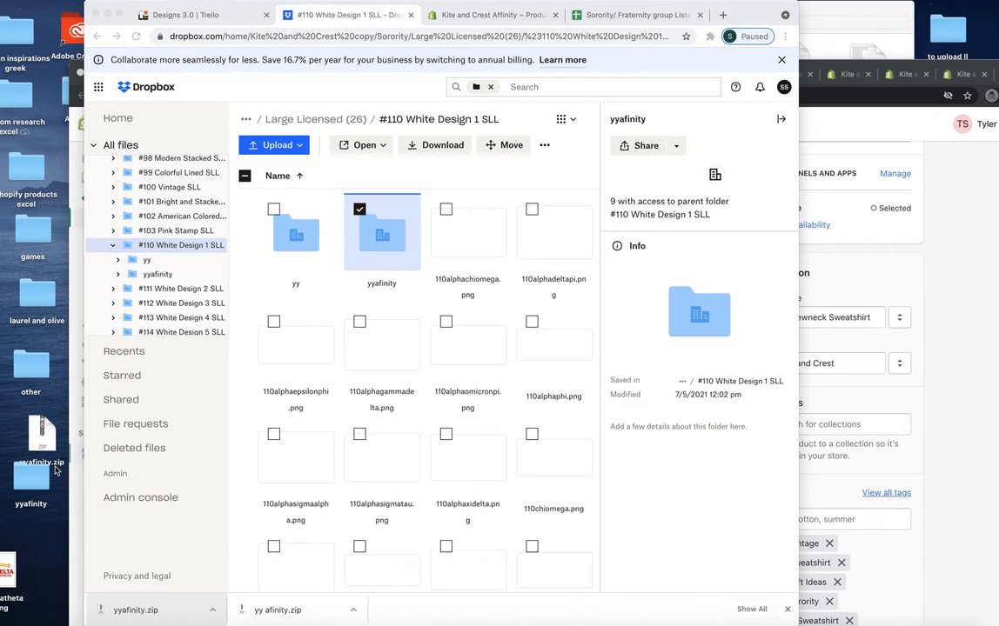
{"action": "double_click", "coordinate": [35, 484]}
{"action": "double_click", "coordinate": [635, 67]}
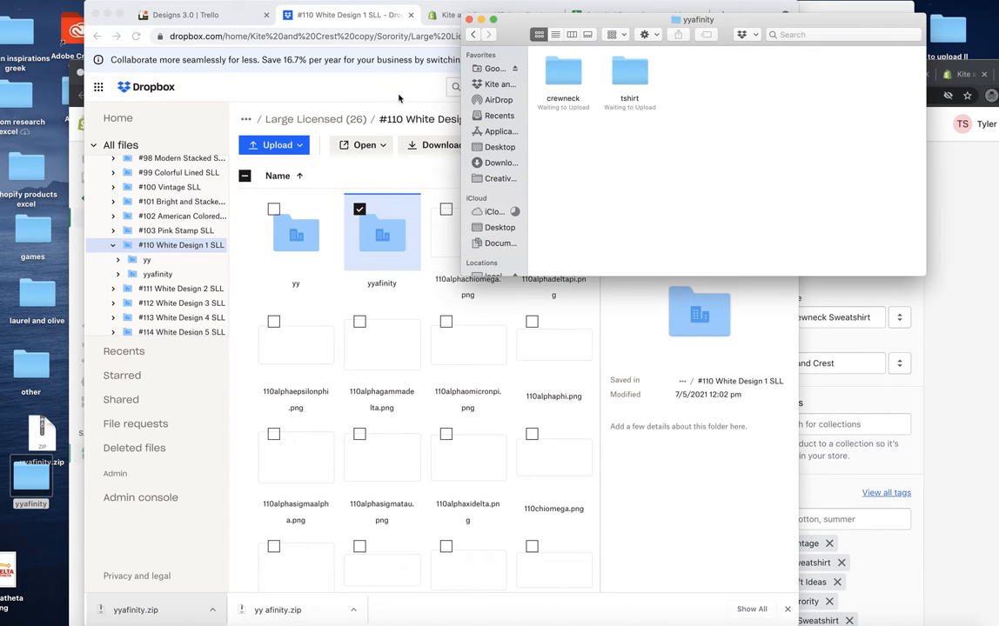
Step: Open the crewneck folder beside the Shopify window and upload the 110alphasigmatau mockup to the Alpha Sigma Tau product's media
{"action": "left_click_drag", "start_coordinate": [546, 19], "coordinate": [692, 6]}
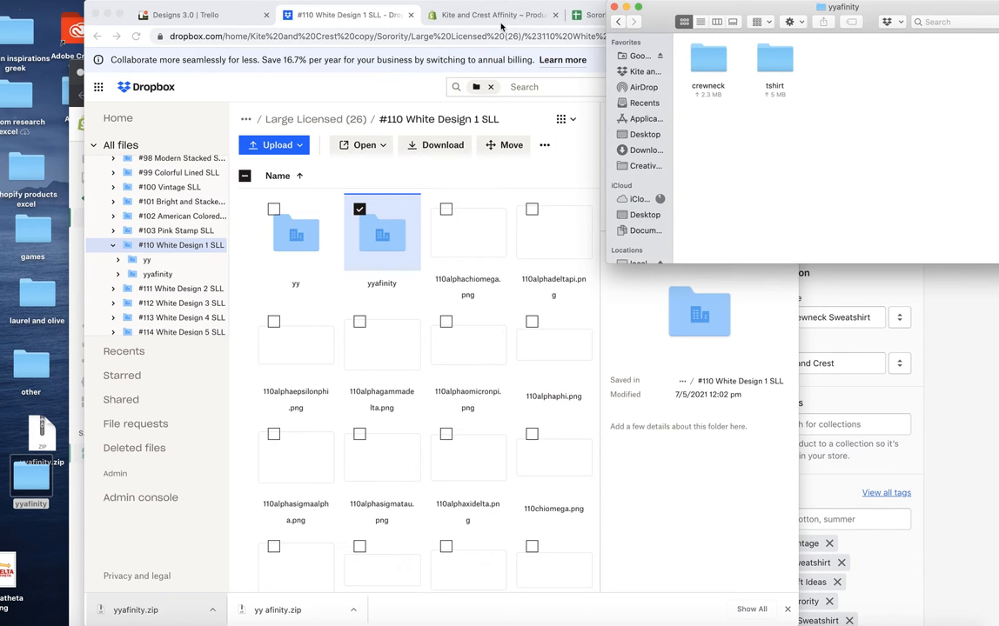
{"action": "left_click", "coordinate": [916, 364]}
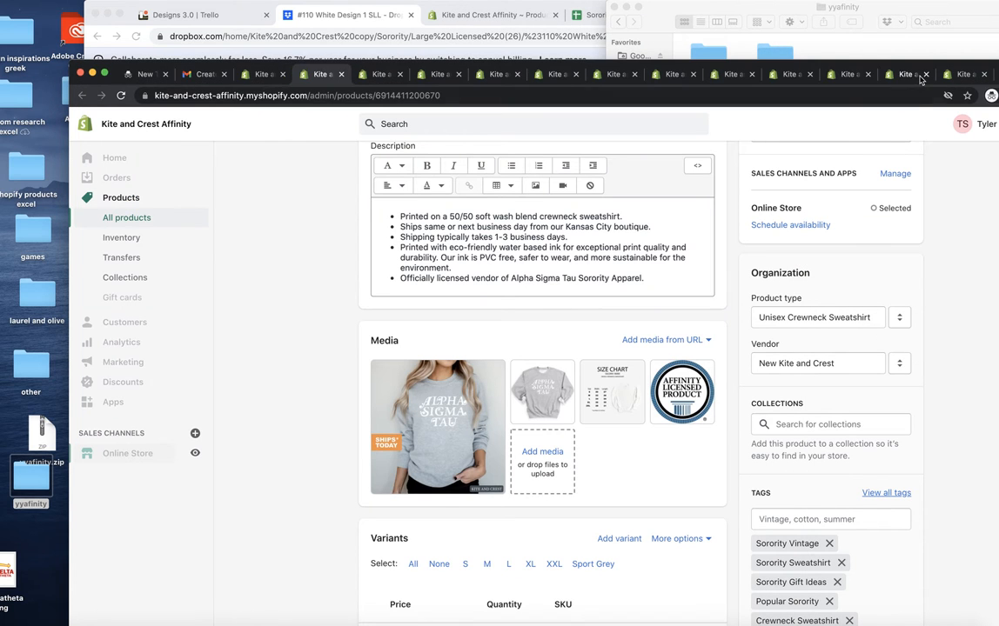
{"action": "left_click_drag", "start_coordinate": [935, 69], "coordinate": [786, 11]}
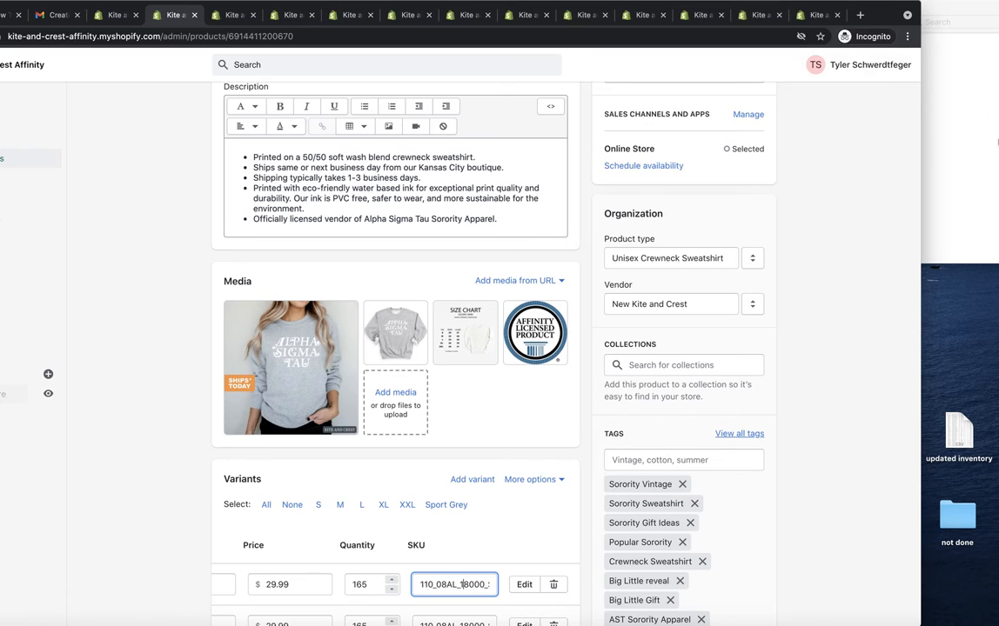
{"action": "left_click", "coordinate": [961, 137]}
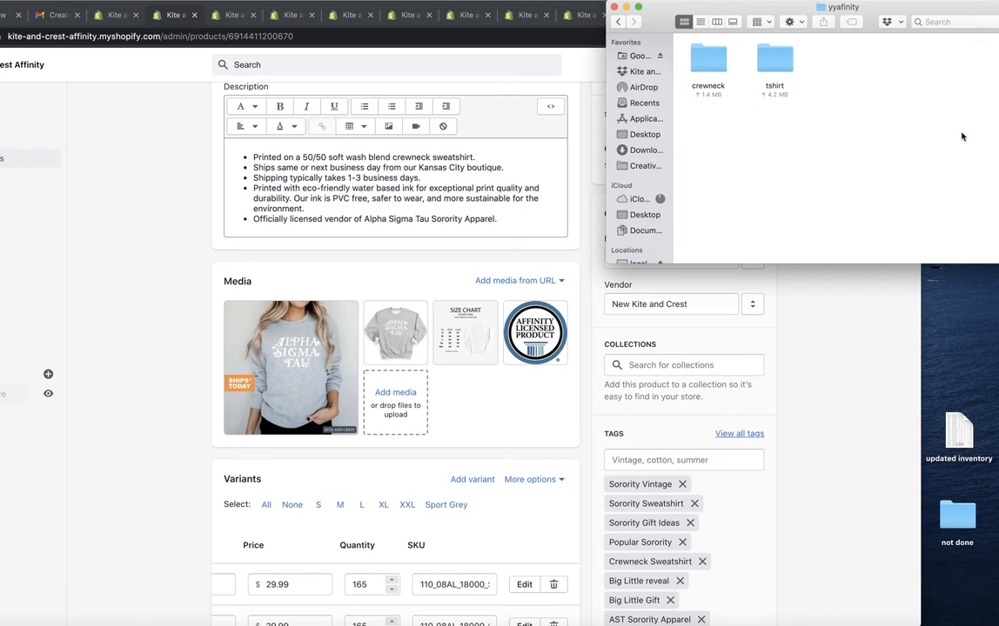
{"action": "double_click", "coordinate": [713, 64]}
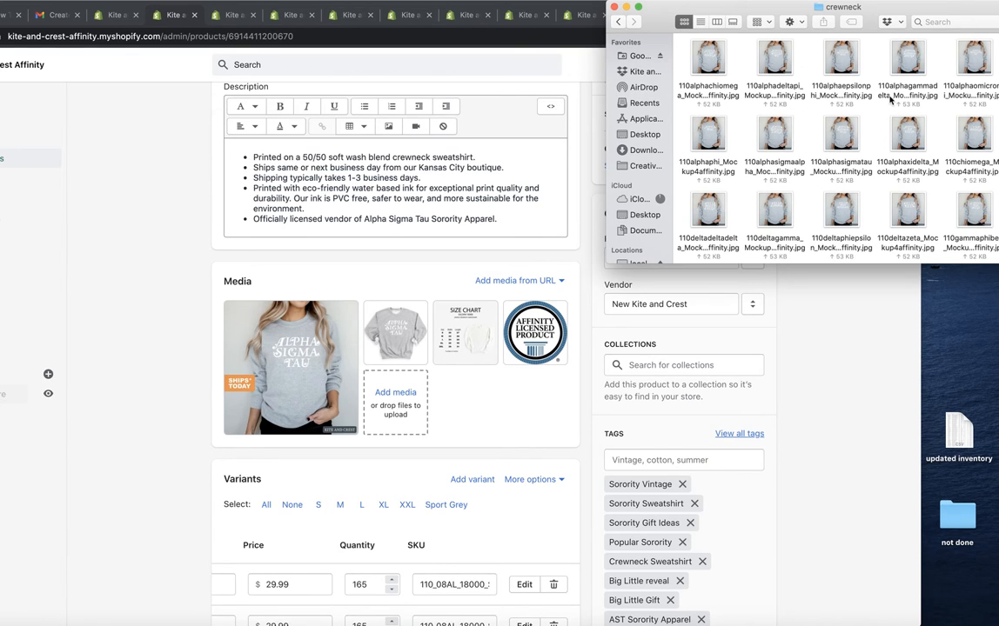
{"action": "left_click_drag", "start_coordinate": [789, 147], "coordinate": [484, 385]}
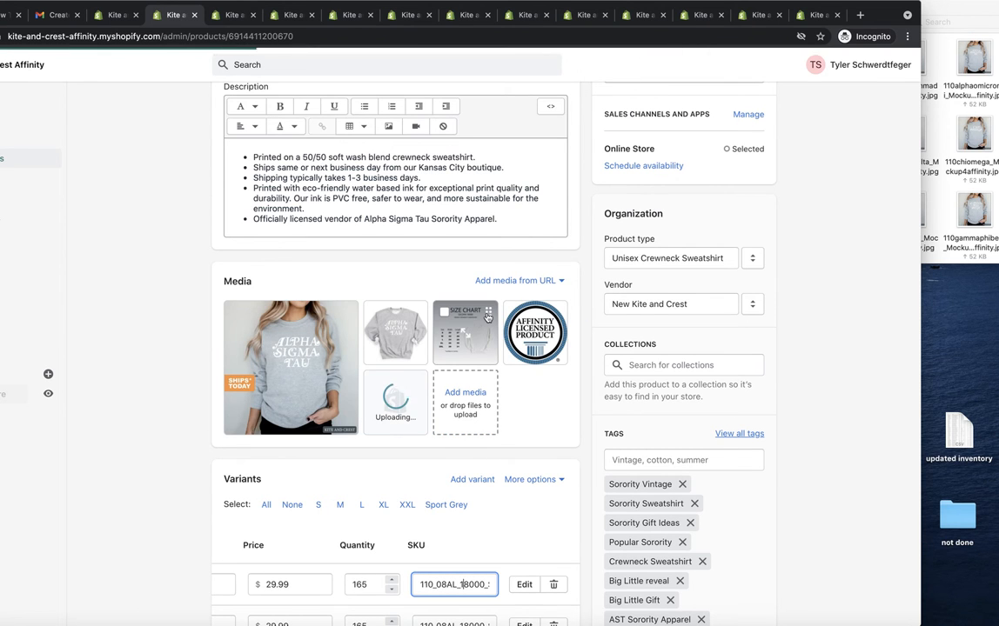
Step: Upload the 110alphaxidelta mockup from the crewneck folder to the Alpha Xi Delta product's media
{"action": "key", "text": "ctrl+Tab"}
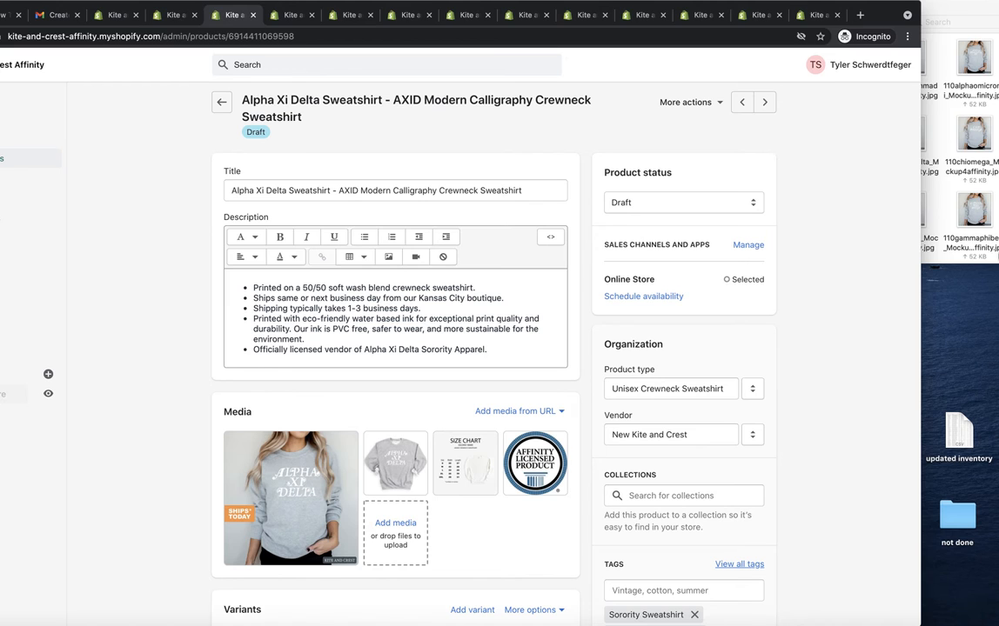
{"action": "left_click", "coordinate": [927, 216]}
{"action": "left_click_drag", "start_coordinate": [911, 132], "coordinate": [471, 484]}
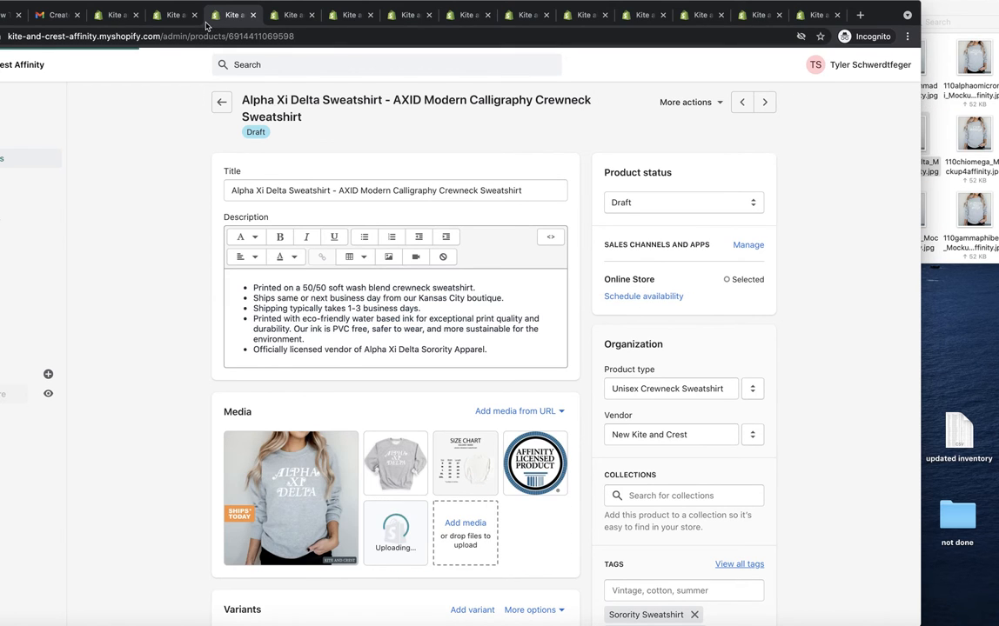
Step: Make the newly uploaded mockup the first media image on the Alpha Sigma Tau and Alpha Xi Delta products
{"action": "left_click", "coordinate": [173, 17]}
{"action": "left_click_drag", "start_coordinate": [409, 383], "coordinate": [274, 343]}
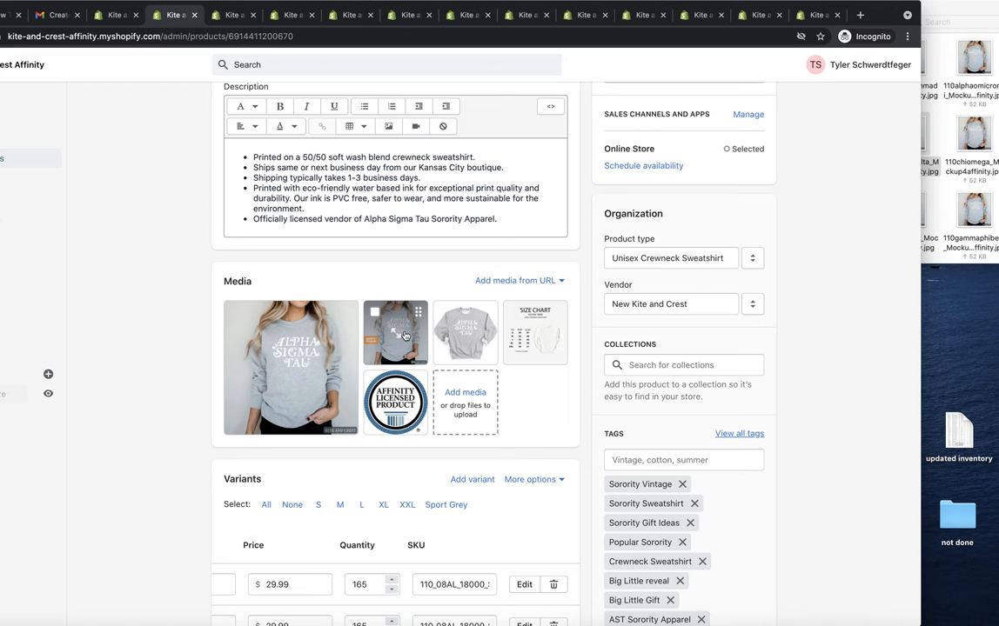
{"action": "scroll", "coordinate": [407, 357], "scroll_direction": "up", "scroll_amount": 4}
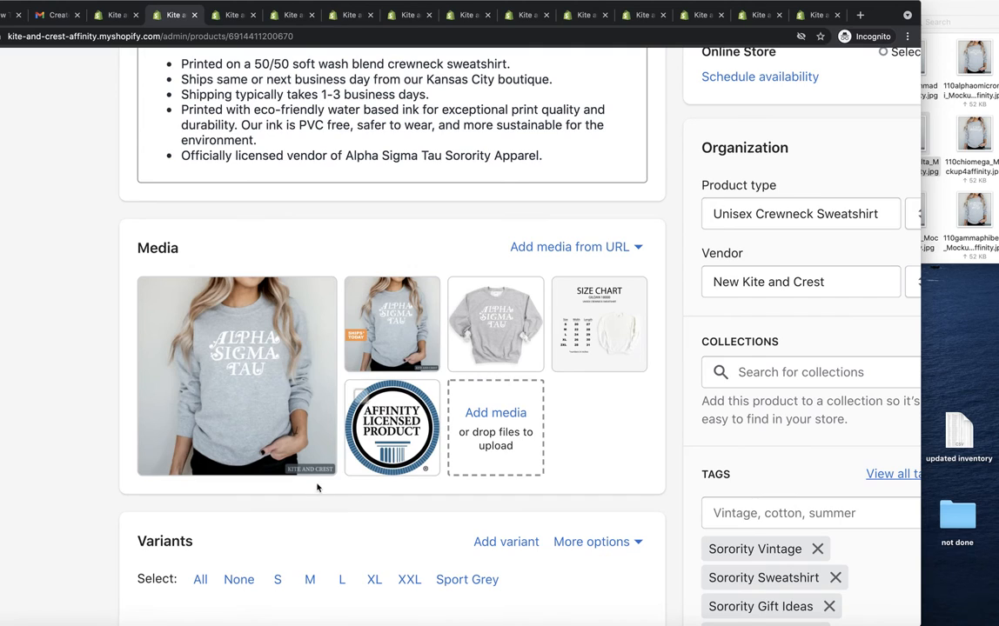
{"action": "scroll", "coordinate": [315, 472], "scroll_direction": "up", "scroll_amount": 5, "text": "ctrl"}
{"action": "scroll", "coordinate": [313, 468], "scroll_direction": "down", "scroll_amount": 4, "text": "ctrl"}
{"action": "scroll", "coordinate": [310, 463], "scroll_direction": "down", "scroll_amount": 2}
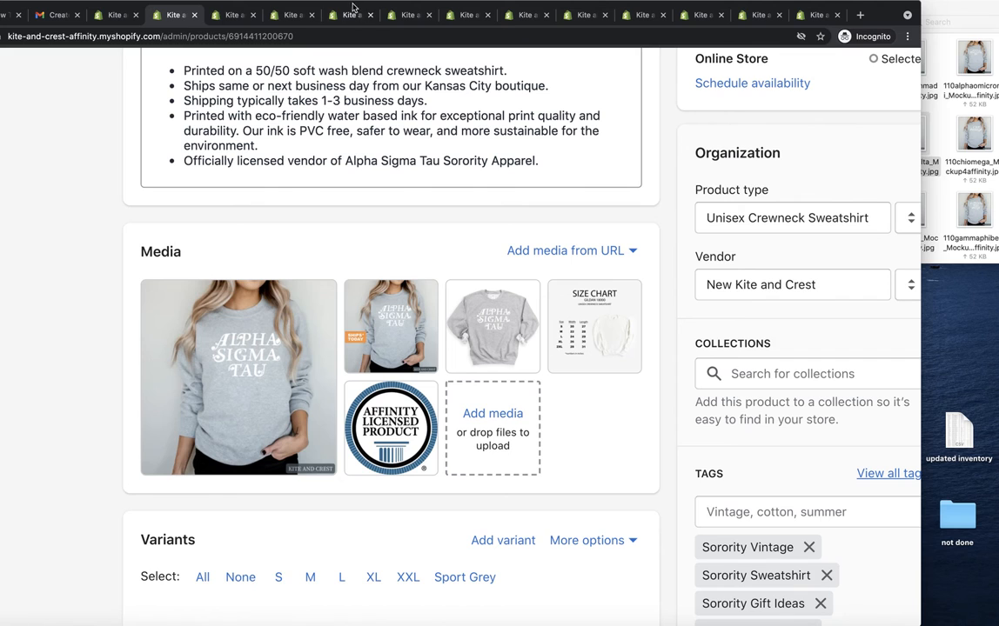
{"action": "left_click", "coordinate": [226, 15]}
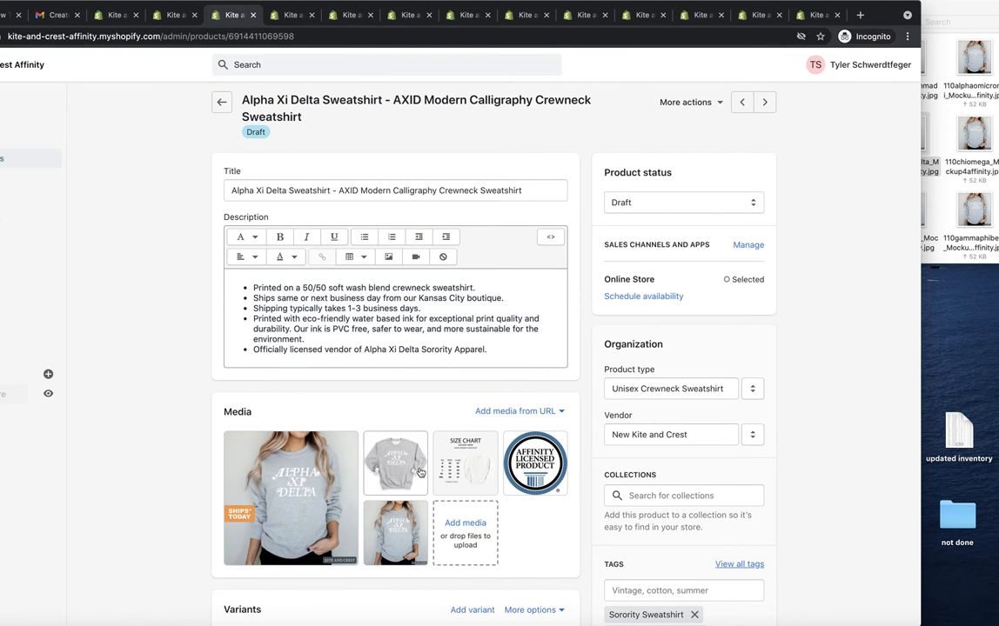
{"action": "left_click_drag", "start_coordinate": [395, 533], "coordinate": [254, 474]}
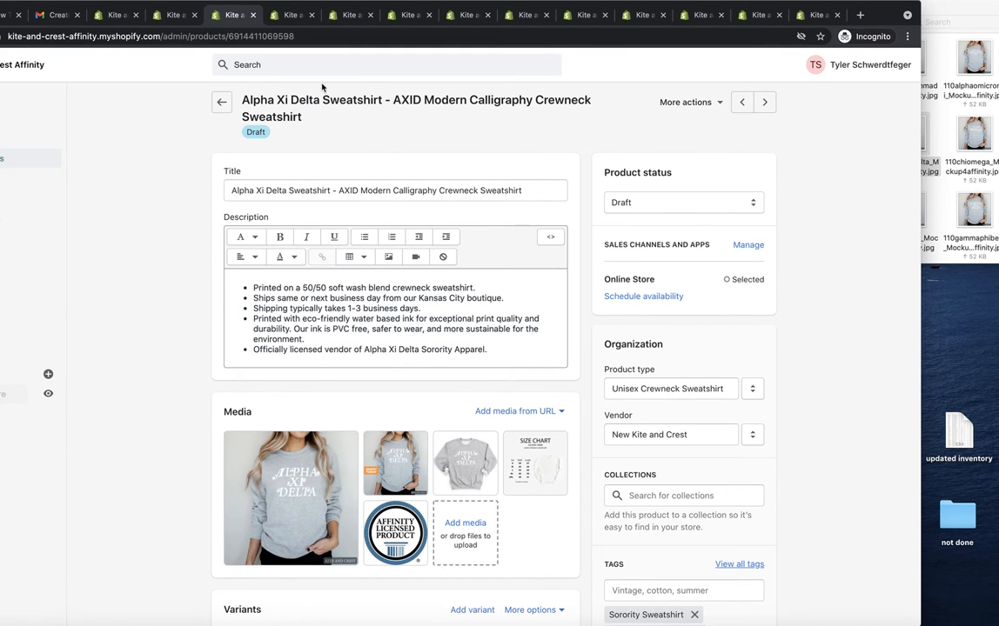
Step: Upload the 110chiomega mockup from the crewneck folder to the Chi Omega product's media
{"action": "left_click", "coordinate": [289, 16]}
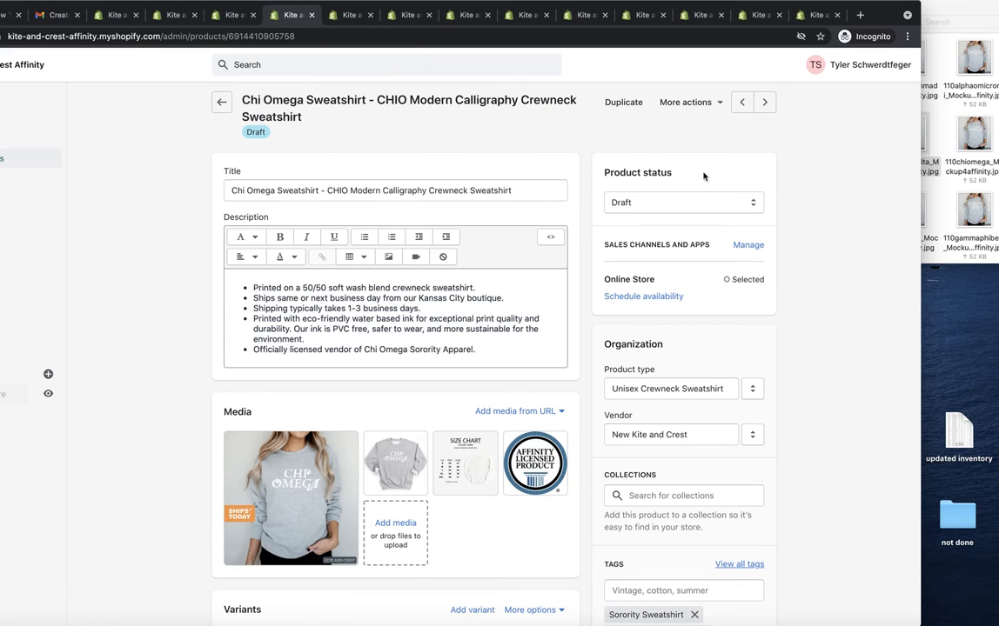
{"action": "left_click", "coordinate": [979, 138]}
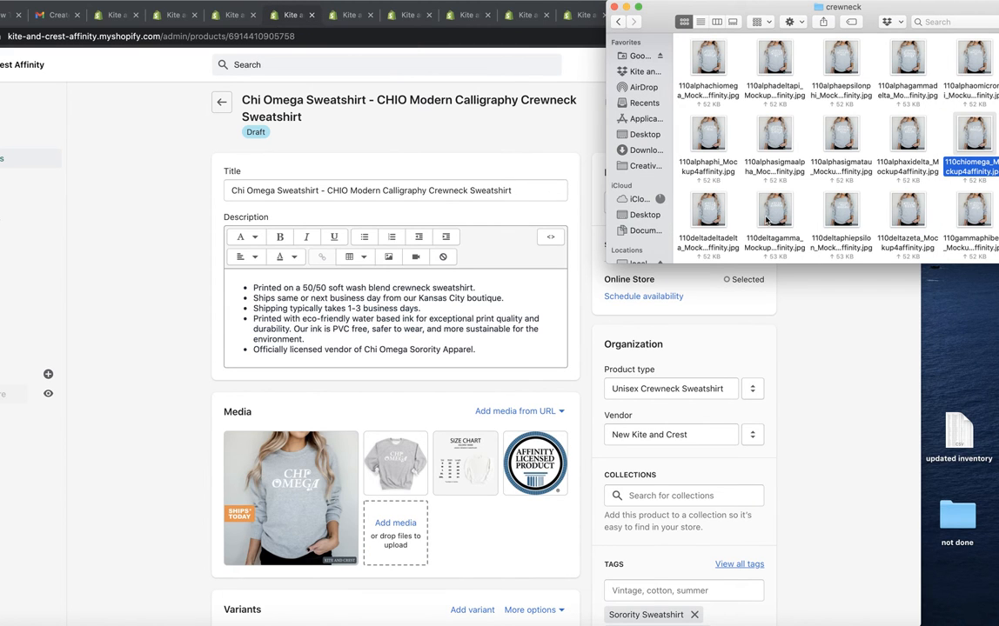
{"action": "left_click_drag", "start_coordinate": [979, 145], "coordinate": [396, 522]}
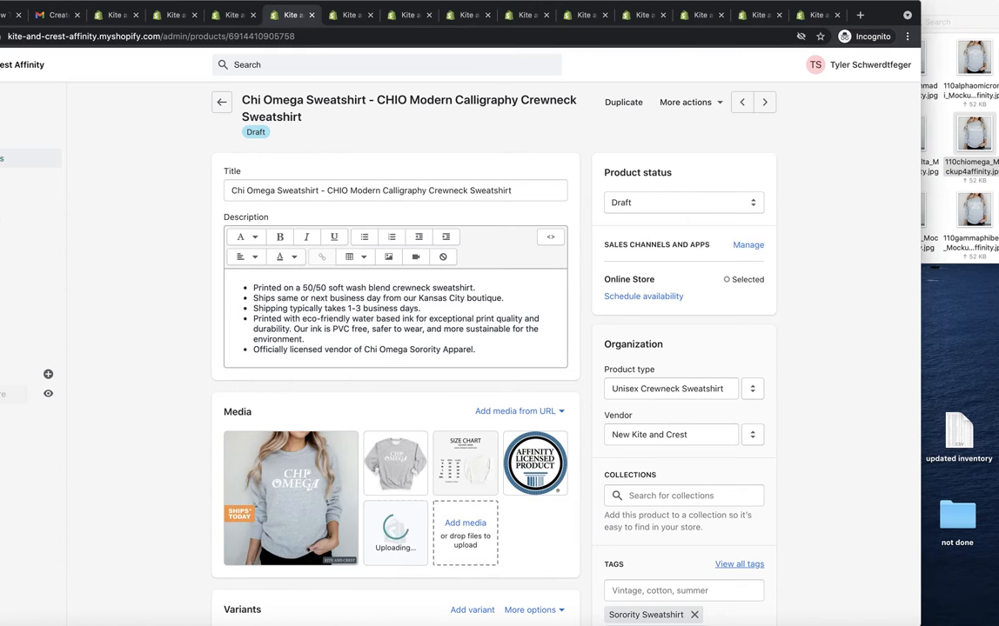
{"action": "left_click", "coordinate": [231, 16]}
{"action": "left_click", "coordinate": [289, 14]}
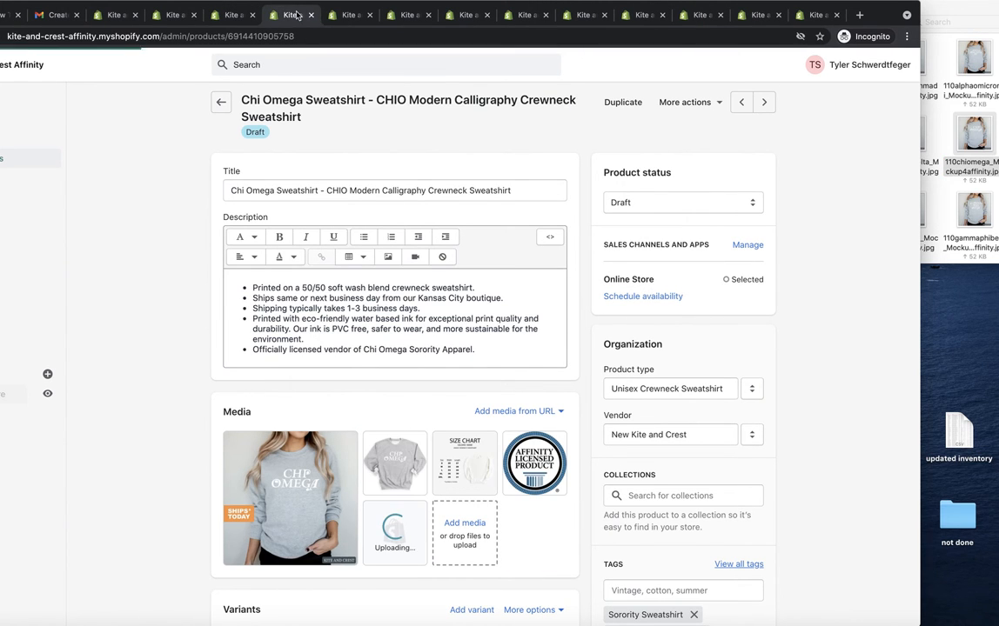
Step: Upload the 110deltadeltadelta mockup from the crewneck folder to the Delta Delta Delta product's media
{"action": "left_click", "coordinate": [350, 16]}
{"action": "left_click", "coordinate": [997, 133]}
{"action": "left_click_drag", "start_coordinate": [693, 228], "coordinate": [435, 383]}
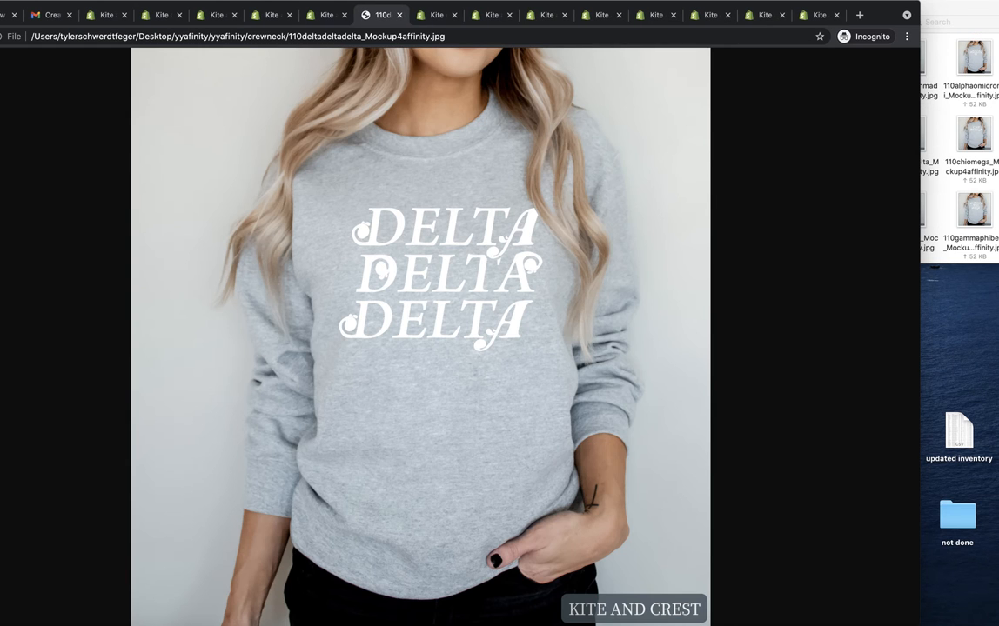
{"action": "left_click", "coordinate": [399, 14]}
{"action": "left_click", "coordinate": [939, 178]}
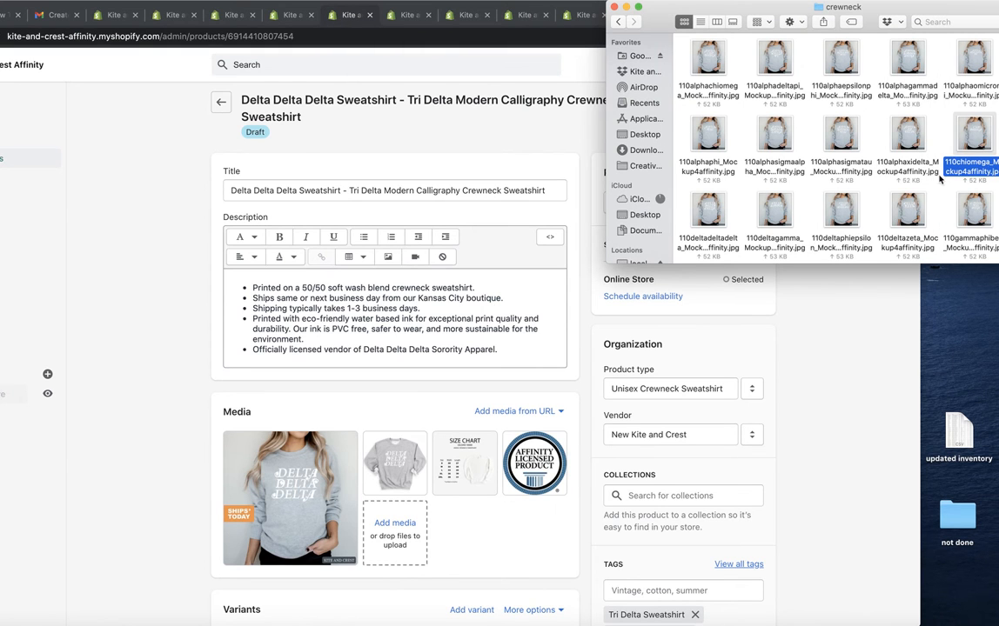
{"action": "left_click_drag", "start_coordinate": [711, 217], "coordinate": [459, 419]}
Step: Make the newly uploaded mockup the first media image on the Chi Omega and Delta Delta Delta products
{"action": "left_click", "coordinate": [284, 16]}
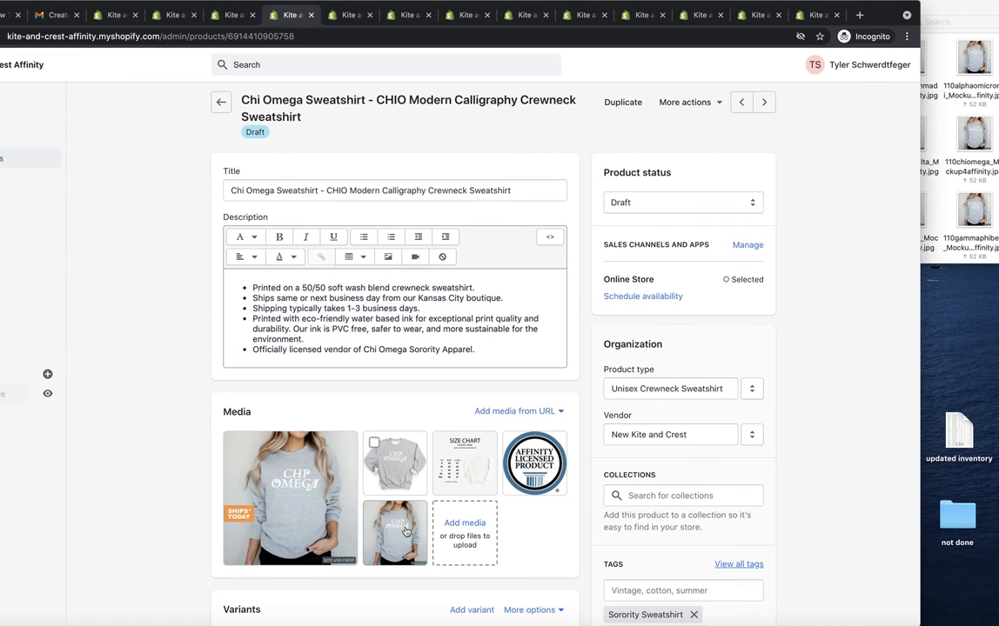
{"action": "left_click_drag", "start_coordinate": [395, 533], "coordinate": [248, 478]}
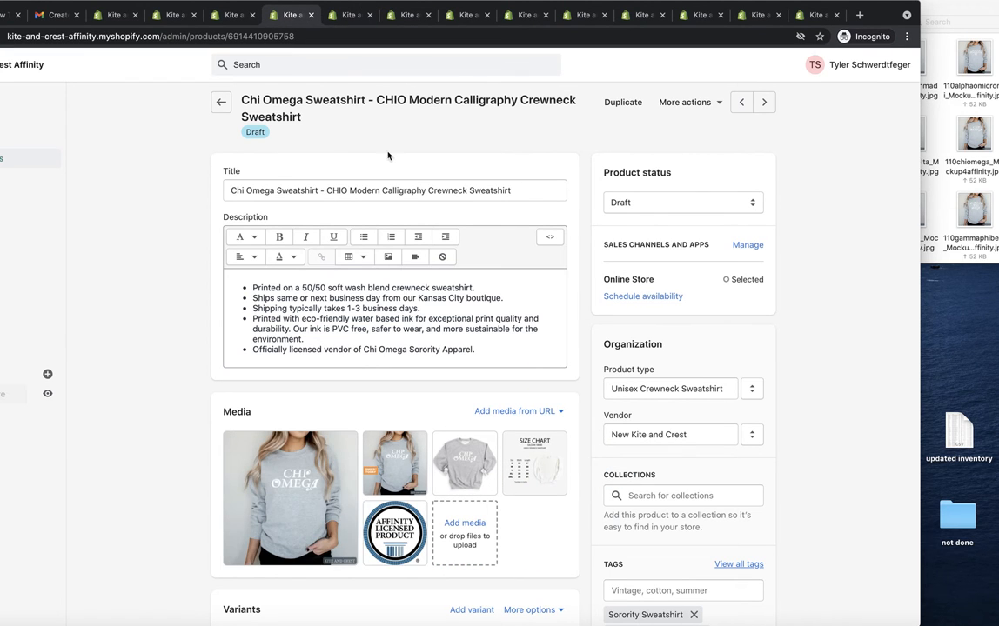
{"action": "left_click", "coordinate": [348, 15]}
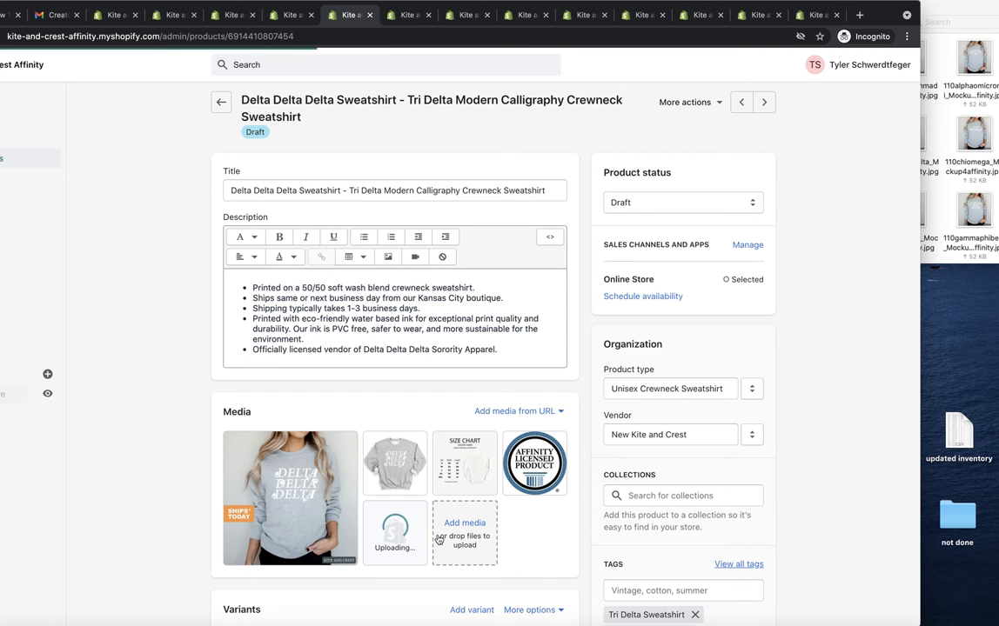
{"action": "left_click_drag", "start_coordinate": [414, 536], "coordinate": [258, 500]}
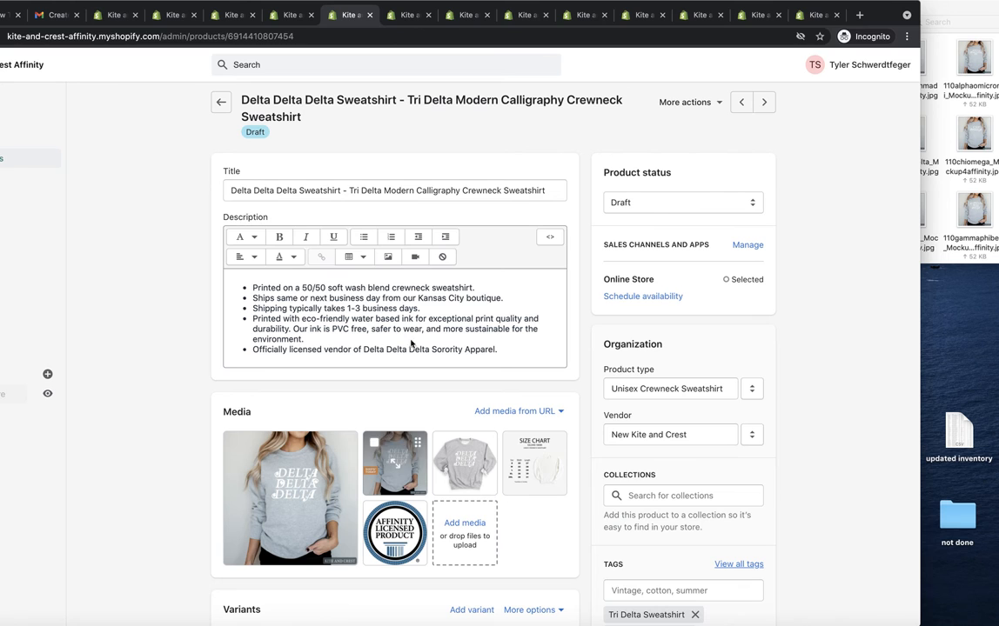
Step: Upload the 110deltagamma mockup from the crewneck folder to the Delta Gamma product's media
{"action": "left_click", "coordinate": [405, 17]}
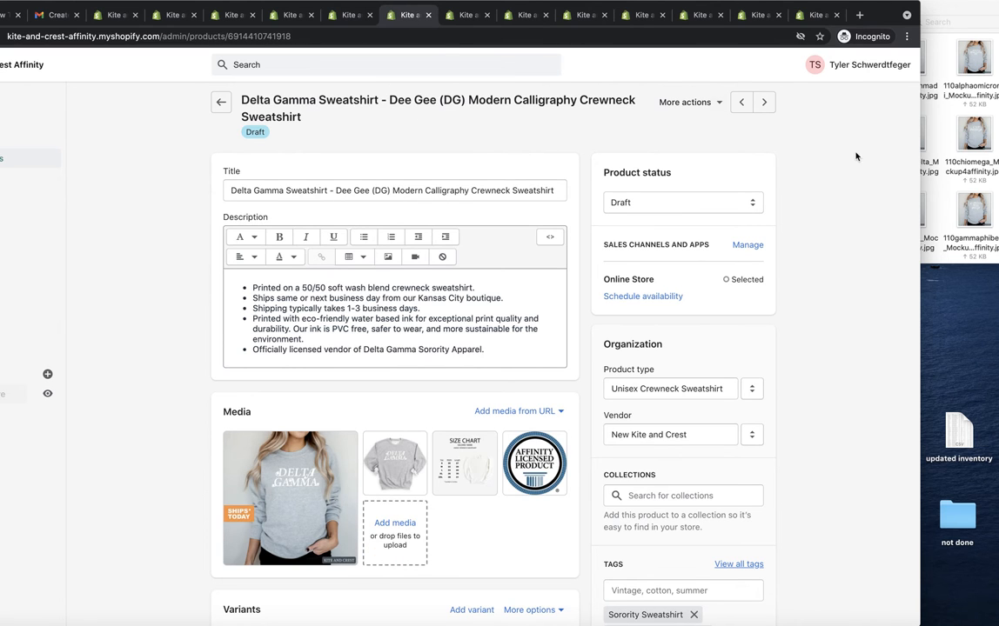
{"action": "left_click", "coordinate": [963, 158]}
{"action": "left_click_drag", "start_coordinate": [768, 217], "coordinate": [487, 479]}
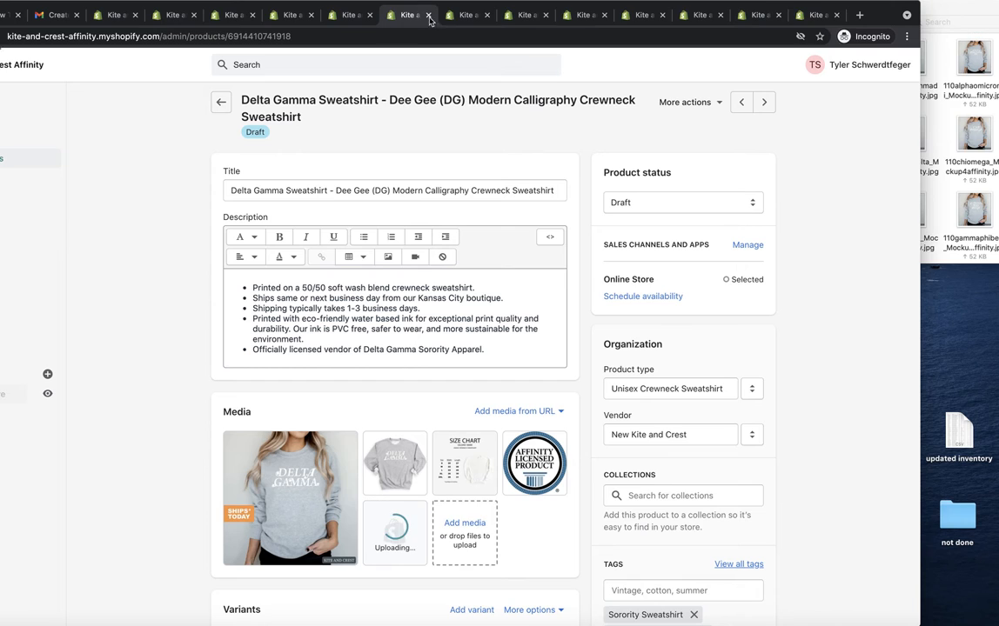
Step: Upload the 110deltaphiepsilon mockup from the crewneck folder to the Delta Phi Epsilon product's media
{"action": "left_click", "coordinate": [466, 21]}
{"action": "left_click", "coordinate": [973, 243]}
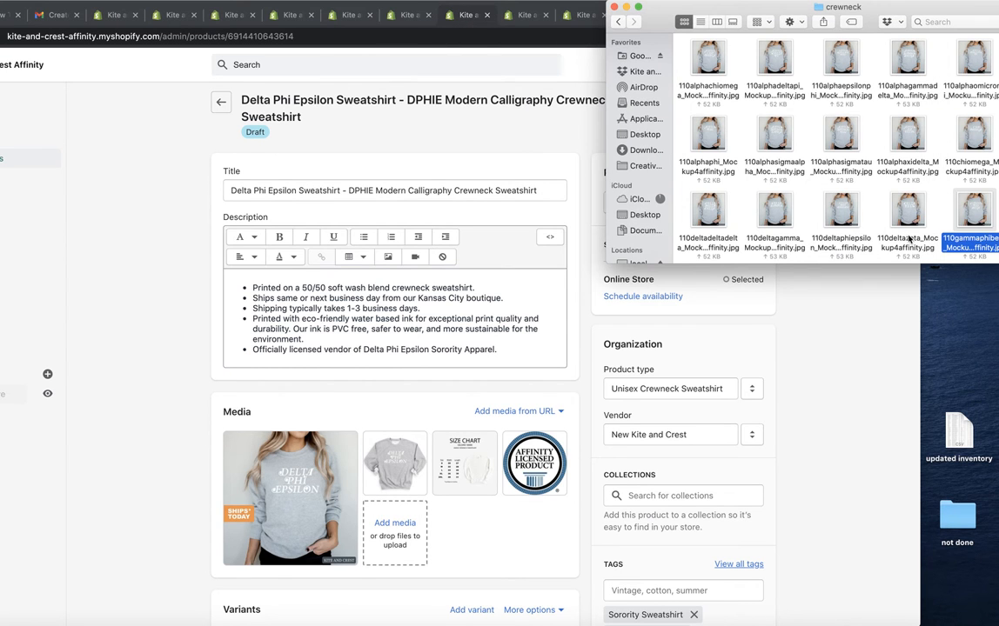
{"action": "left_click_drag", "start_coordinate": [849, 219], "coordinate": [489, 470]}
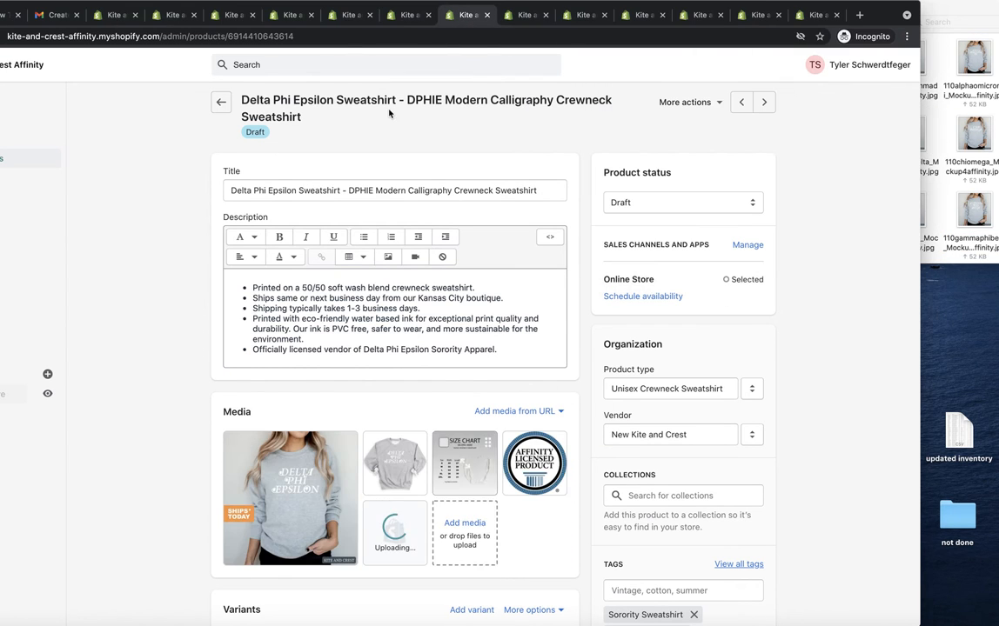
Step: Make the newly uploaded mockup the first media image on the Delta Gamma and Delta Phi Epsilon products
{"action": "left_click", "coordinate": [393, 7]}
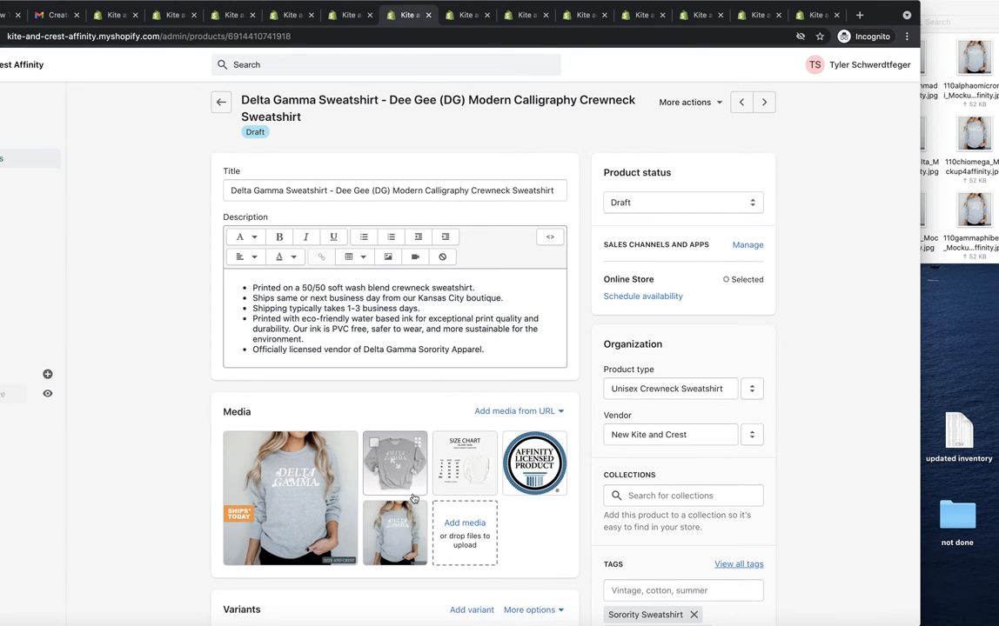
{"action": "left_click_drag", "start_coordinate": [408, 520], "coordinate": [243, 474]}
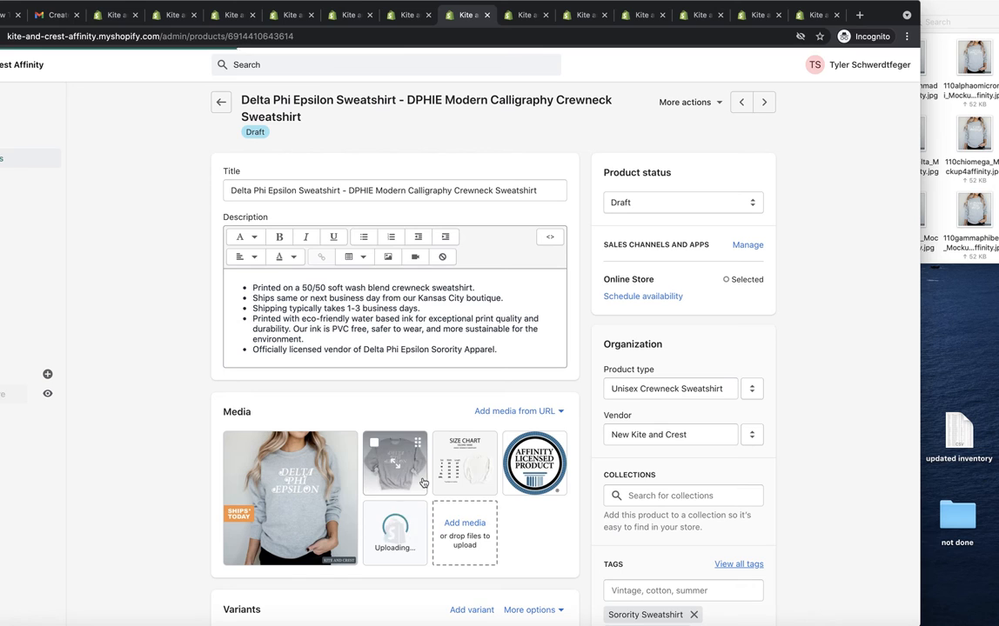
{"action": "left_click_drag", "start_coordinate": [410, 541], "coordinate": [223, 496]}
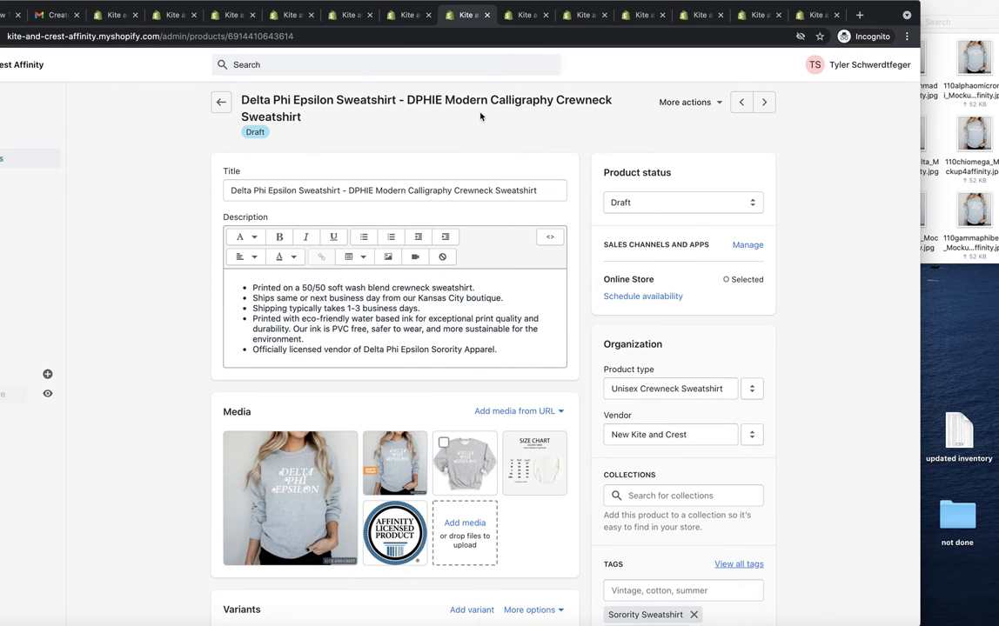
Step: Upload the 110deltazeta mockup from the crewneck folder to the Delta Zeta product's media
{"action": "left_click", "coordinate": [518, 17]}
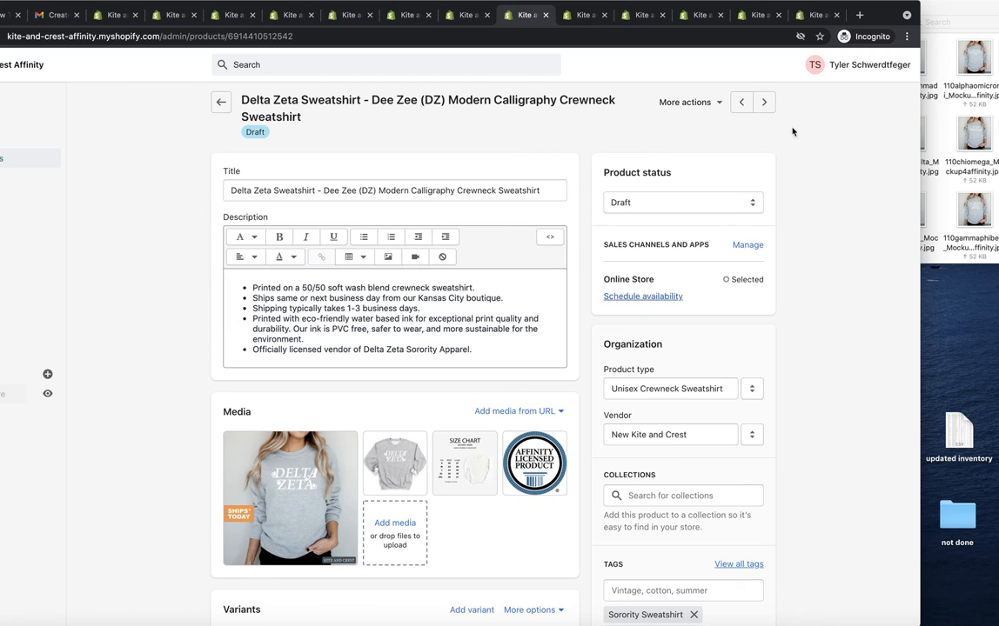
{"action": "left_click", "coordinate": [928, 218]}
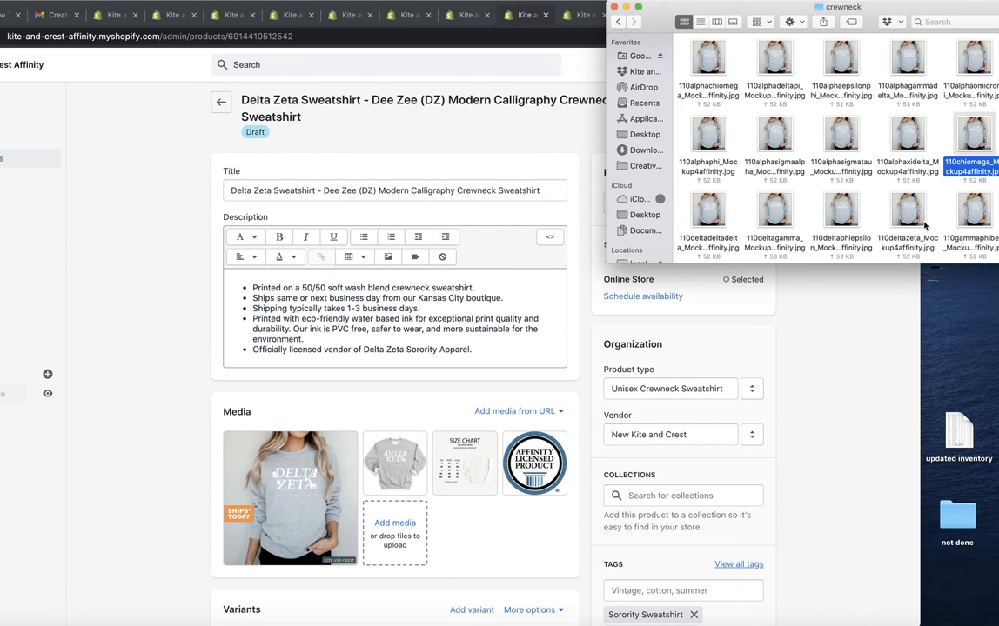
{"action": "left_click_drag", "start_coordinate": [924, 222], "coordinate": [480, 519]}
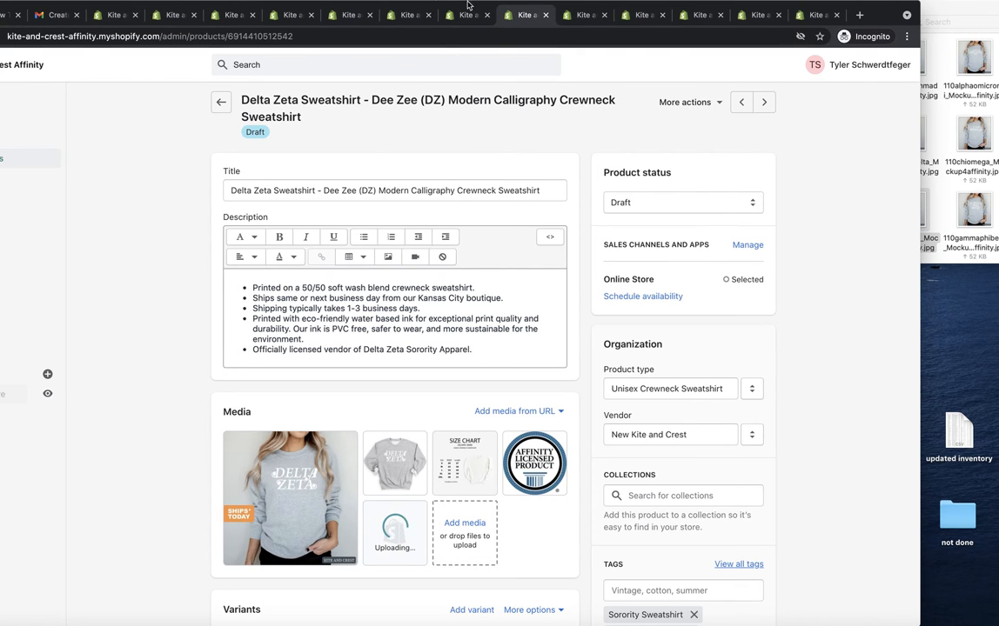
Step: Upload the 110gammaphibeta mockup from the crewneck folder to the Gamma Phi Beta product's media
{"action": "left_click", "coordinate": [584, 21]}
{"action": "left_click", "coordinate": [949, 130]}
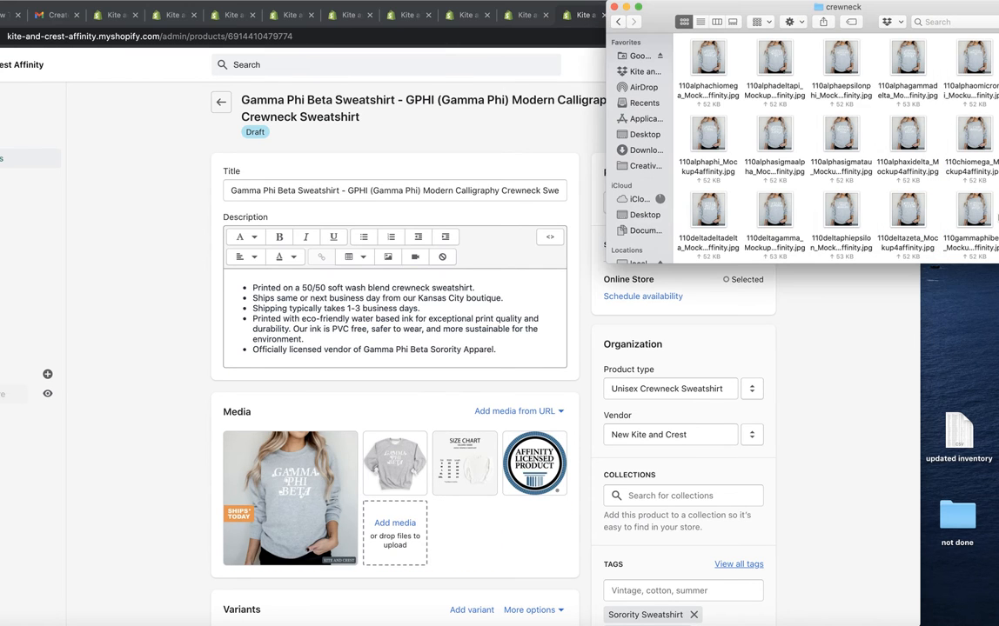
{"action": "left_click_drag", "start_coordinate": [972, 228], "coordinate": [470, 548]}
Step: Make the newly uploaded mockup the first media image on the Delta Zeta product
{"action": "left_click", "coordinate": [526, 22]}
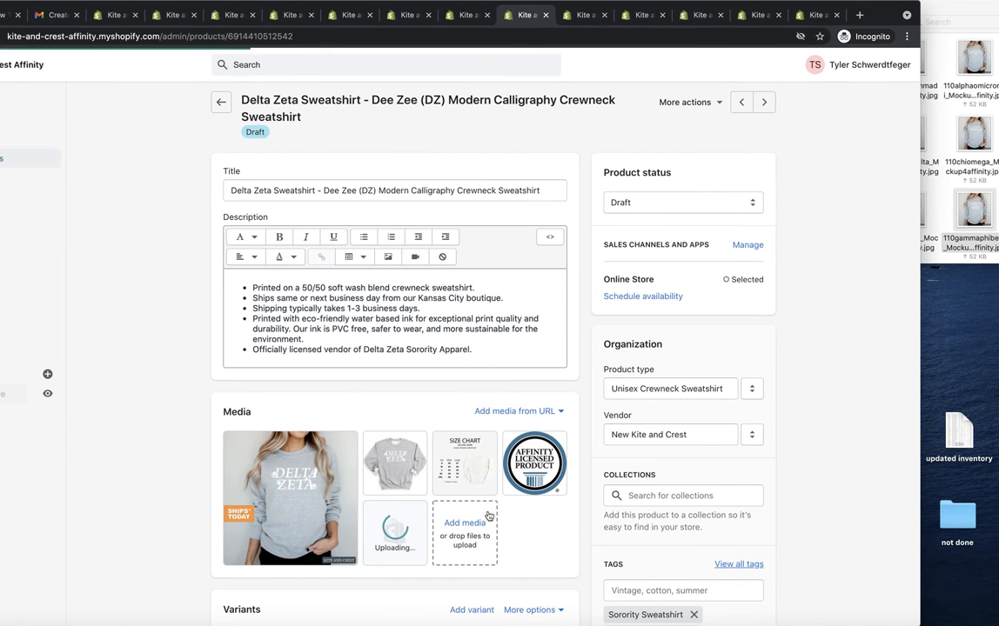
{"action": "left_click_drag", "start_coordinate": [419, 520], "coordinate": [224, 458]}
{"action": "left_click", "coordinate": [581, 18]}
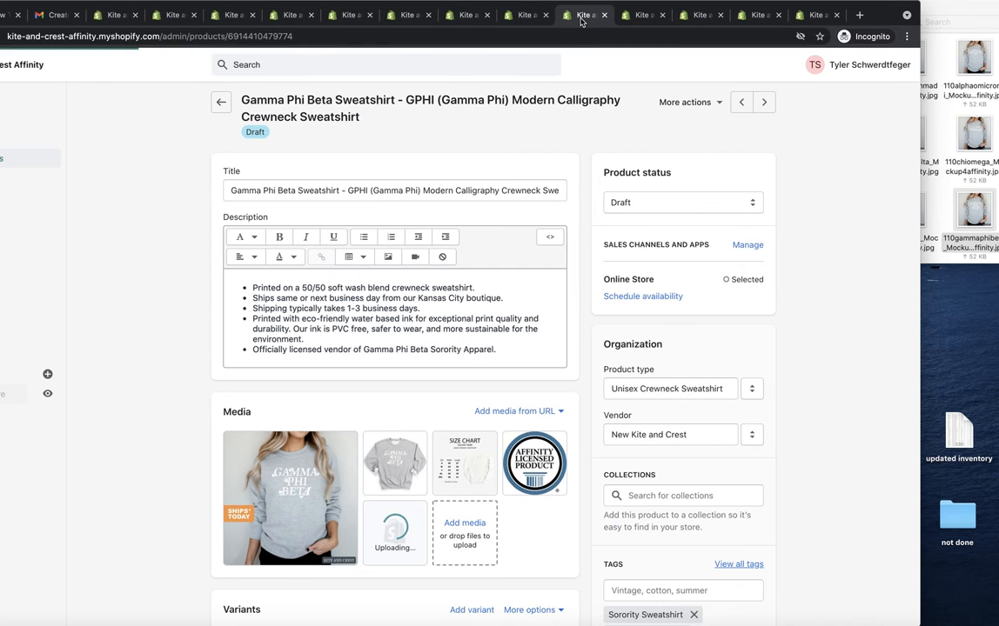
Step: Reload the draft products list and examine the thumbnails of the Modern Calligraphy sweatshirts for the new mockups
{"action": "left_click", "coordinate": [122, 19]}
{"action": "scroll", "coordinate": [218, 241], "scroll_direction": "up", "scroll_amount": 10}
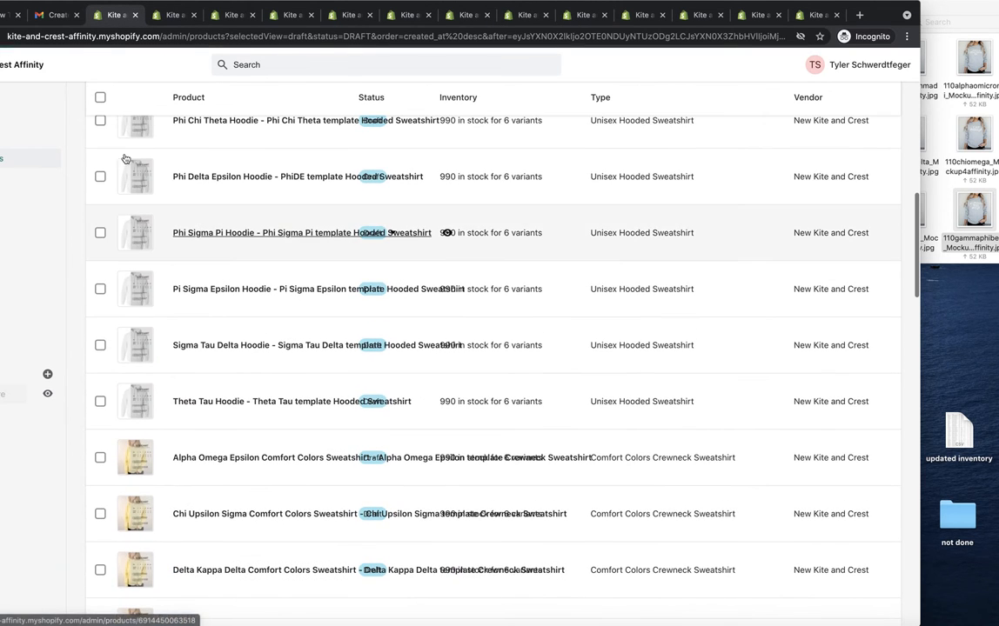
{"action": "scroll", "coordinate": [212, 190], "scroll_direction": "up", "scroll_amount": 5}
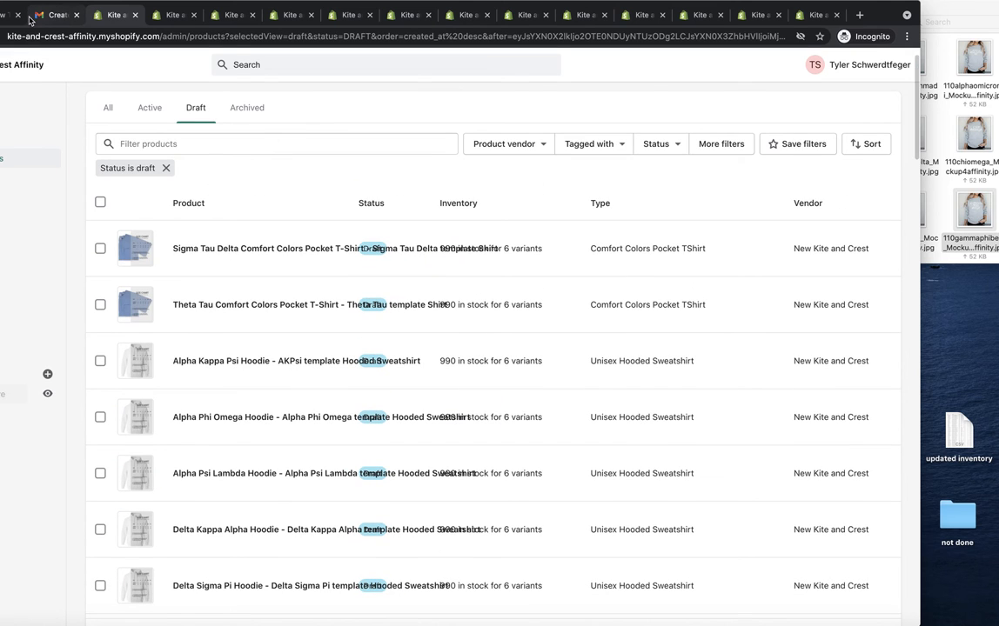
{"action": "left_click_drag", "start_coordinate": [32, 10], "coordinate": [88, 8]}
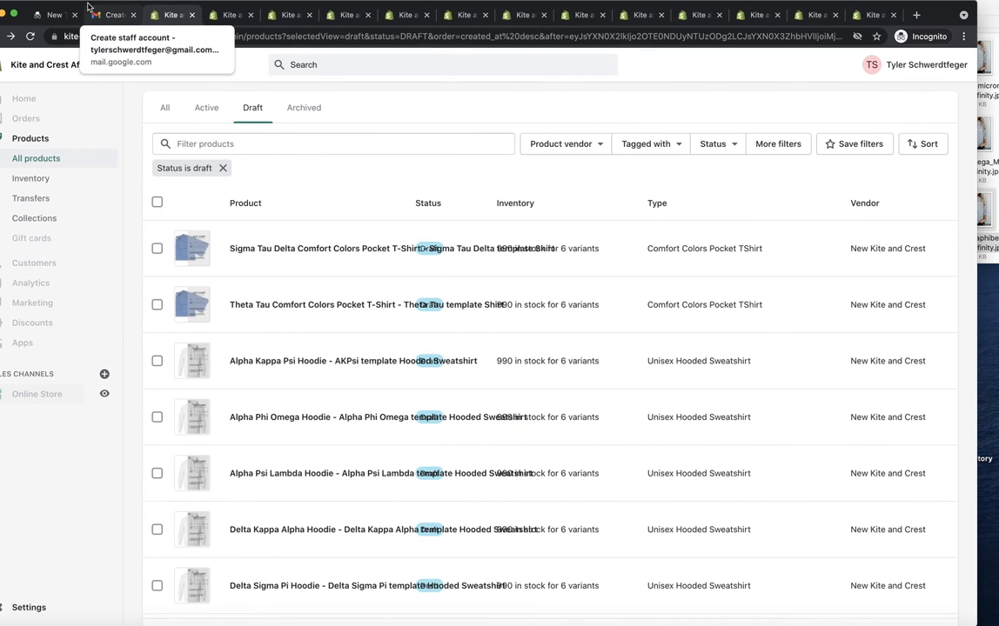
{"action": "left_click", "coordinate": [29, 37]}
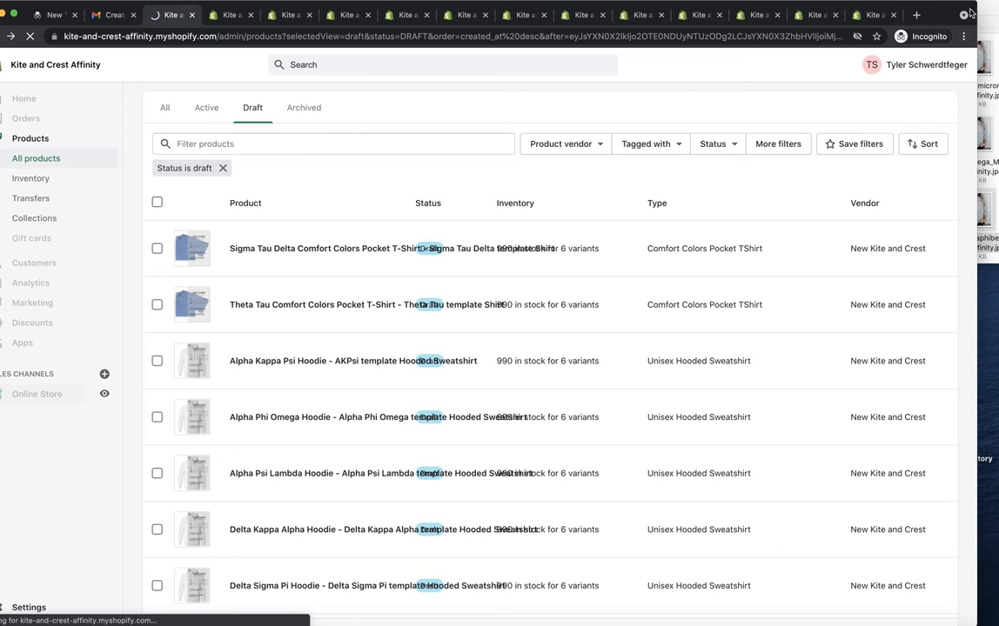
{"action": "left_click_drag", "start_coordinate": [952, 21], "coordinate": [969, 21]}
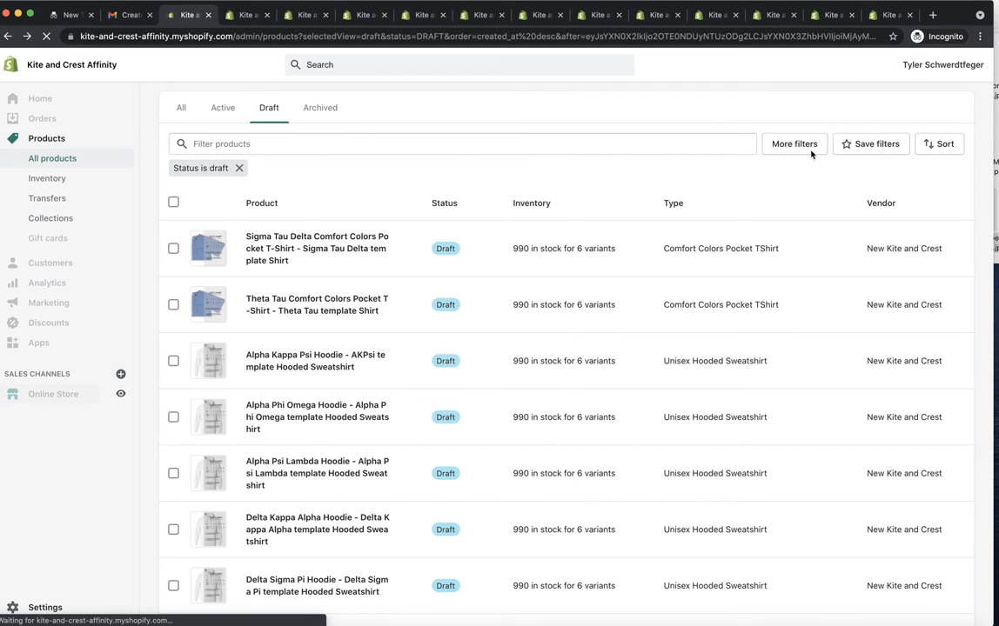
{"action": "scroll", "coordinate": [630, 350], "scroll_direction": "down", "scroll_amount": 20}
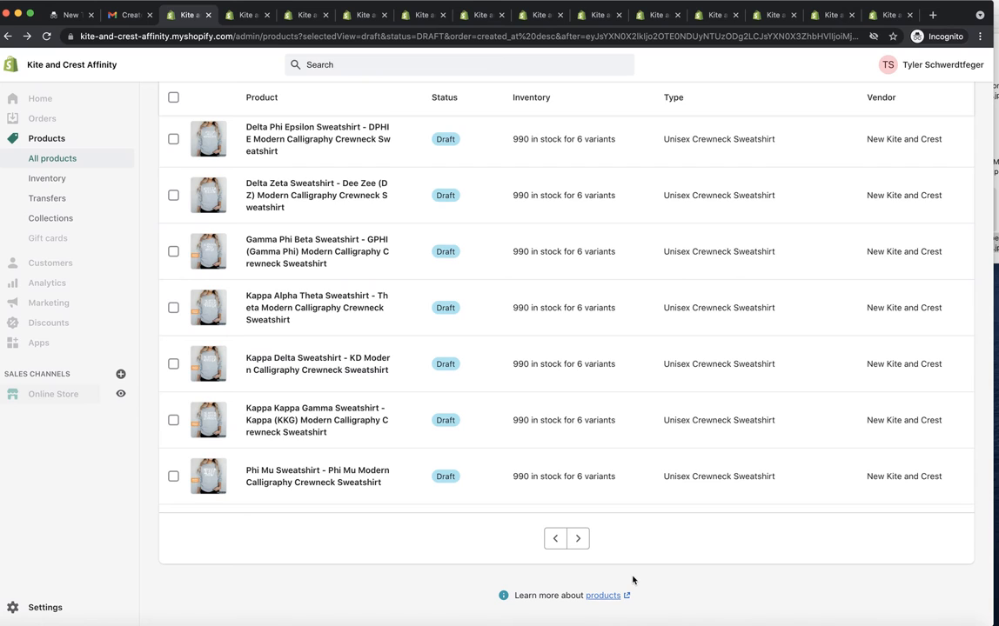
{"action": "scroll", "coordinate": [555, 455], "scroll_direction": "up", "scroll_amount": 2}
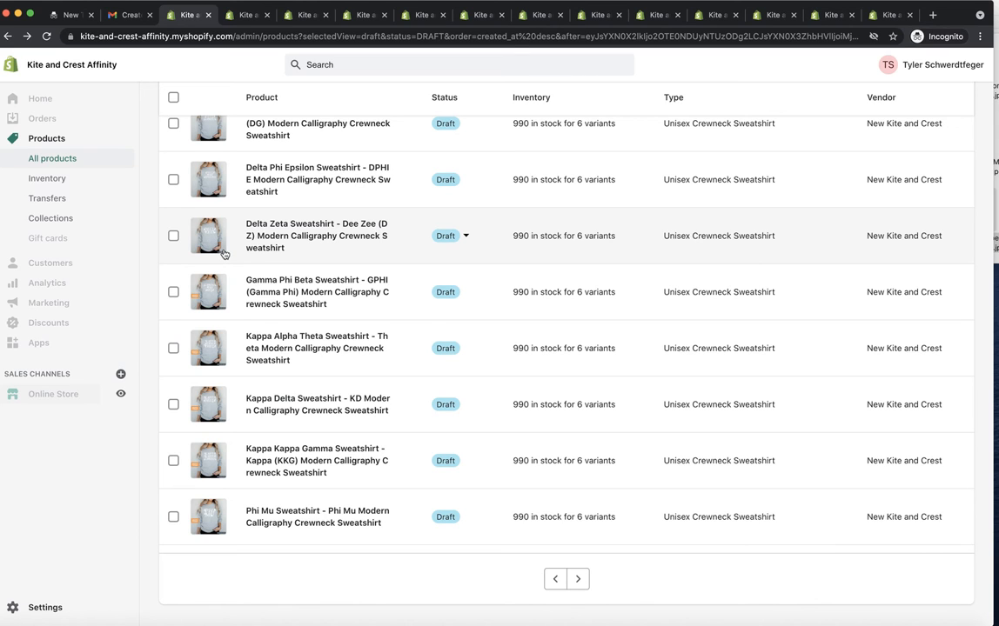
{"action": "scroll", "coordinate": [224, 248], "scroll_direction": "up", "scroll_amount": 1}
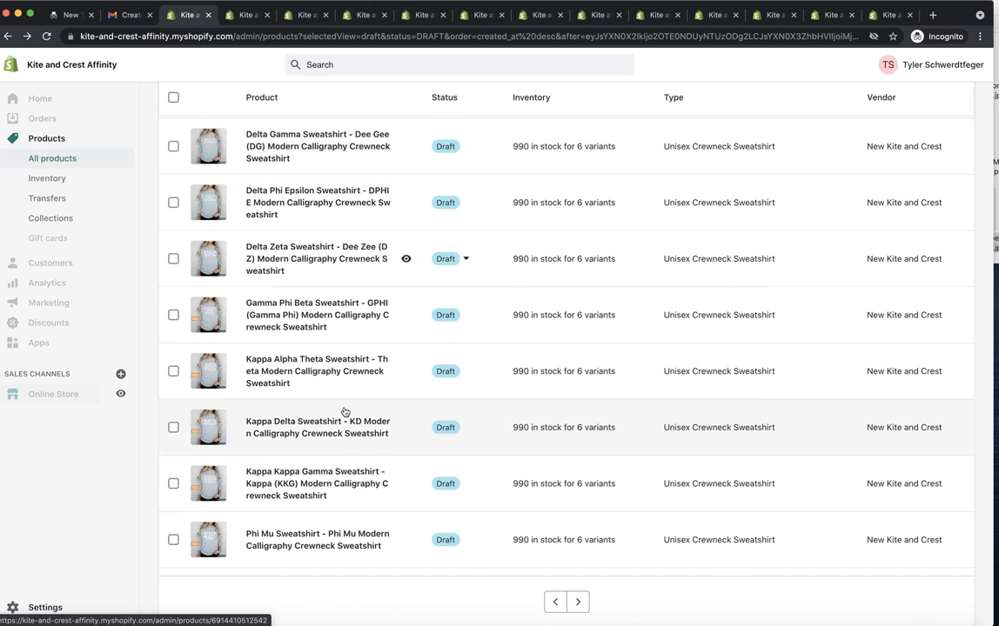
{"action": "scroll", "coordinate": [345, 411], "scroll_direction": "up", "scroll_amount": 5}
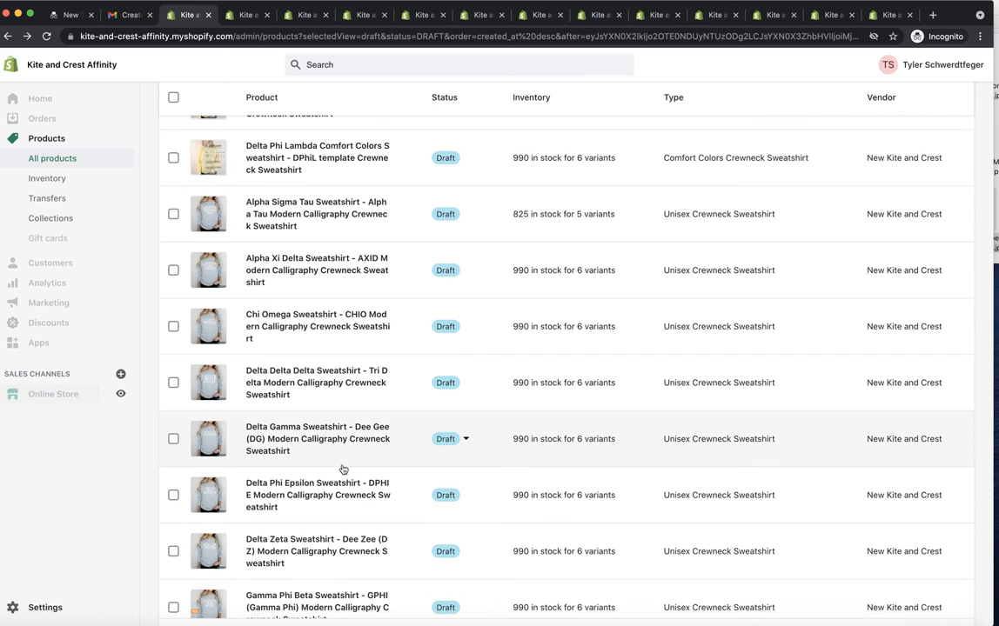
Step: Make the newly uploaded mockup the first media image on the Gamma Phi Beta product
{"action": "left_click", "coordinate": [595, 19]}
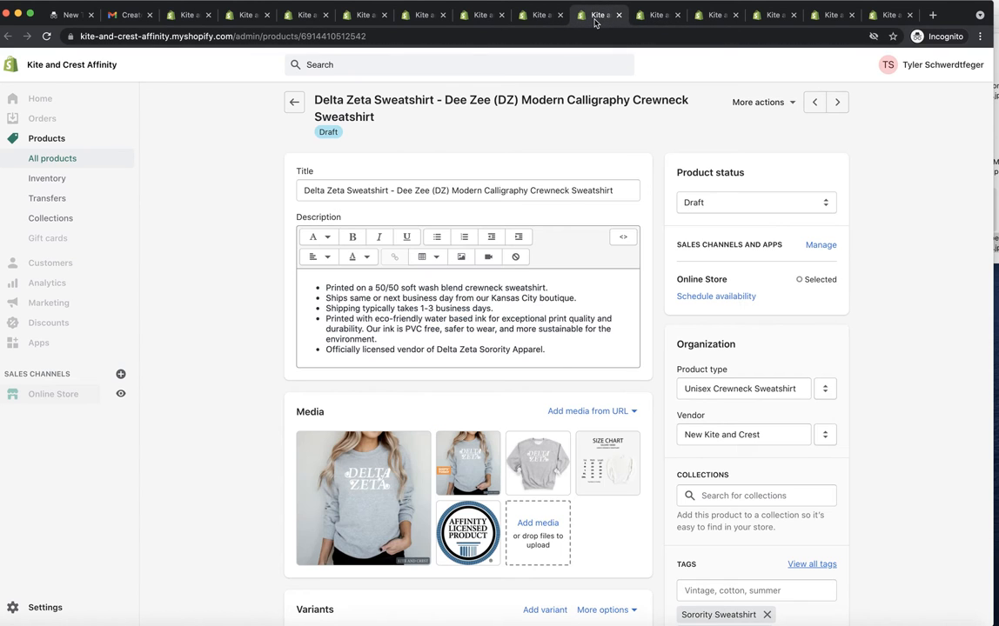
{"action": "left_click", "coordinate": [664, 19]}
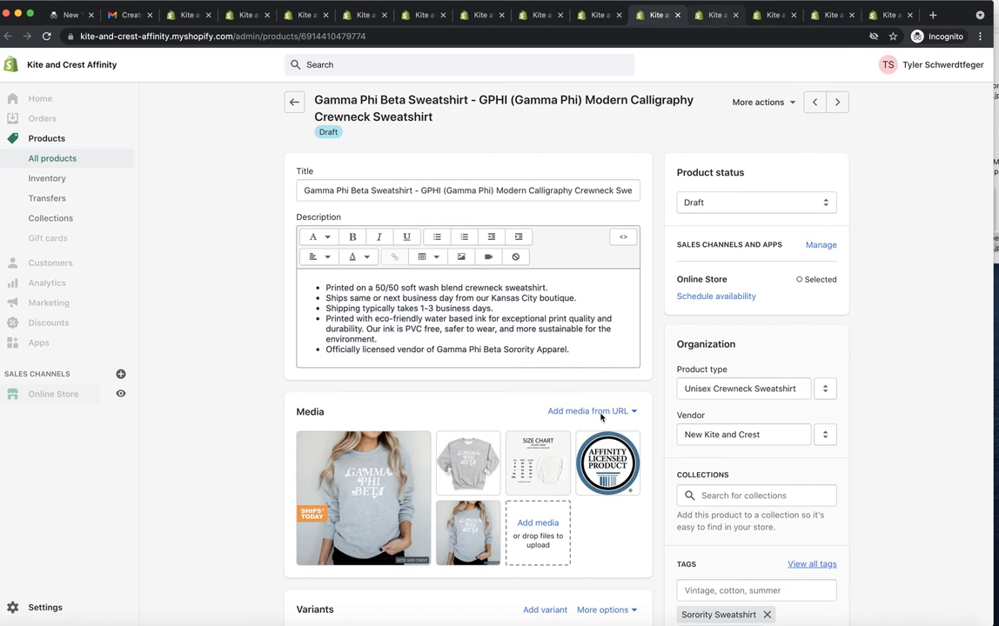
{"action": "left_click_drag", "start_coordinate": [484, 544], "coordinate": [300, 487]}
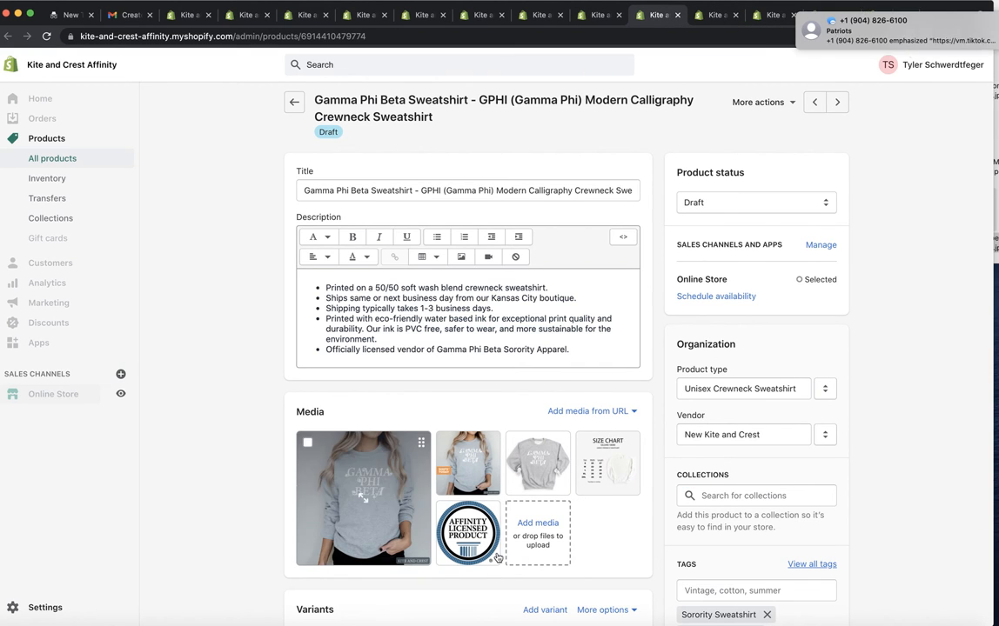
{"action": "left_click", "coordinate": [942, 41]}
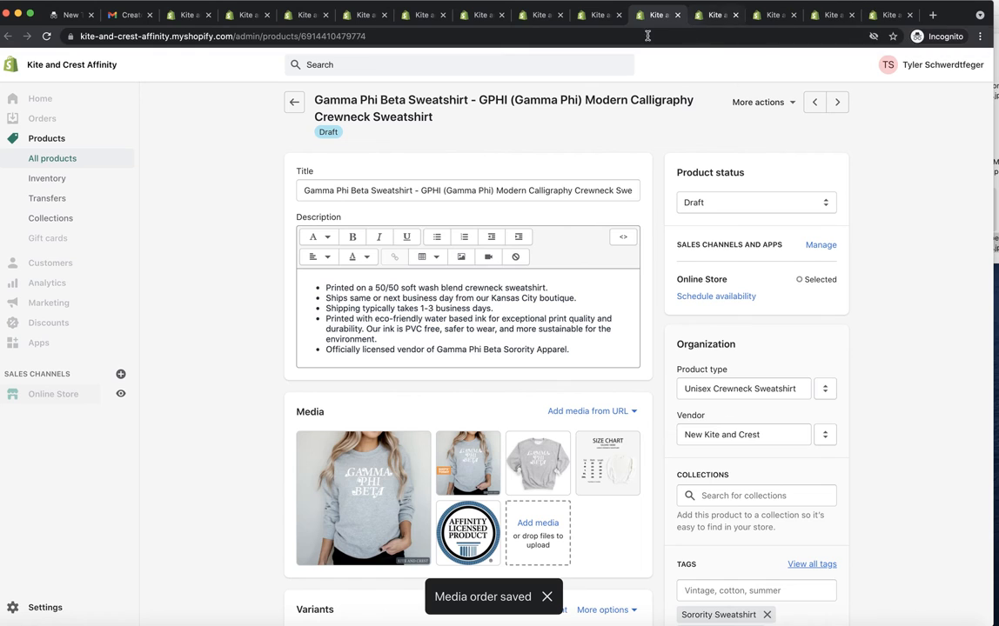
Step: Check the media order on the Delta Zeta and Gamma Phi Beta products
{"action": "left_click", "coordinate": [600, 20]}
{"action": "left_click", "coordinate": [711, 15]}
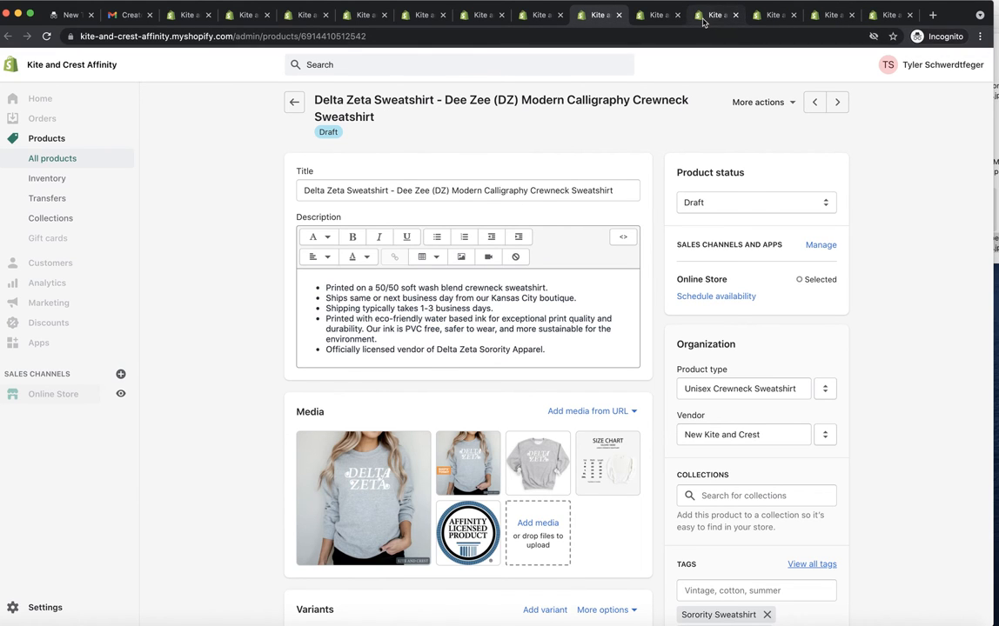
{"action": "left_click", "coordinate": [658, 15]}
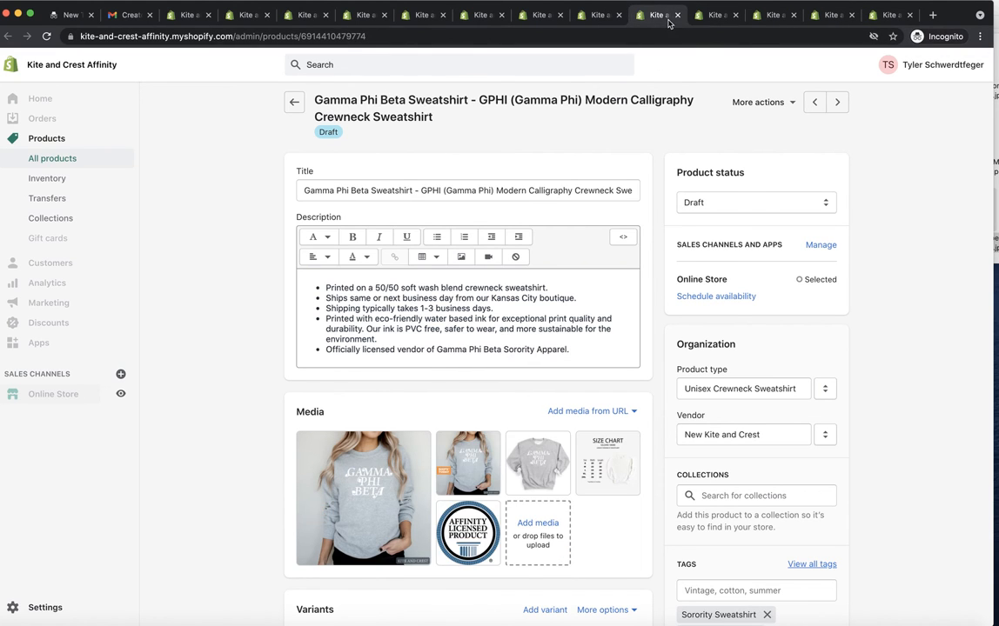
Step: Upload 110kappaalphatheta_Mockup4affinity.jpg from the crewneck folder to the Kappa Alpha Theta product's media
{"action": "left_click", "coordinate": [713, 15]}
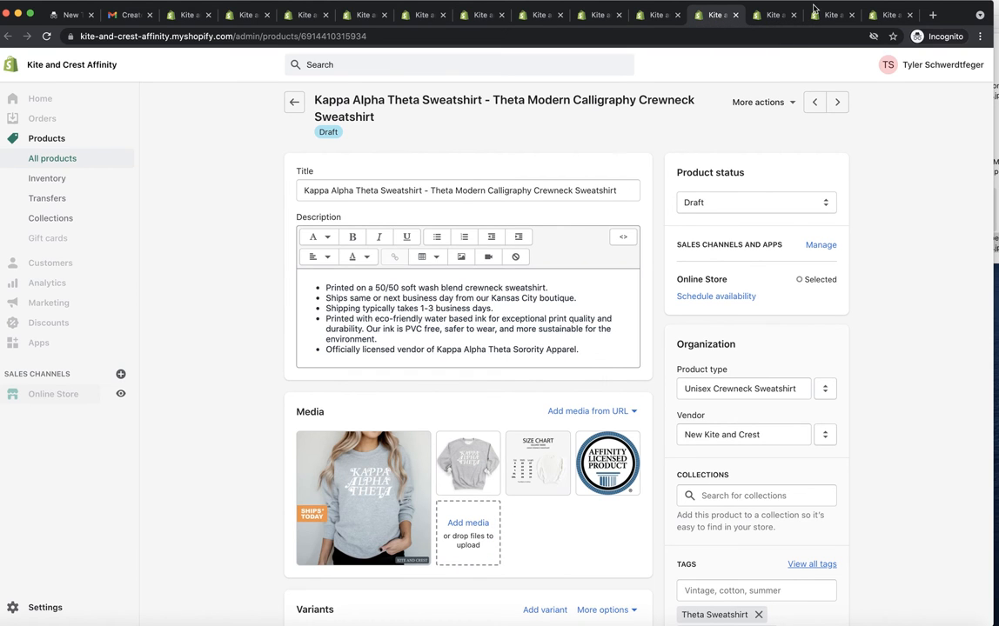
{"action": "left_click", "coordinate": [980, 14]}
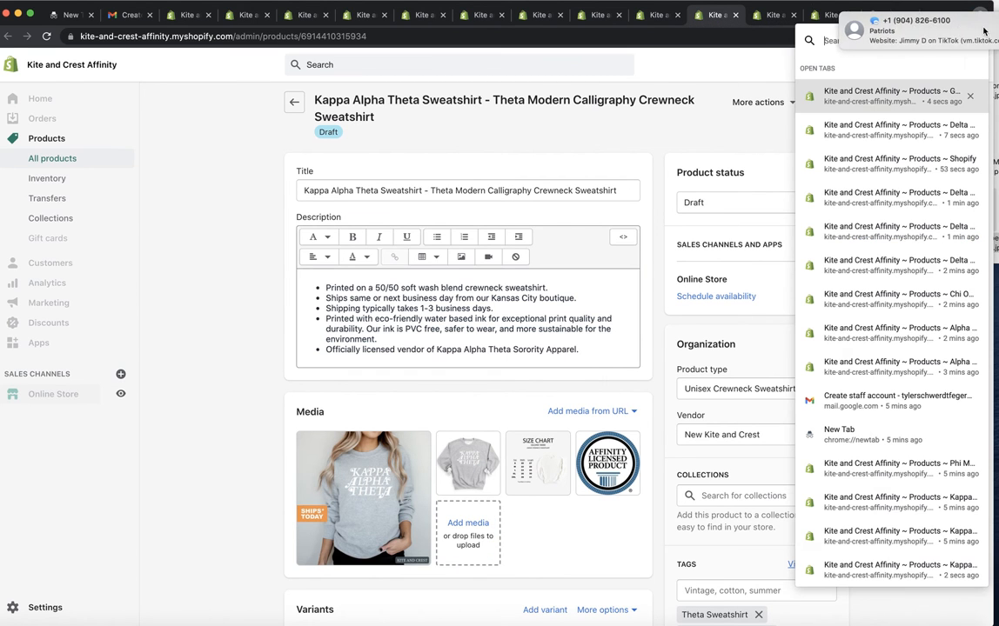
{"action": "left_click_drag", "start_coordinate": [958, 10], "coordinate": [925, 10]}
{"action": "left_click", "coordinate": [998, 124]}
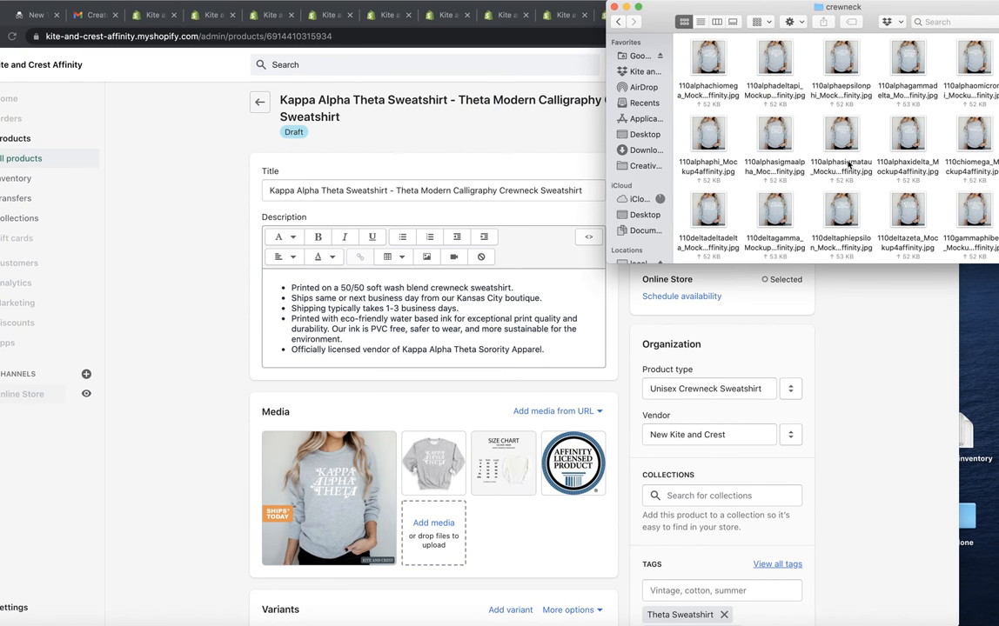
{"action": "scroll", "coordinate": [849, 240], "scroll_direction": "down", "scroll_amount": 2}
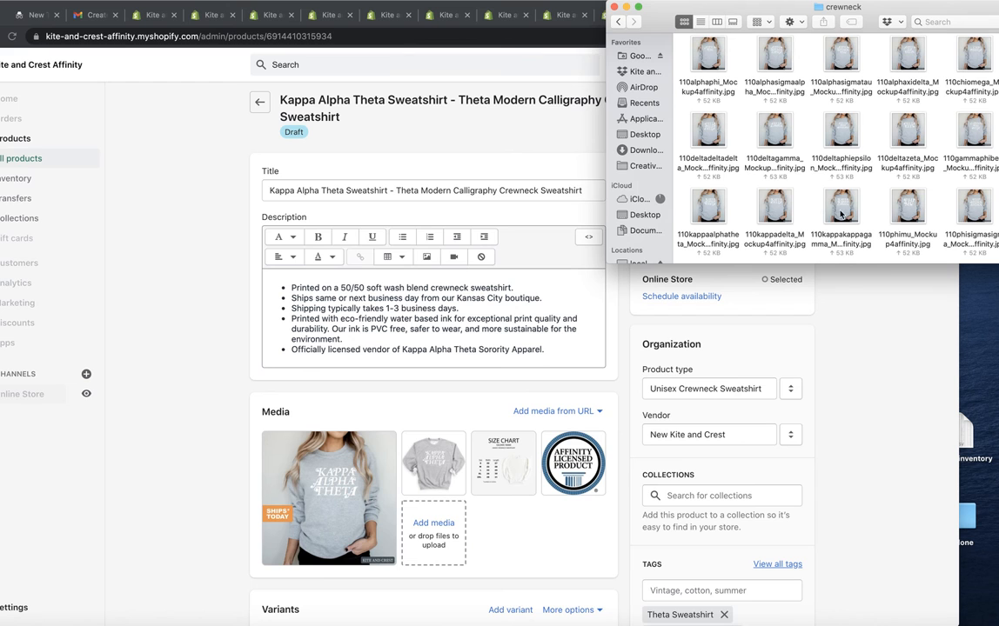
{"action": "left_click_drag", "start_coordinate": [711, 209], "coordinate": [519, 586]}
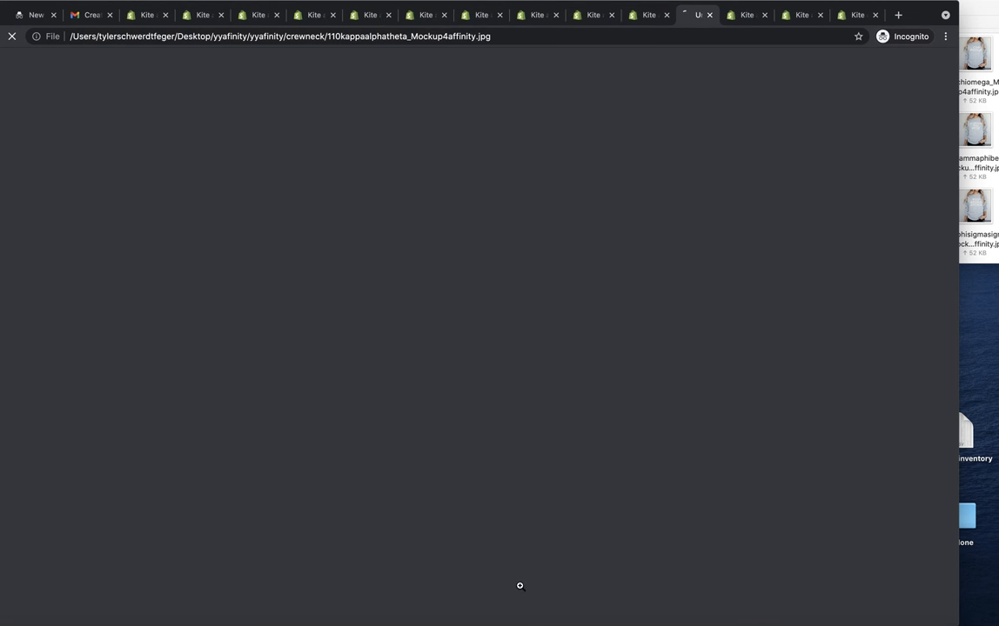
{"action": "left_click", "coordinate": [712, 15]}
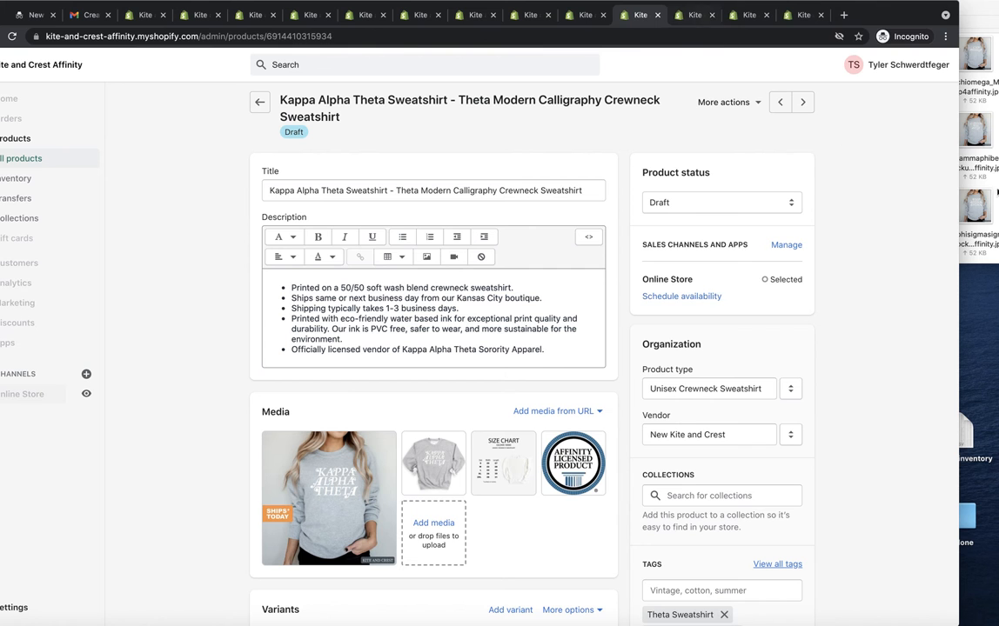
{"action": "left_click_drag", "start_coordinate": [761, 213], "coordinate": [492, 474]}
Step: Upload 110kappadelta_Mockup4affinity.jpg from the crewneck folder to the Kappa Delta product's media
{"action": "left_click", "coordinate": [745, 15]}
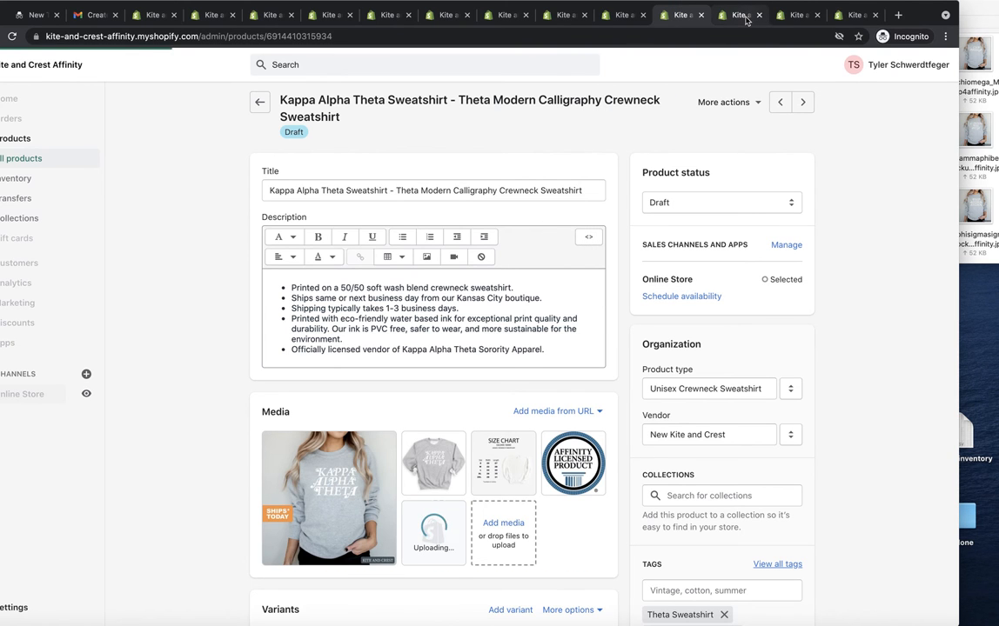
{"action": "left_click", "coordinate": [981, 218]}
{"action": "left_click_drag", "start_coordinate": [772, 234], "coordinate": [531, 481]}
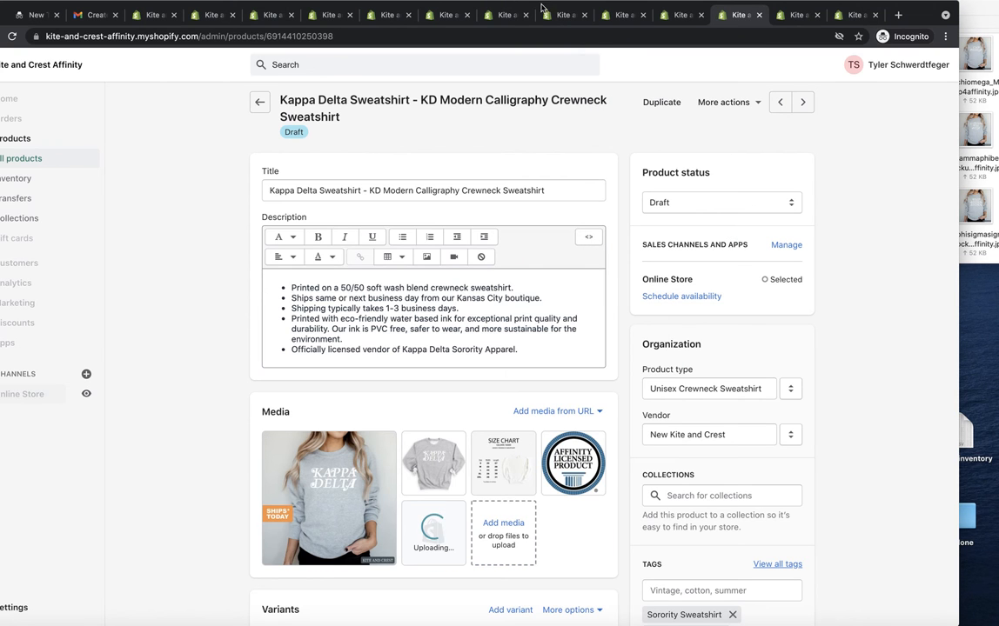
Step: Make the newly uploaded mockup the first media image on the Kappa Alpha Theta and Kappa Delta products
{"action": "left_click", "coordinate": [672, 19]}
{"action": "left_click_drag", "start_coordinate": [249, 467], "coordinate": [433, 463]}
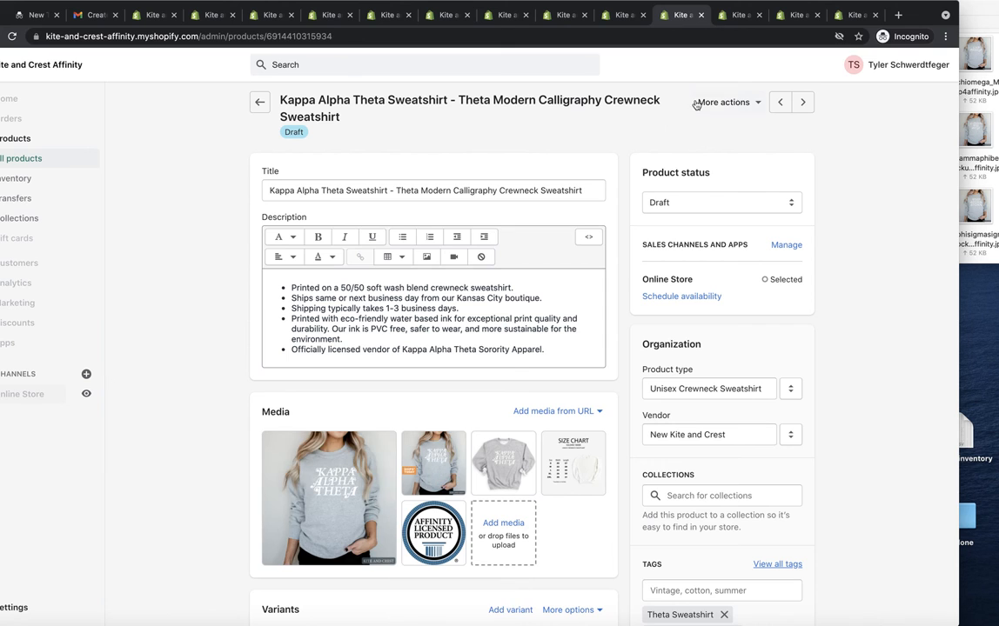
{"action": "left_click", "coordinate": [738, 19]}
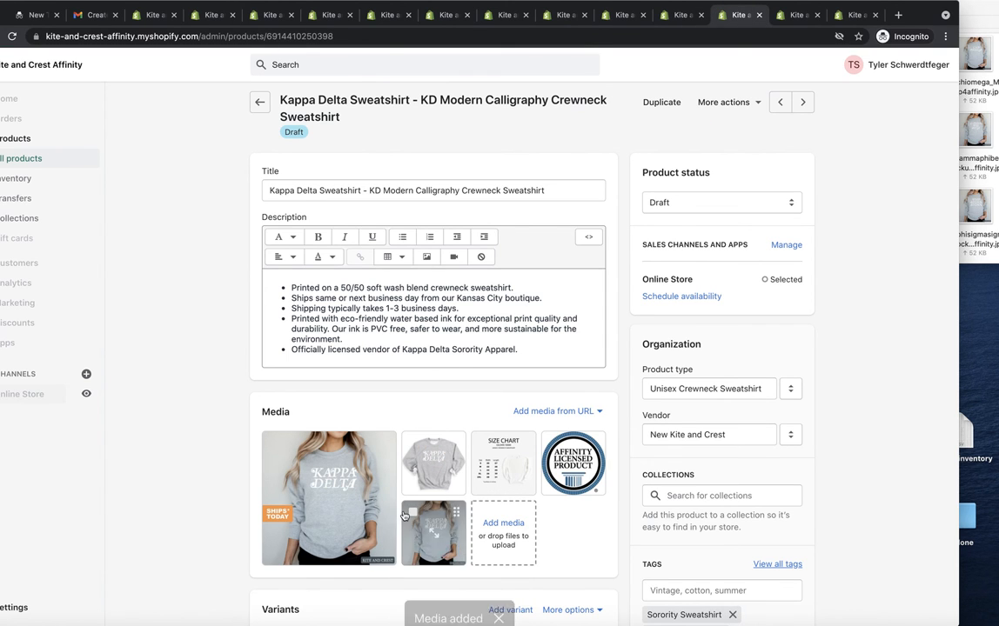
{"action": "left_click_drag", "start_coordinate": [447, 527], "coordinate": [339, 487]}
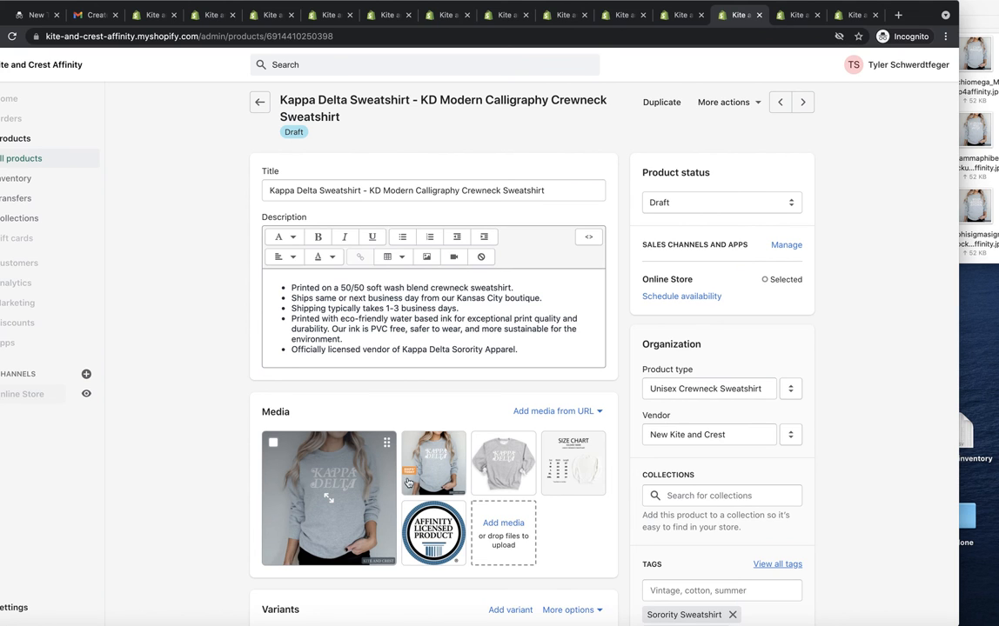
Step: Upload the 110kappakappagamma mockup from the crewneck folder to the Kappa Kappa Gamma product's media
{"action": "left_click", "coordinate": [788, 13]}
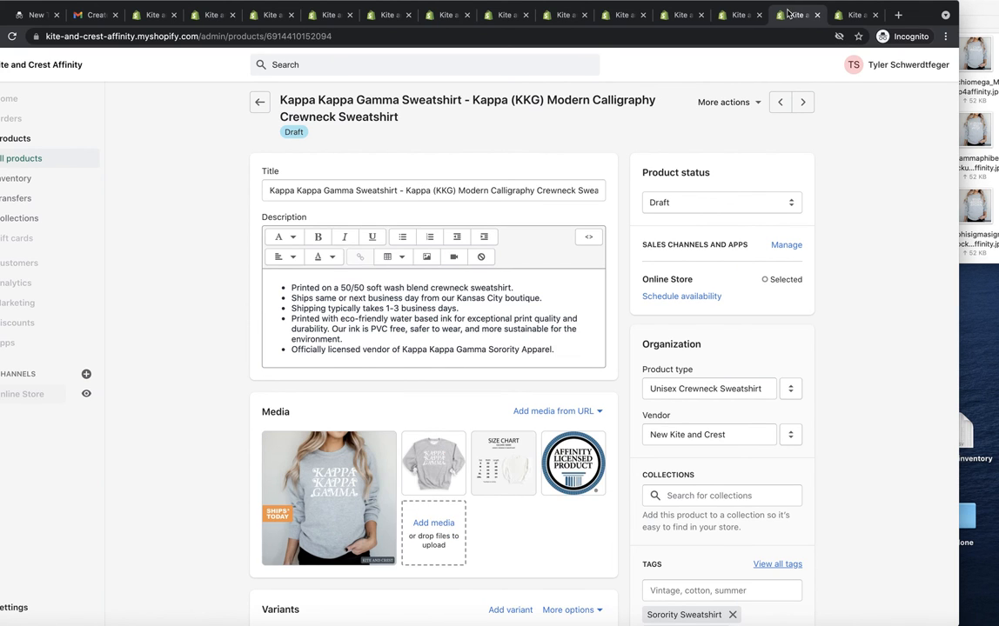
{"action": "left_click", "coordinate": [974, 130]}
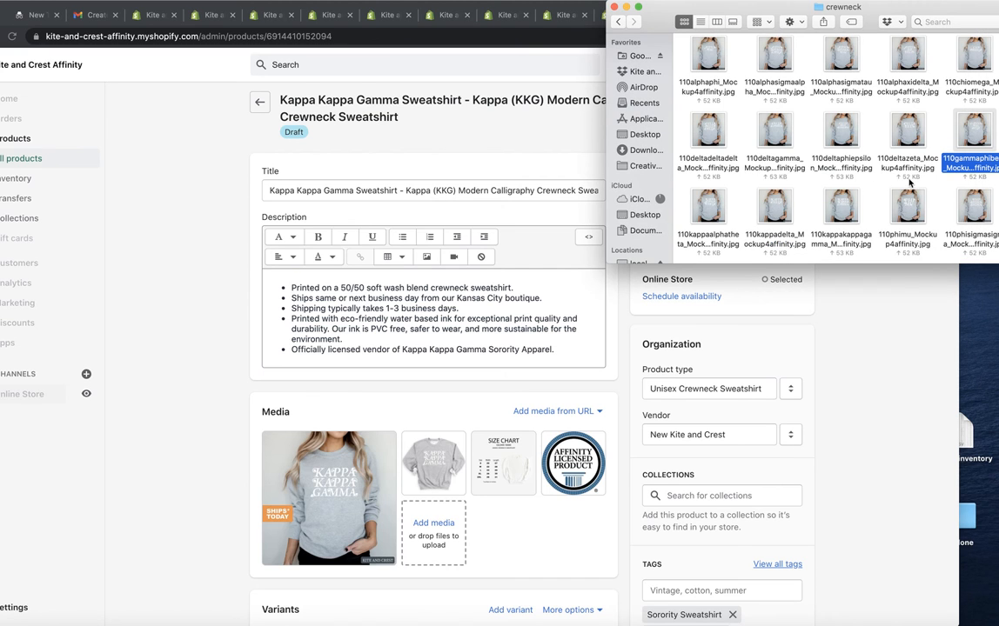
{"action": "left_click_drag", "start_coordinate": [840, 222], "coordinate": [439, 491]}
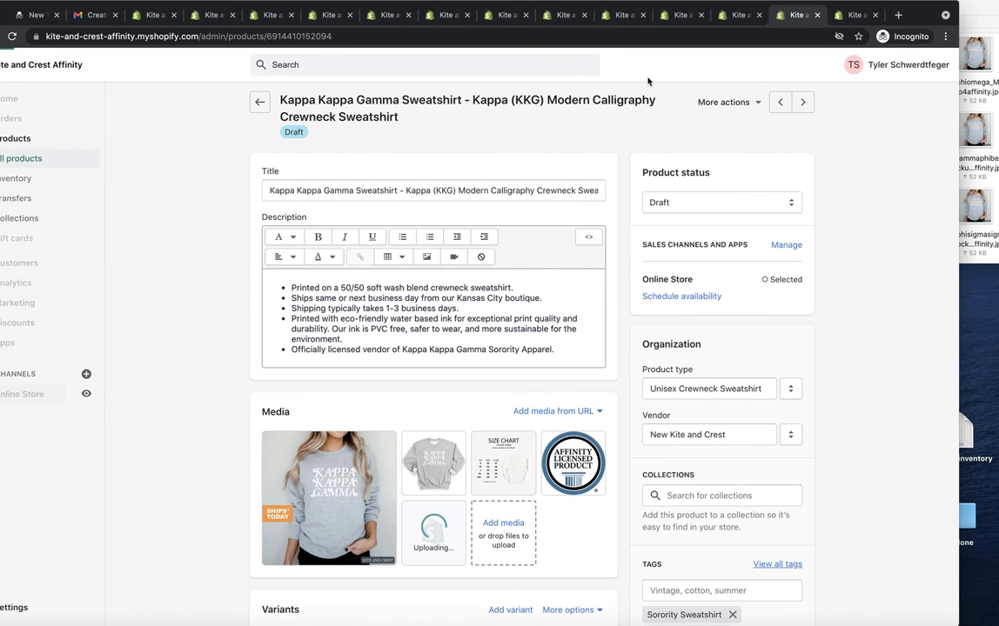
Step: Upload 110phimu_Mockup4affinity.jpg from the crewneck folder to the Phi Mu product's media
{"action": "left_click", "coordinate": [848, 15]}
{"action": "left_click", "coordinate": [995, 133]}
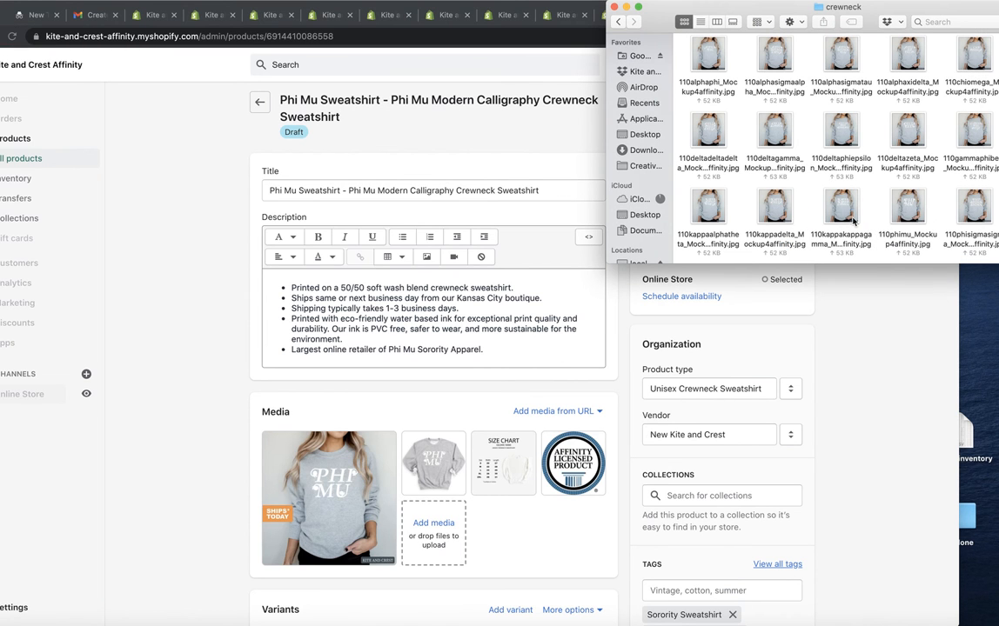
{"action": "left_click_drag", "start_coordinate": [909, 208], "coordinate": [483, 496]}
Step: Make the newly uploaded mockup the first media image on the Kappa Kappa Gamma and Phi Mu products
{"action": "left_click", "coordinate": [798, 15]}
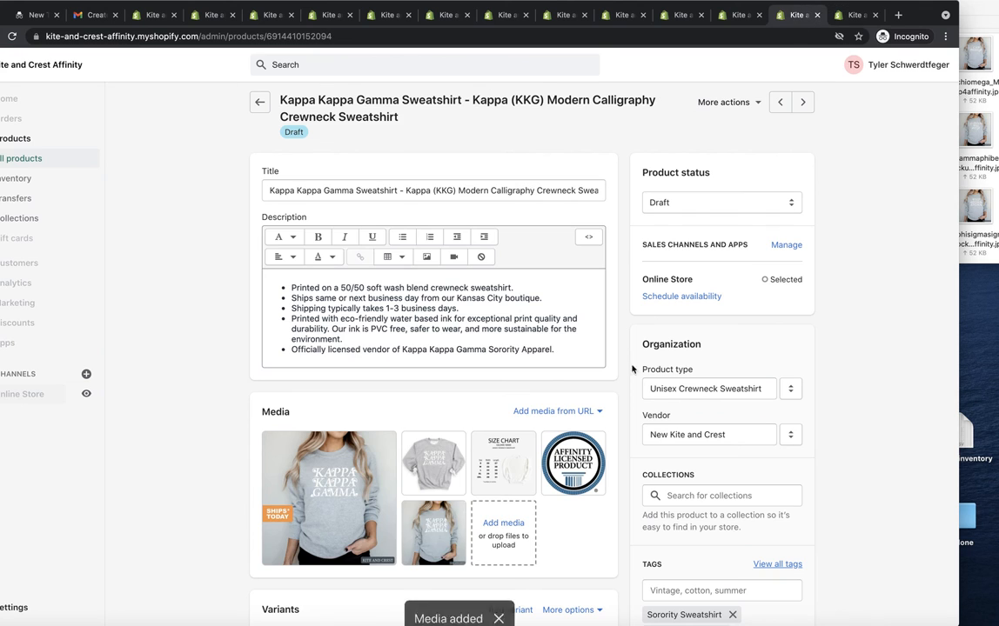
{"action": "left_click_drag", "start_coordinate": [245, 478], "coordinate": [245, 478]}
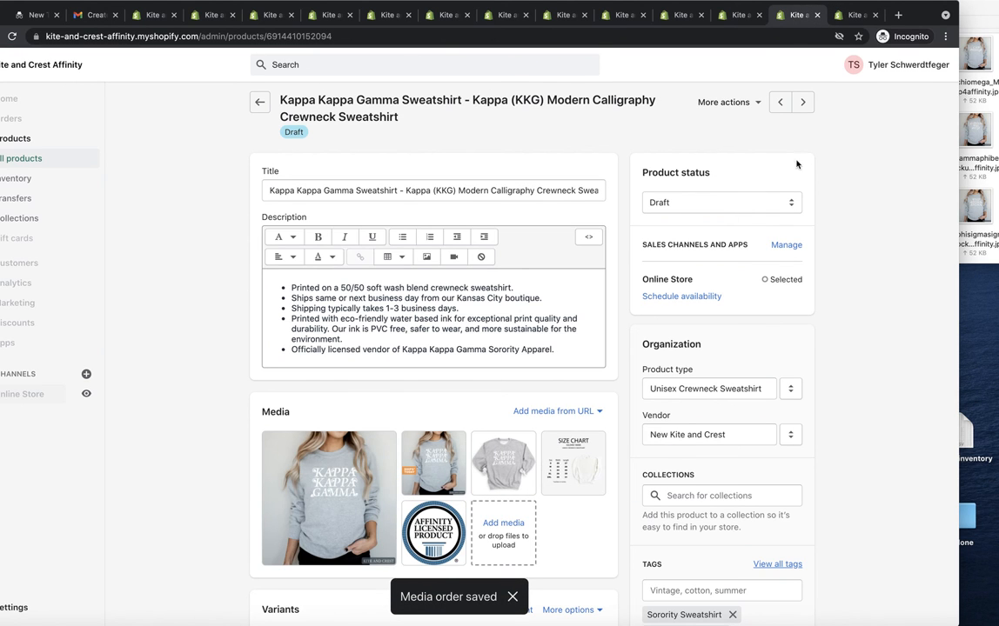
{"action": "left_click", "coordinate": [852, 15]}
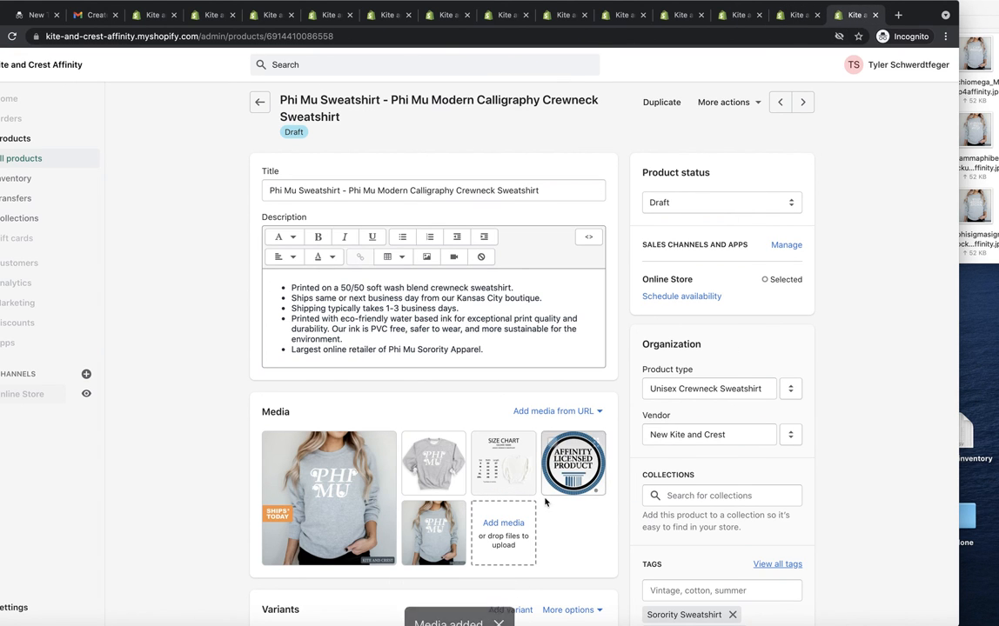
{"action": "left_click_drag", "start_coordinate": [461, 528], "coordinate": [434, 466]}
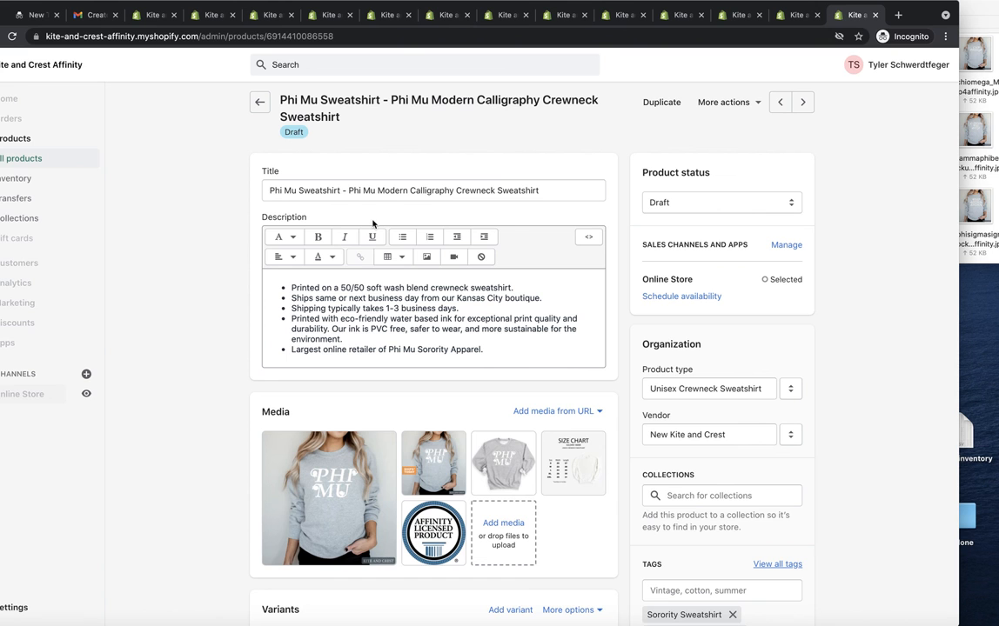
Step: Close all finished product tabs from Alpha Sigma Tau through Phi Mu, keeping the draft products list open
{"action": "left_click", "coordinate": [225, 15]}
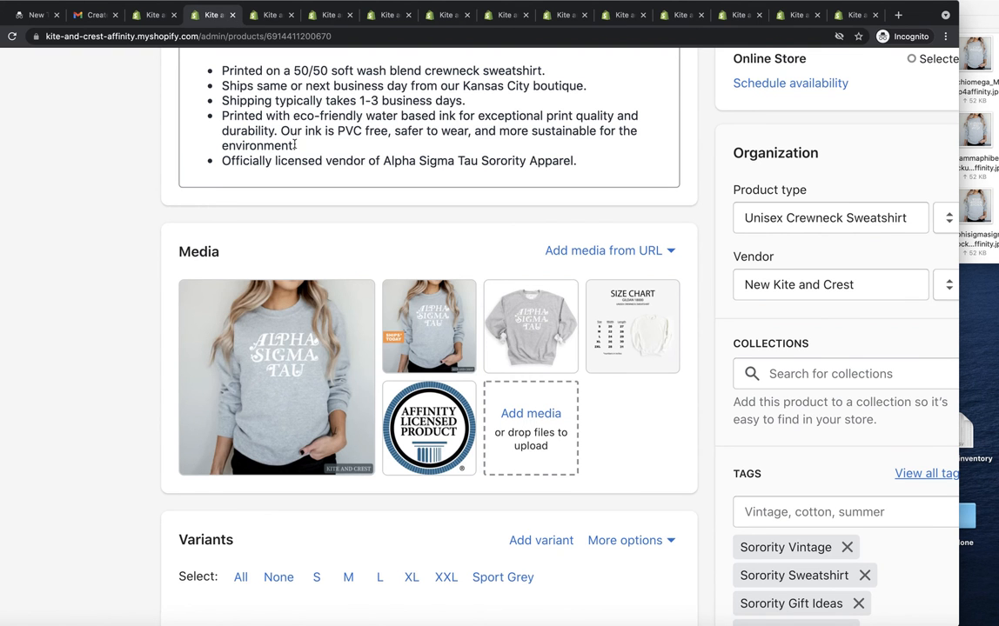
{"action": "scroll", "coordinate": [294, 146], "scroll_direction": "up", "scroll_amount": 5}
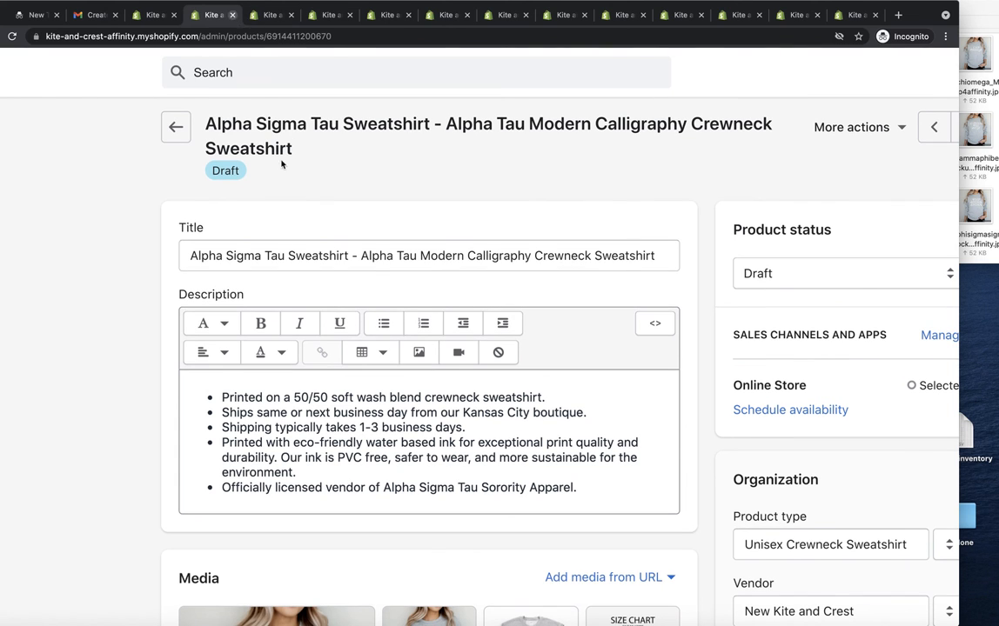
{"action": "left_click", "coordinate": [233, 15]}
{"action": "left_click", "coordinate": [233, 15]}
{"action": "left_click", "coordinate": [233, 16]}
{"action": "left_click", "coordinate": [233, 16]}
{"action": "left_click", "coordinate": [233, 16]}
{"action": "left_click", "coordinate": [235, 14]}
{"action": "left_click", "coordinate": [235, 15]}
{"action": "left_click", "coordinate": [235, 15]}
{"action": "left_click", "coordinate": [234, 14]}
{"action": "left_click", "coordinate": [234, 15]}
{"action": "left_click", "coordinate": [234, 16]}
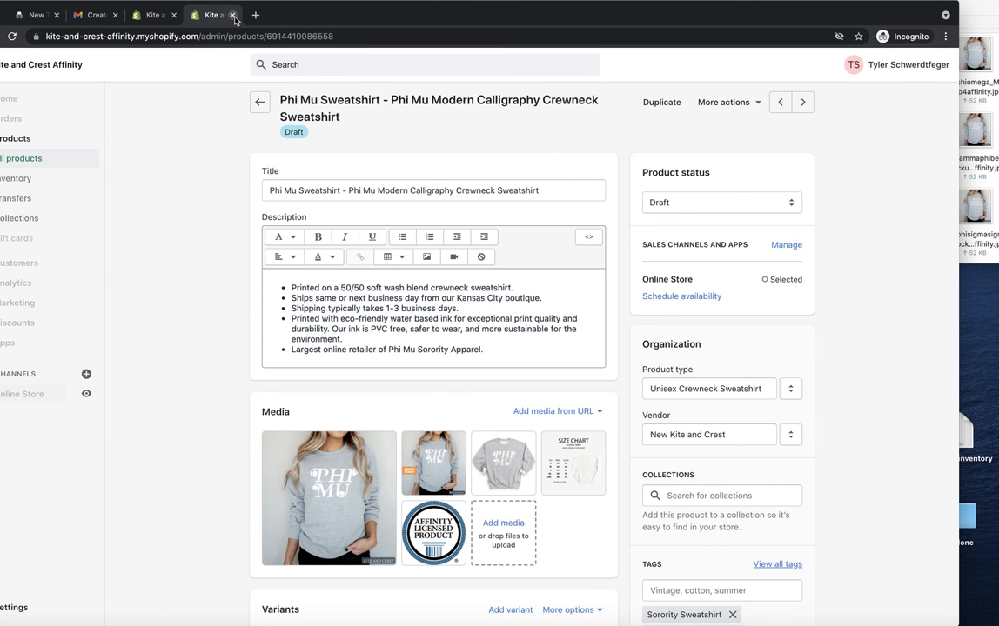
{"action": "left_click", "coordinate": [233, 16]}
Step: Go to the next page of the draft products list and find the remaining Modern Calligraphy sweatshirts
{"action": "scroll", "coordinate": [405, 246], "scroll_direction": "down", "scroll_amount": 5}
{"action": "left_click", "coordinate": [543, 539]}
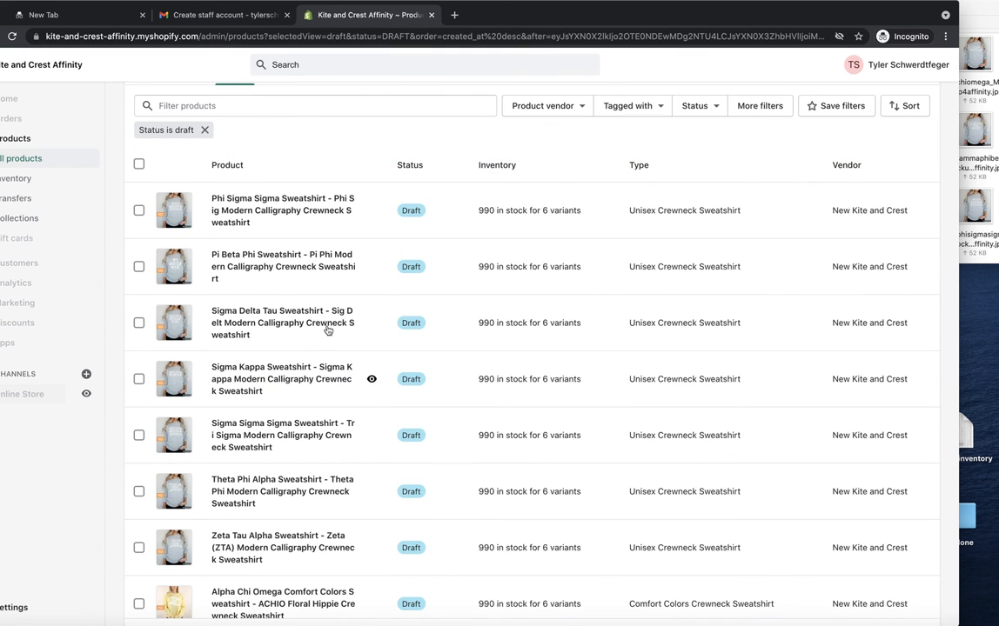
{"action": "scroll", "coordinate": [305, 277], "scroll_direction": "up", "scroll_amount": 1}
{"action": "scroll", "coordinate": [297, 361], "scroll_direction": "down", "scroll_amount": 1}
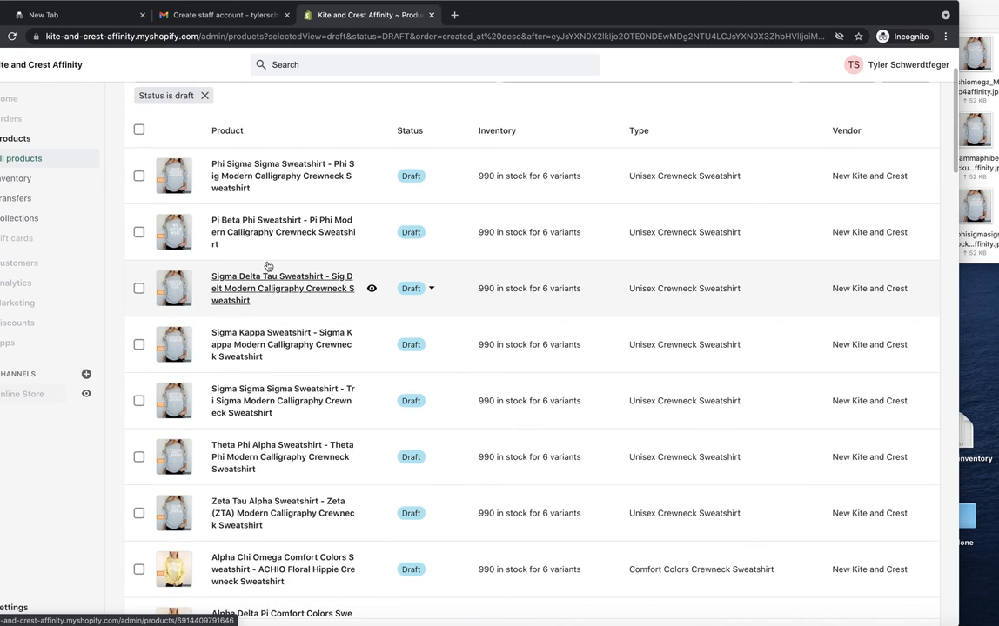
Step: Open the Phi Sigma Sigma, Pi Beta Phi, Sigma Delta Tau, Sigma Kappa, Sigma Sigma Sigma and Theta Phi Alpha sweatshirts in separate tabs
{"action": "right_click", "coordinate": [266, 183]}
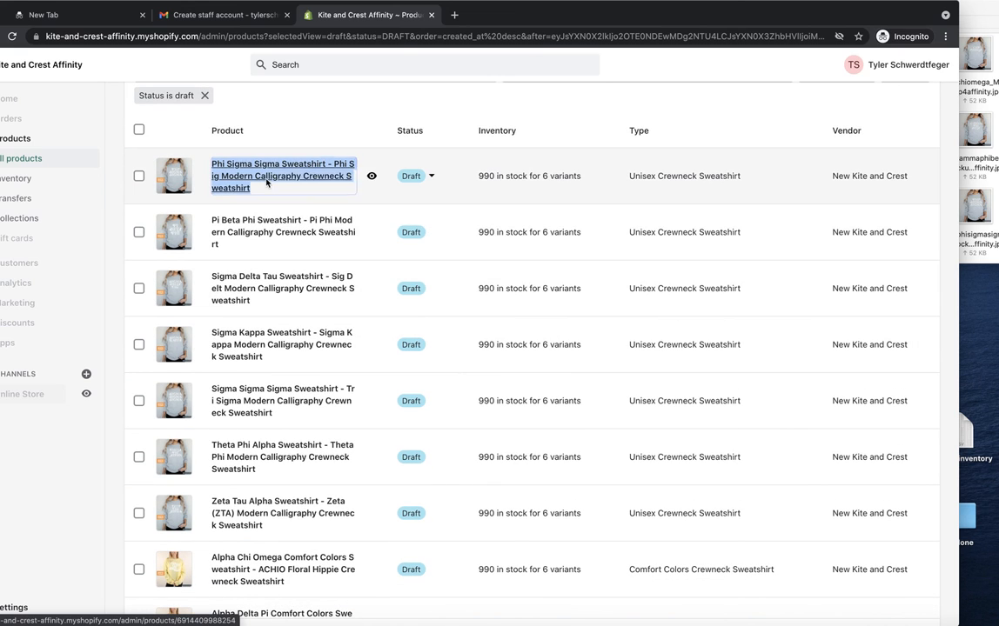
{"action": "left_click", "coordinate": [287, 188]}
{"action": "right_click", "coordinate": [253, 234]}
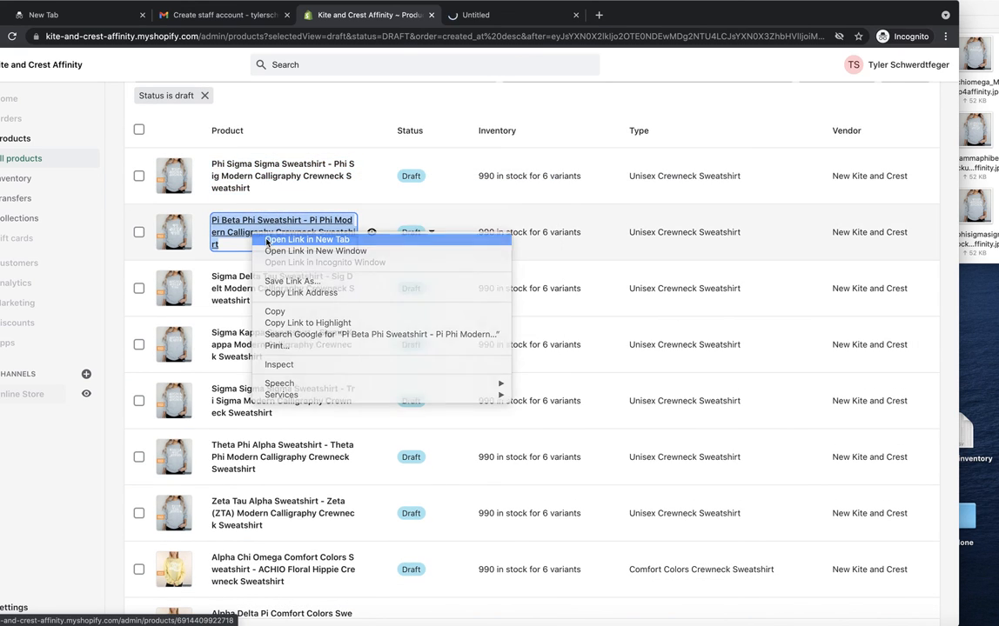
{"action": "left_click", "coordinate": [295, 239]}
{"action": "right_click", "coordinate": [252, 279]}
{"action": "left_click", "coordinate": [295, 284]}
{"action": "right_click", "coordinate": [231, 351]}
{"action": "left_click", "coordinate": [261, 357]}
{"action": "right_click", "coordinate": [233, 399]}
{"action": "left_click", "coordinate": [233, 400]}
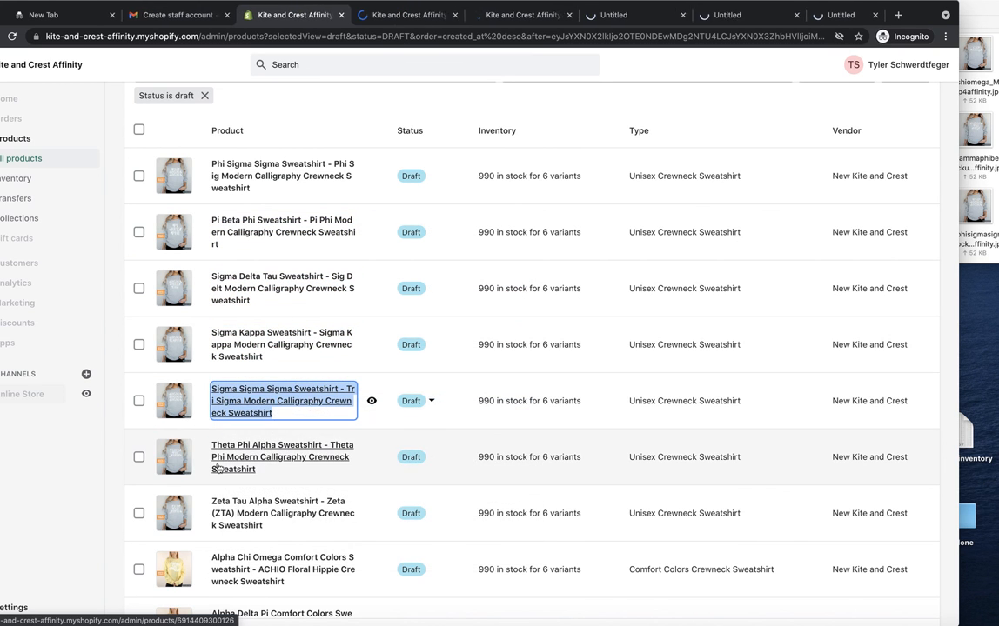
{"action": "right_click", "coordinate": [234, 461]}
{"action": "left_click", "coordinate": [243, 467]}
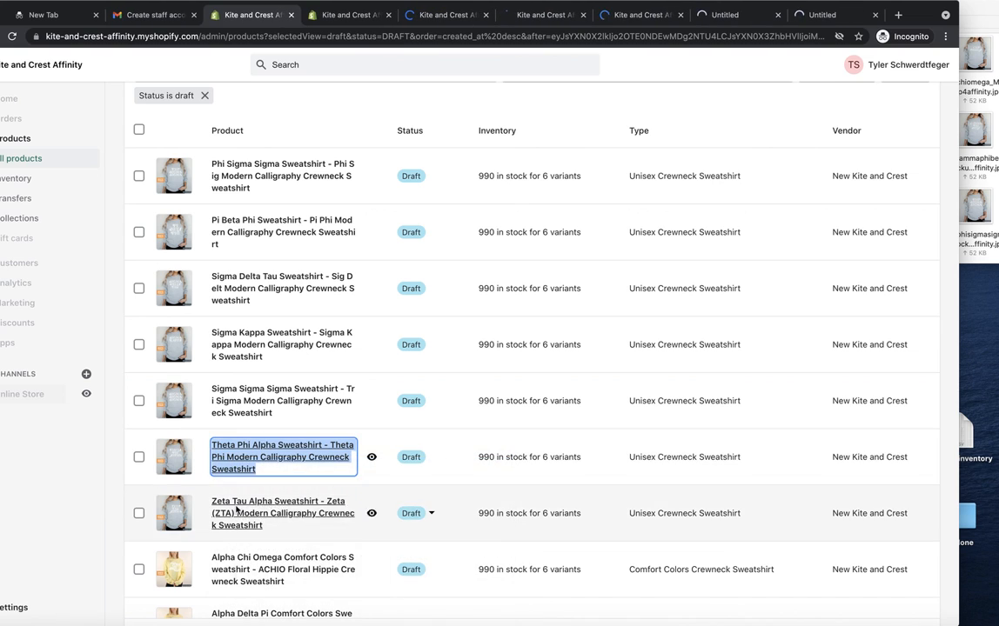